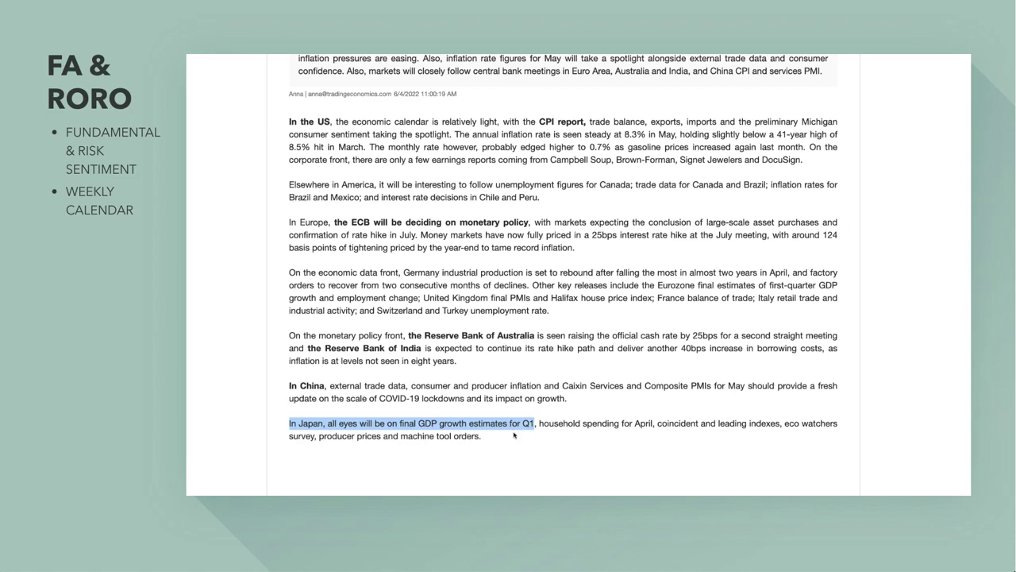
- Return to the start of the Week Ahead article and advance the presentation to the US Dollar Index chart
scroll(605, 350, up, 3)
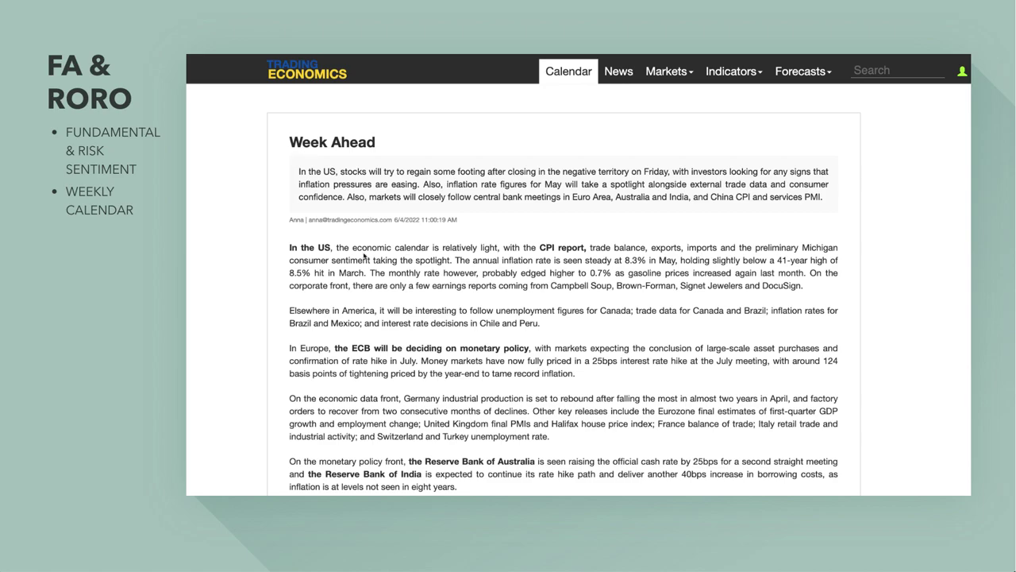
key(Right)
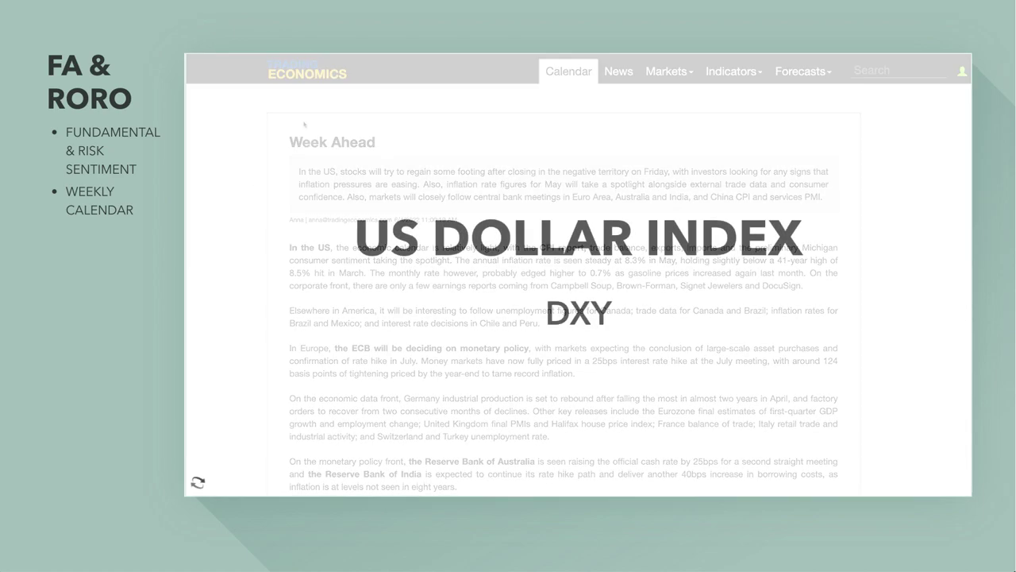
key(Right)
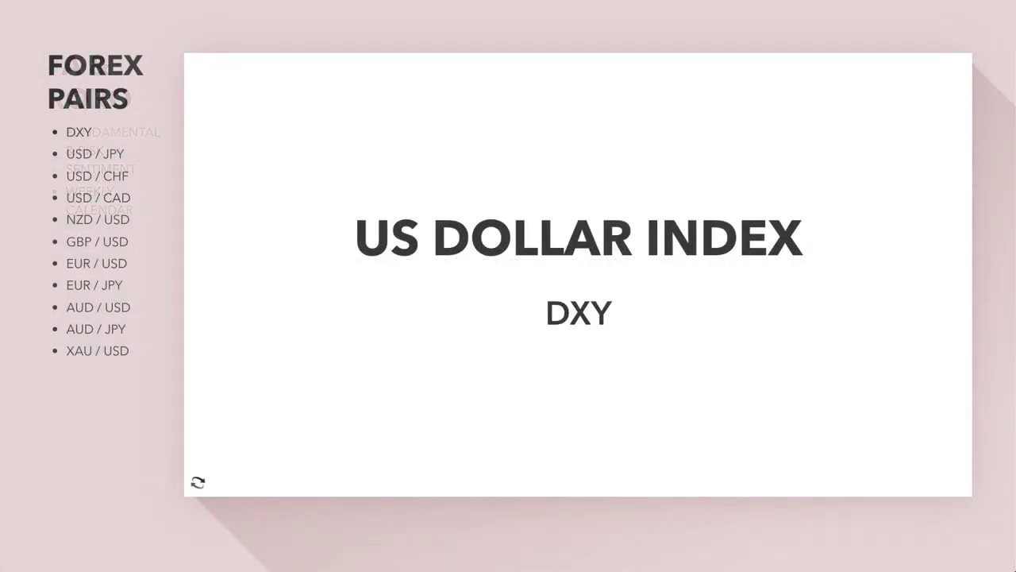
key(Right)
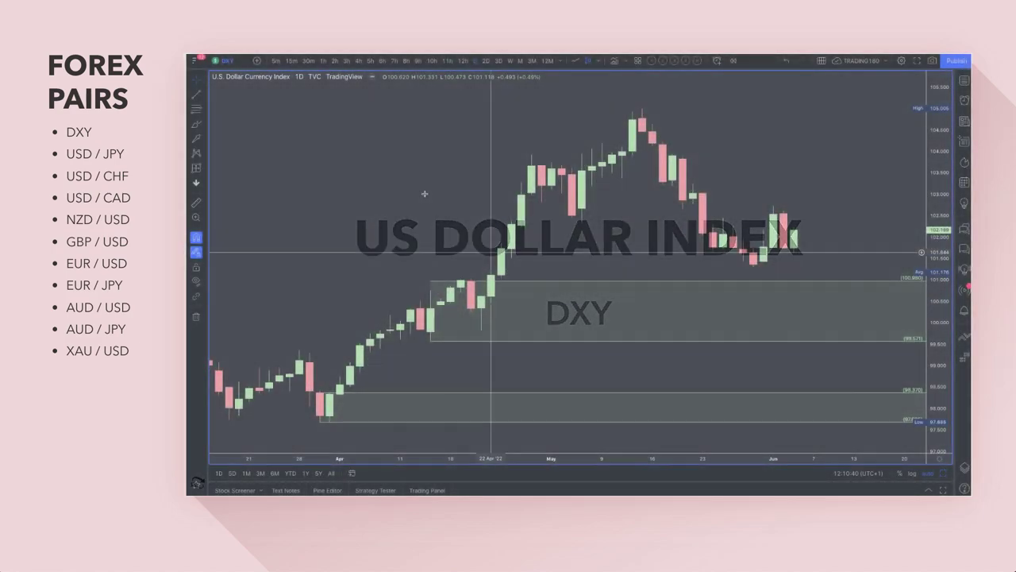
- Draw a freehand question mark with the Brush just after the latest June candles on the daily DXY chart
scroll(481, 265, up, 5)
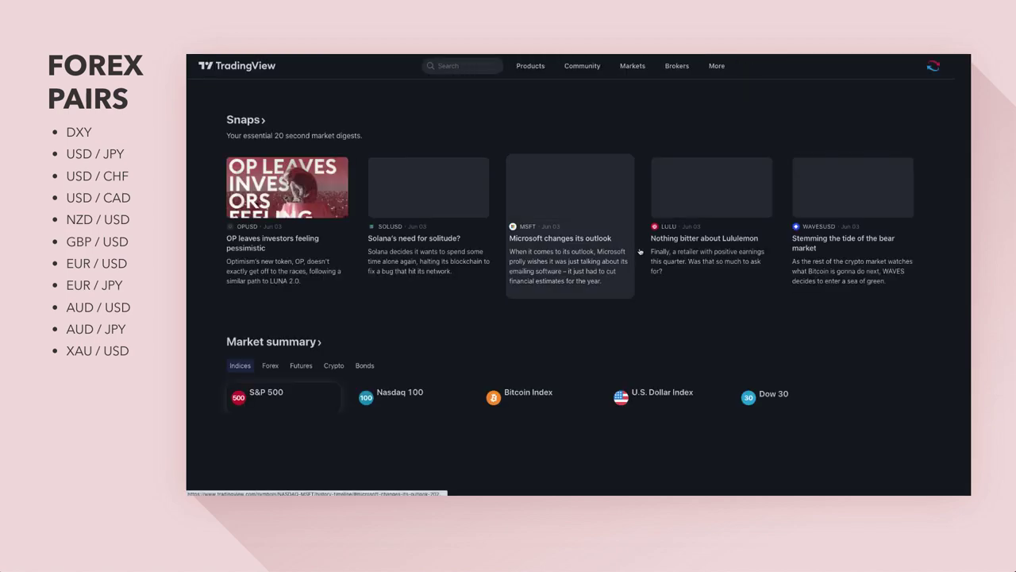
scroll(709, 265, right, 4)
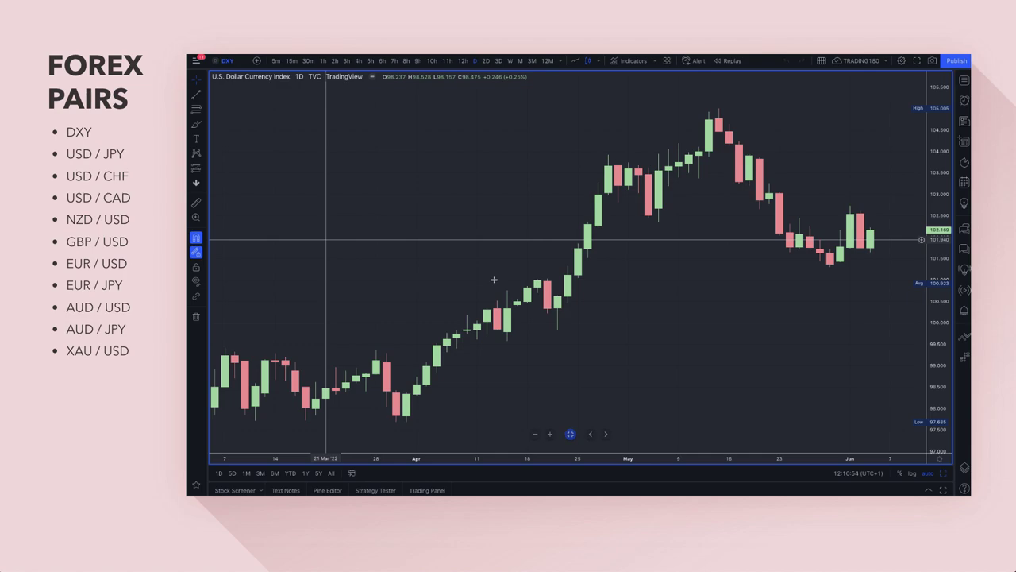
scroll(504, 281, up, 3)
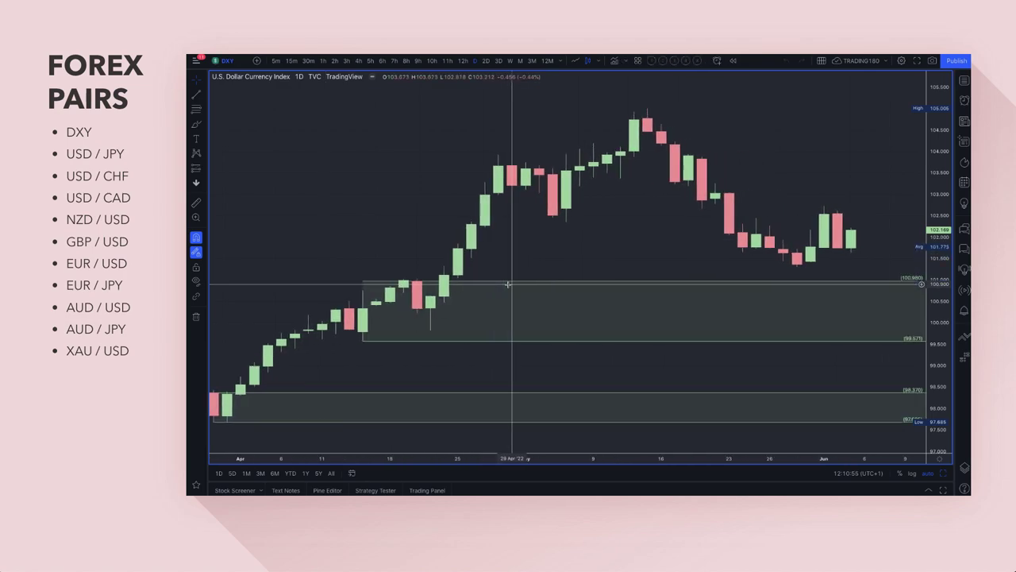
scroll(508, 284, right, 2)
scroll(652, 293, right, 4)
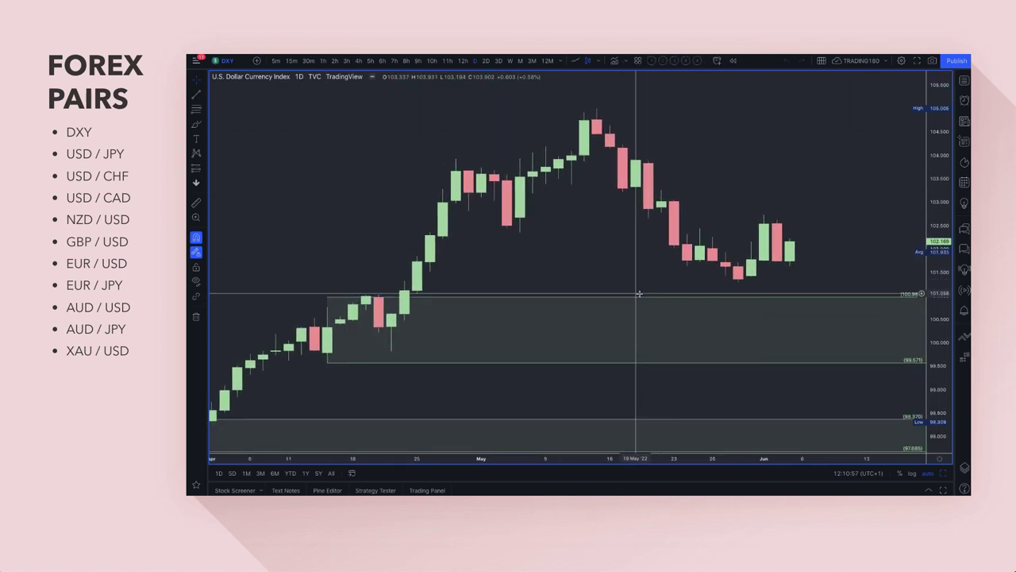
scroll(639, 294, down, 2)
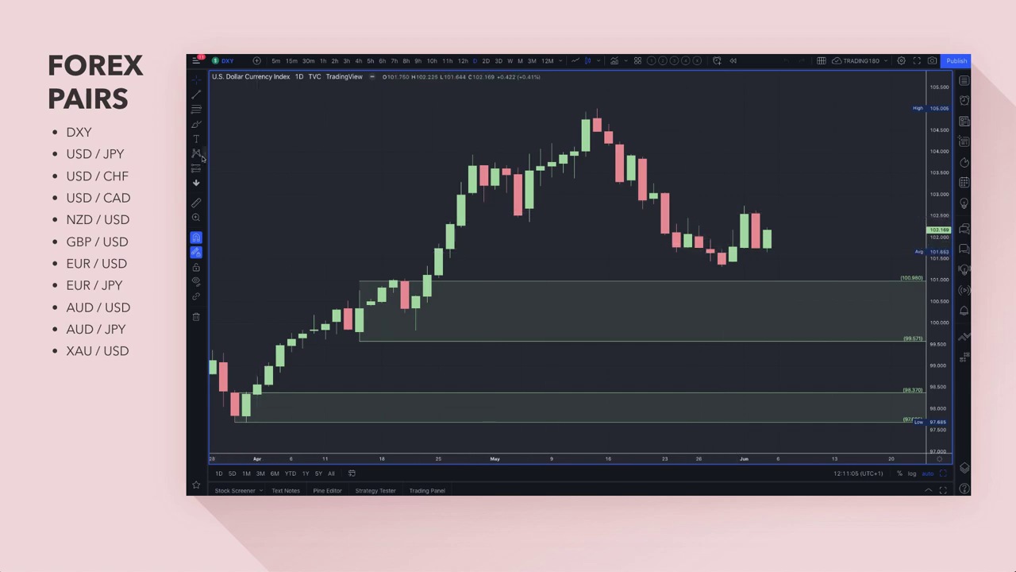
click(194, 127)
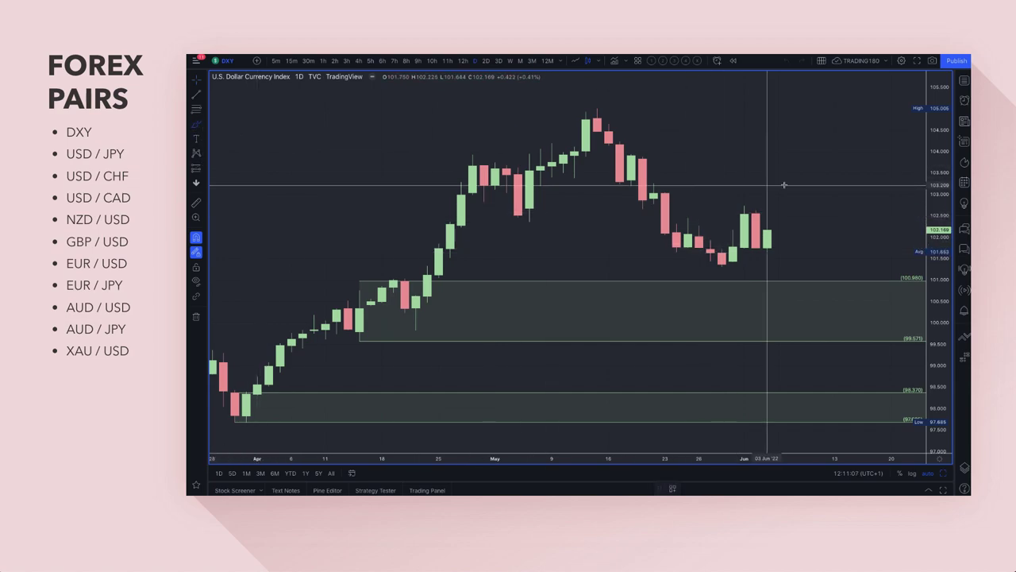
mouse_move(803, 209)
mouse_down()
mouse_move(835, 209)
mouse_move(811, 236)
mouse_up()
click(824, 255)
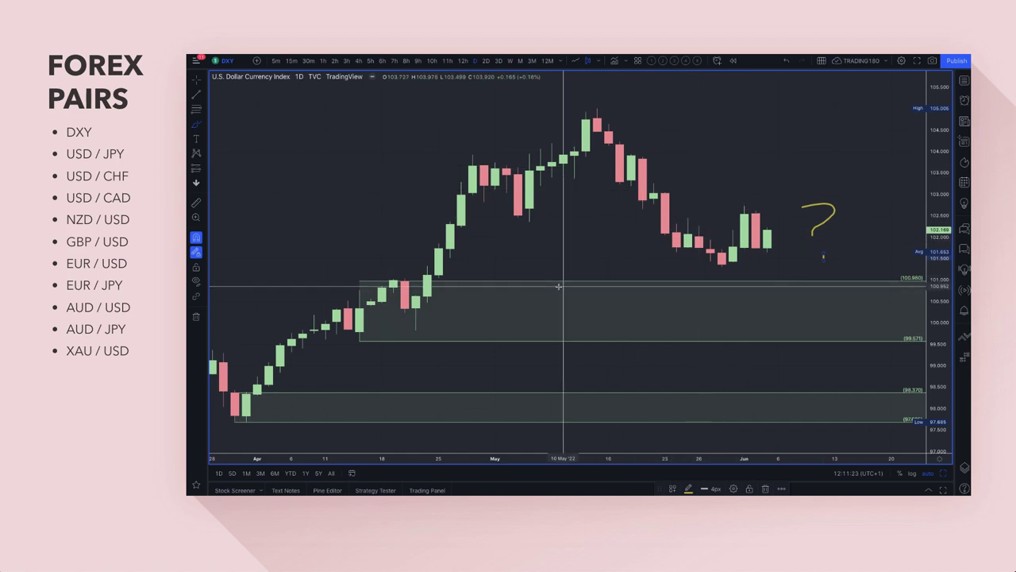
- Sketch a freehand arrow tracing the uptrend from the mid-February low past the early-May highs, and delete it
scroll(560, 283, down, 4)
mouse_move(273, 419)
mouse_down()
mouse_move(601, 193)
mouse_move(681, 100)
mouse_move(679, 149)
mouse_up()
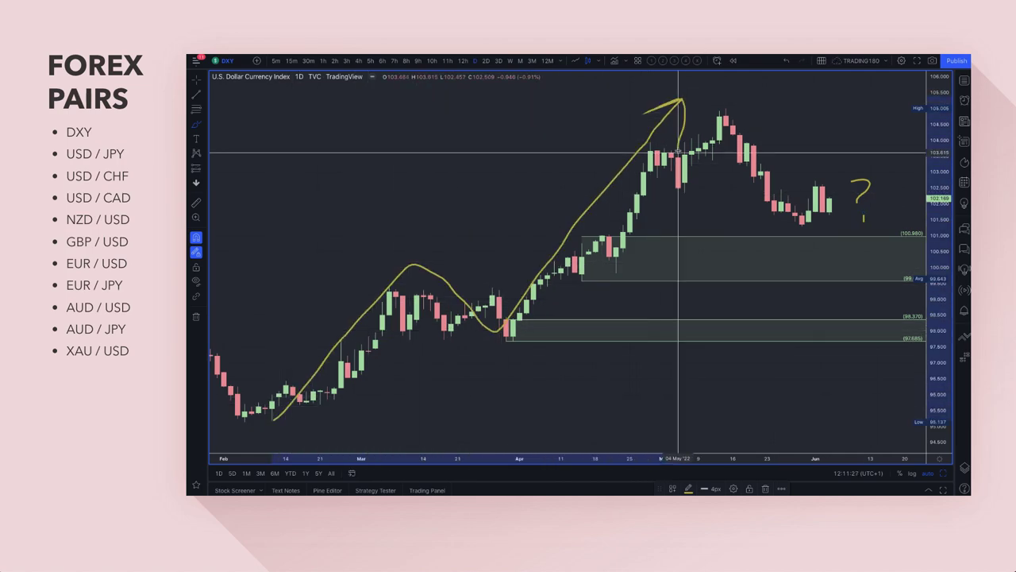
scroll(336, 421, down, 5)
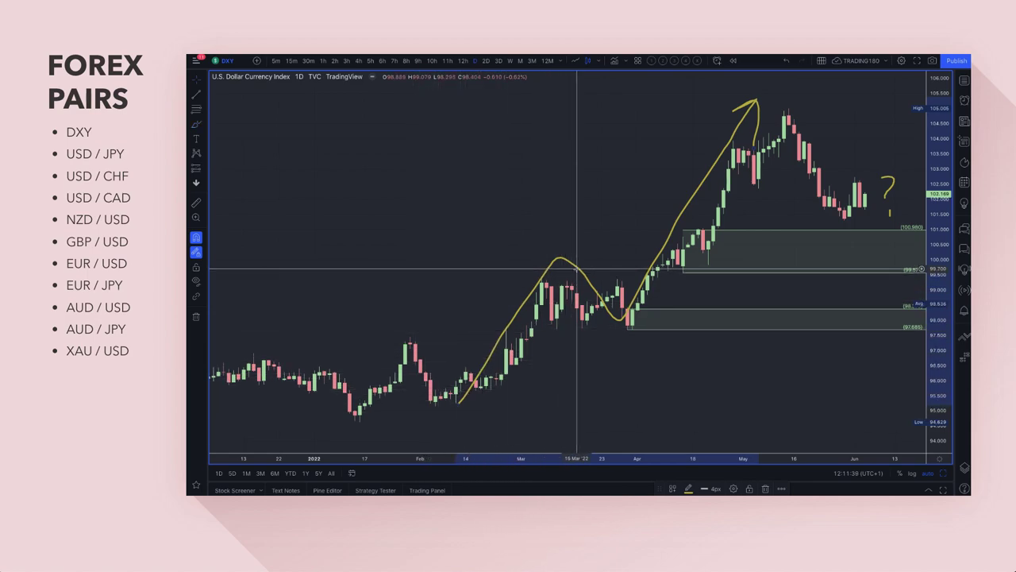
key(Delete)
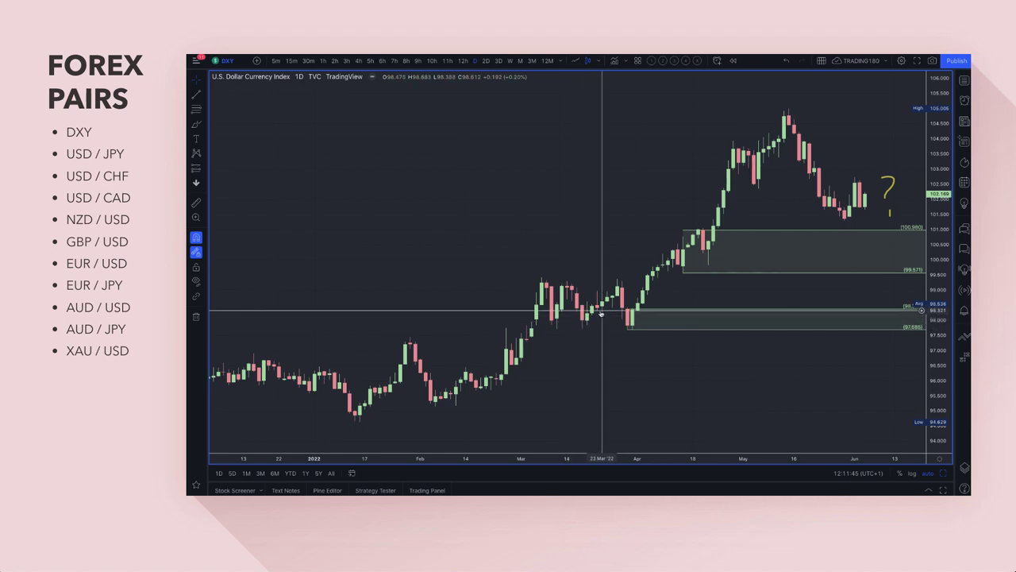
- Trace the swing highs and lows from the February low to the May peak with the Brush, and delete the line
click(196, 127)
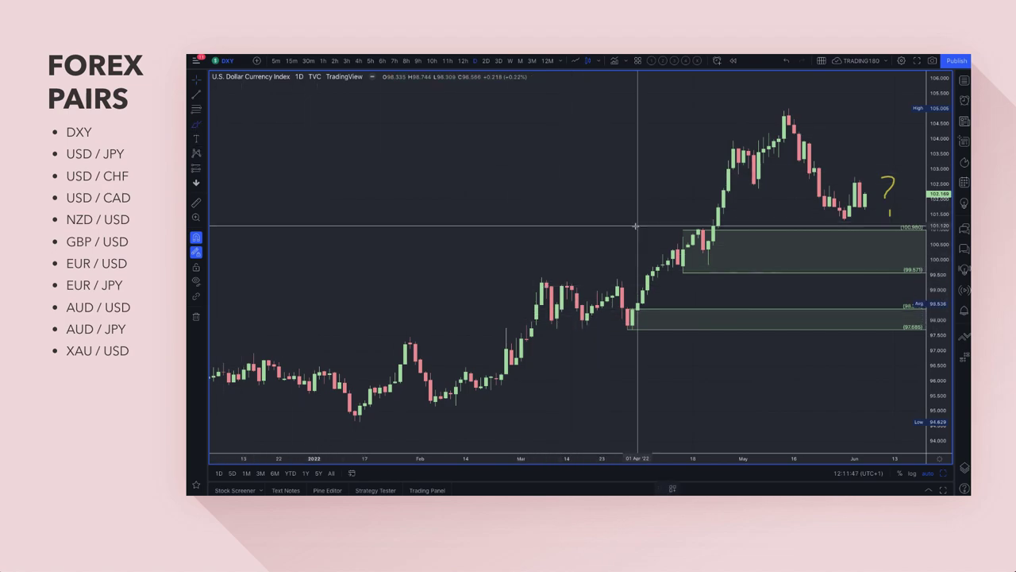
mouse_move(444, 399)
mouse_down()
mouse_move(551, 279)
mouse_move(628, 325)
mouse_move(660, 268)
mouse_move(688, 248)
mouse_move(737, 148)
mouse_move(779, 147)
mouse_move(783, 111)
mouse_up()
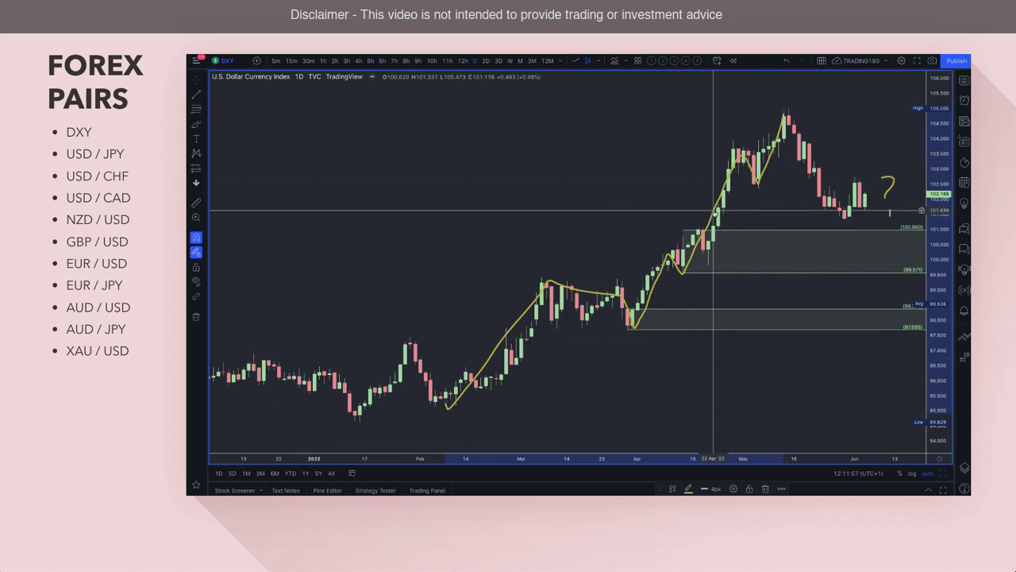
key(Delete)
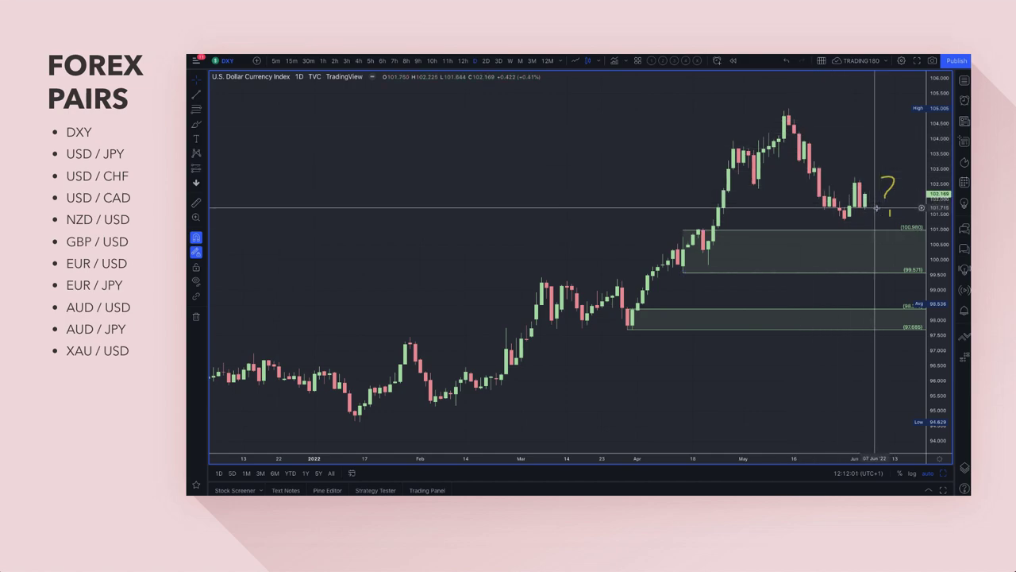
- Undo the question mark drawn beside the latest June candles
scroll(842, 212, up, 3)
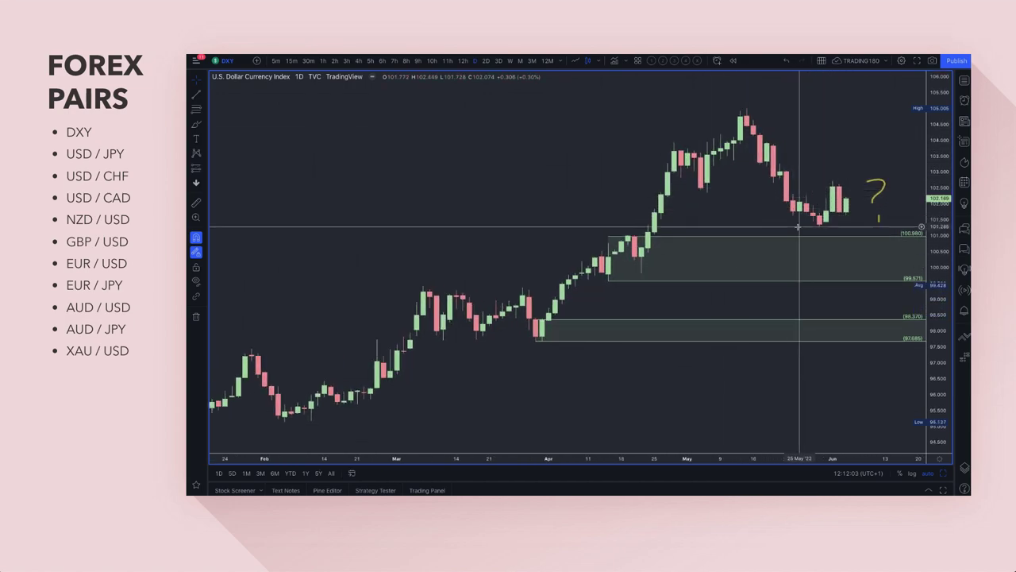
scroll(798, 226, up, 3)
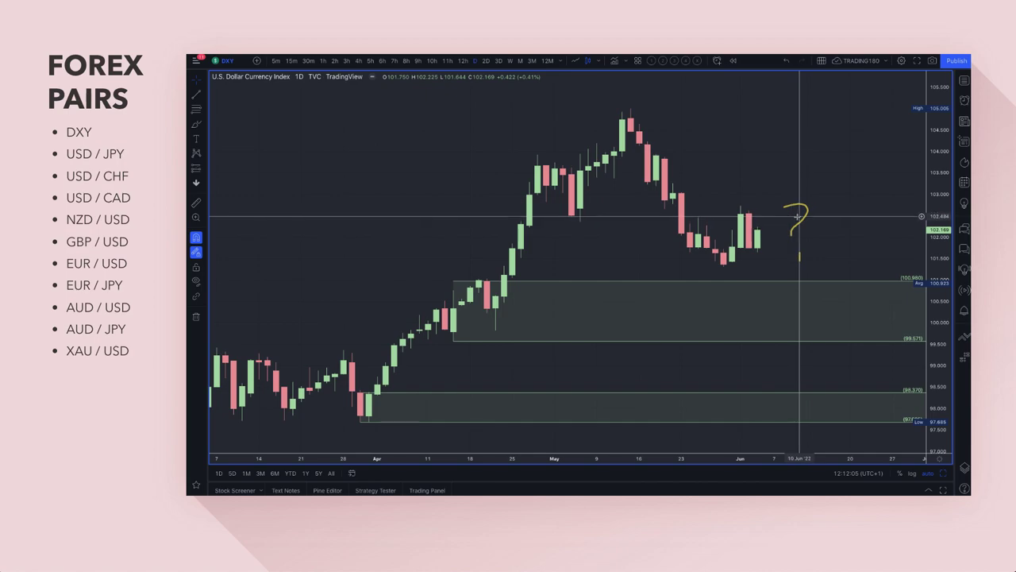
key(ctrl+z)
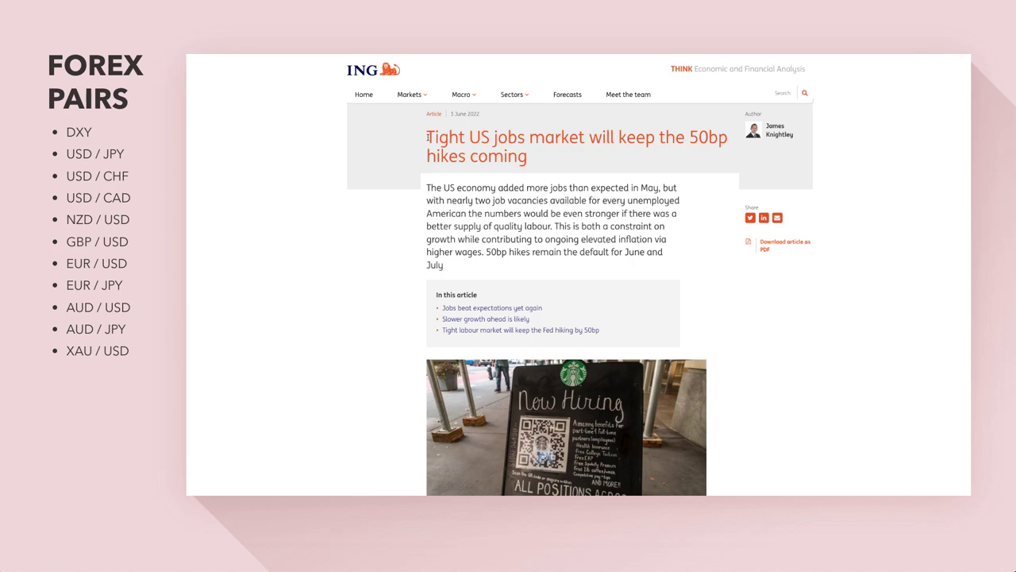
- Highlight and read the headline and opening summary of ING's article on the tight US jobs market and 50bp hikes
drag(473, 135, 517, 129)
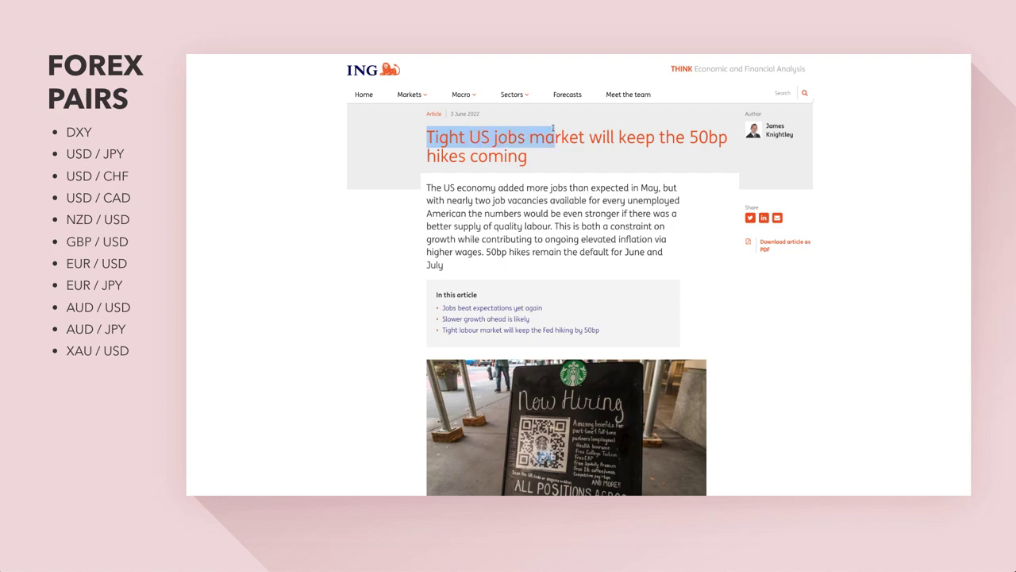
drag(631, 131, 499, 162)
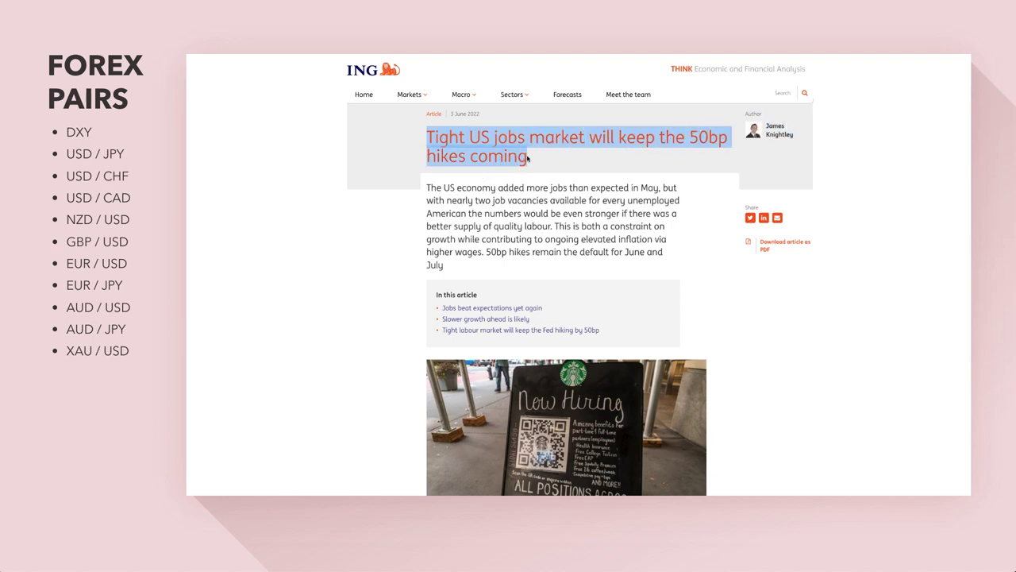
click(433, 190)
drag(522, 185, 494, 202)
drag(577, 197, 469, 218)
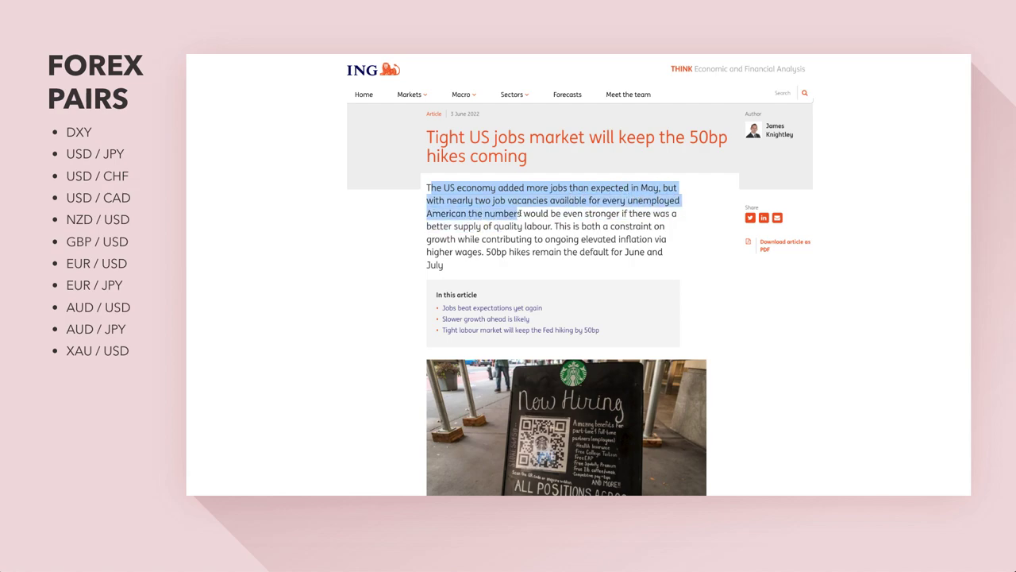
drag(665, 213, 572, 226)
drag(657, 227, 484, 239)
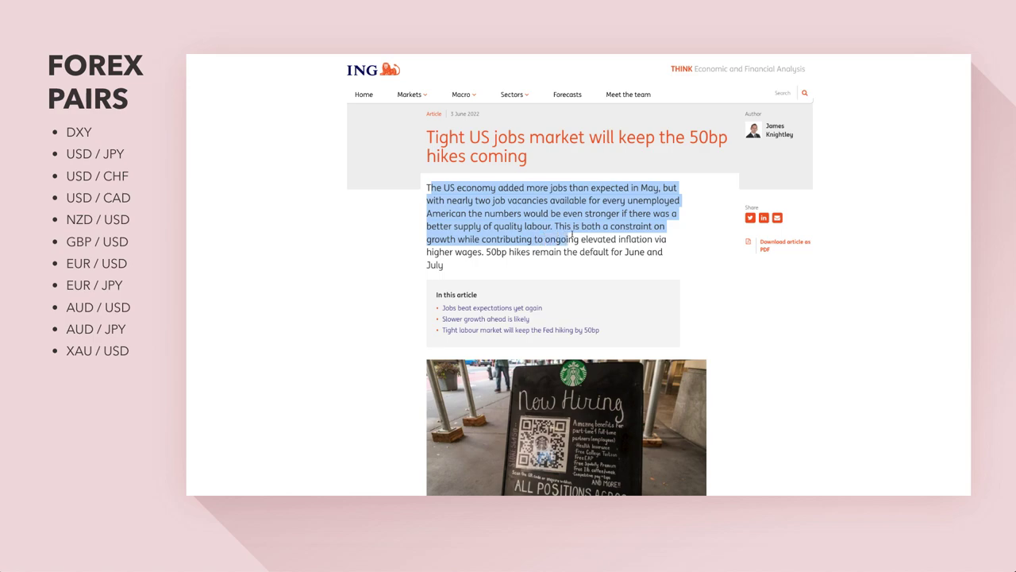
drag(647, 235, 635, 251)
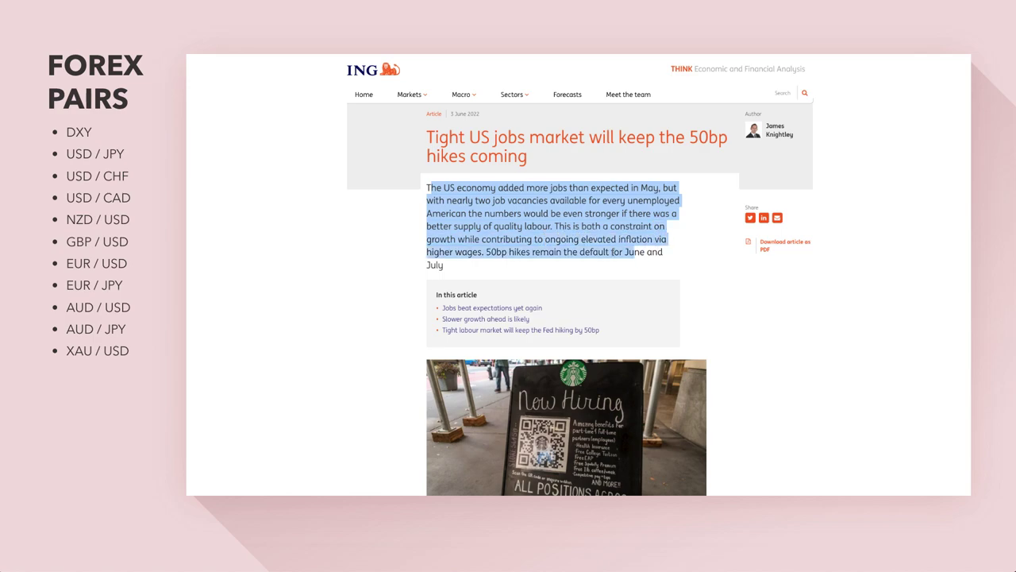
drag(466, 261, 484, 253)
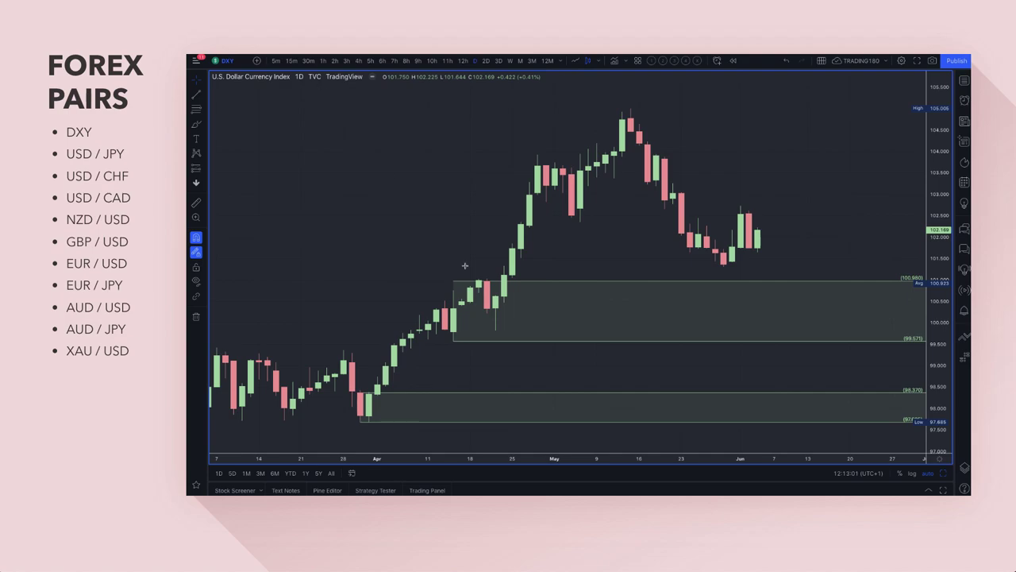
- Sketch an upward arrow from the latest DXY candle to about 106.000, and undo it
click(195, 125)
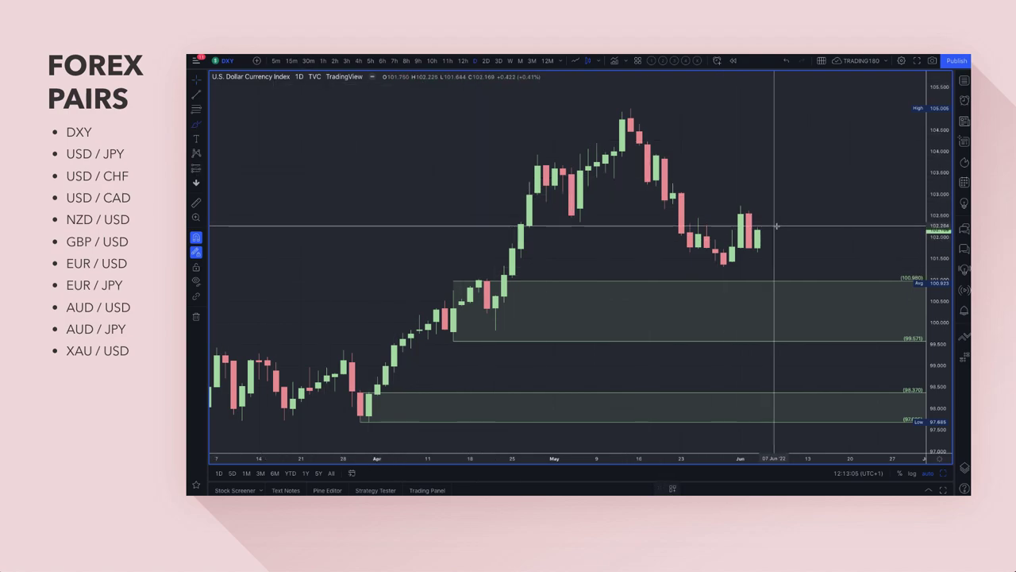
scroll(775, 227, down, 3)
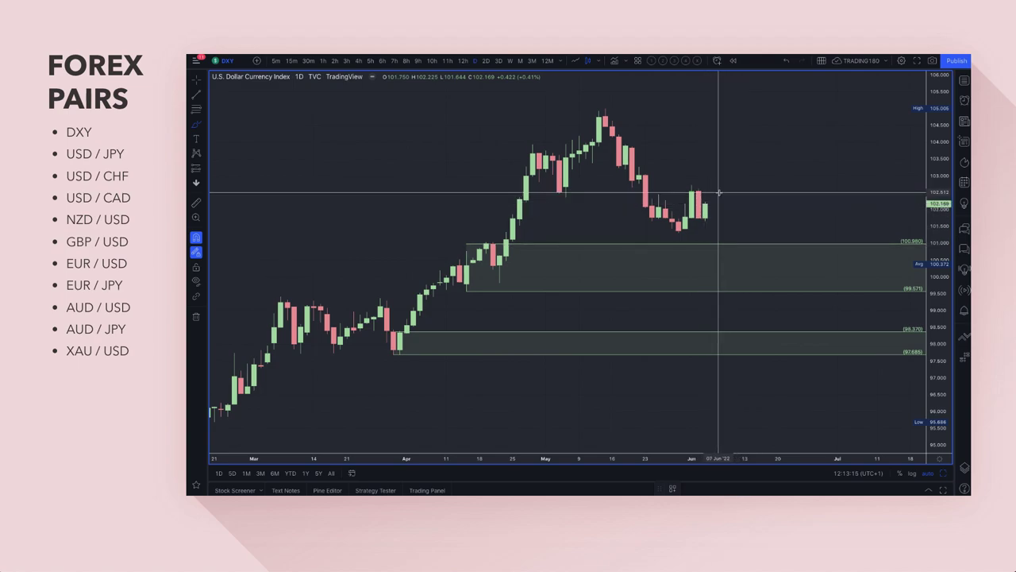
mouse_move(721, 203)
mouse_down()
mouse_move(771, 104)
mouse_move(785, 106)
mouse_up()
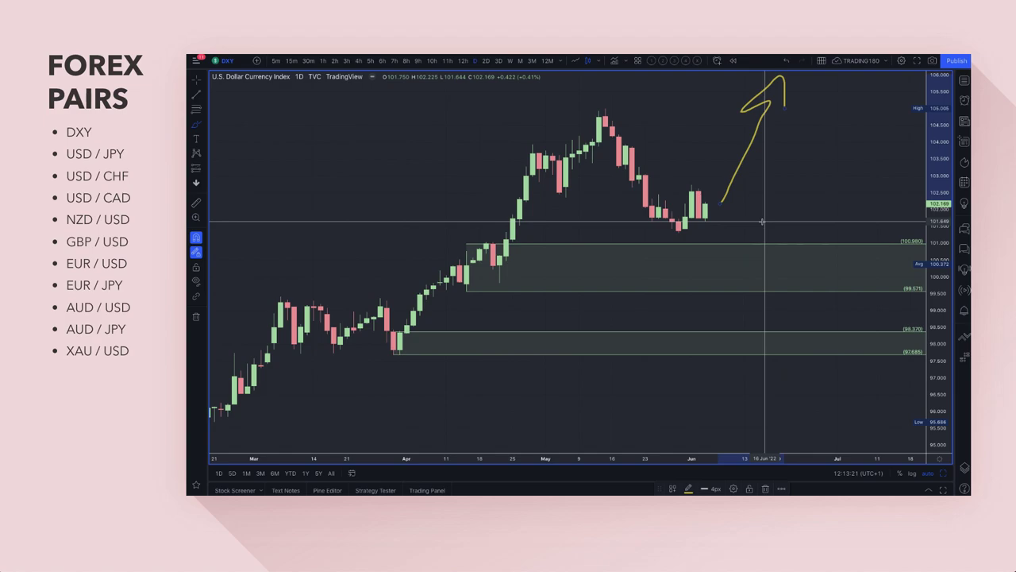
key(ctrl+z)
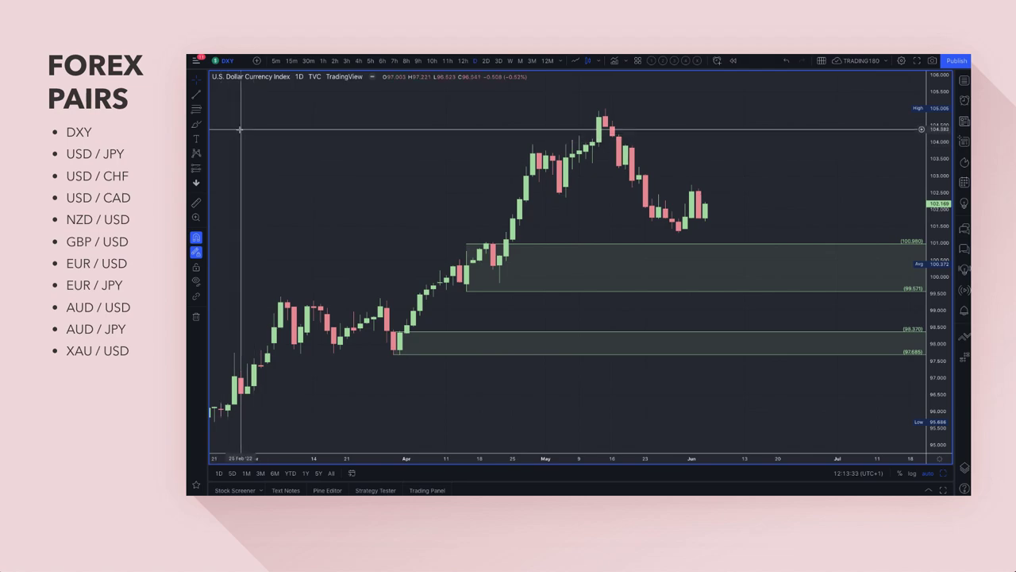
- Sketch a path dropping from the latest candle into the 100.980 demand zone and rebounding with an arrowhead, and circle its turning point
click(196, 123)
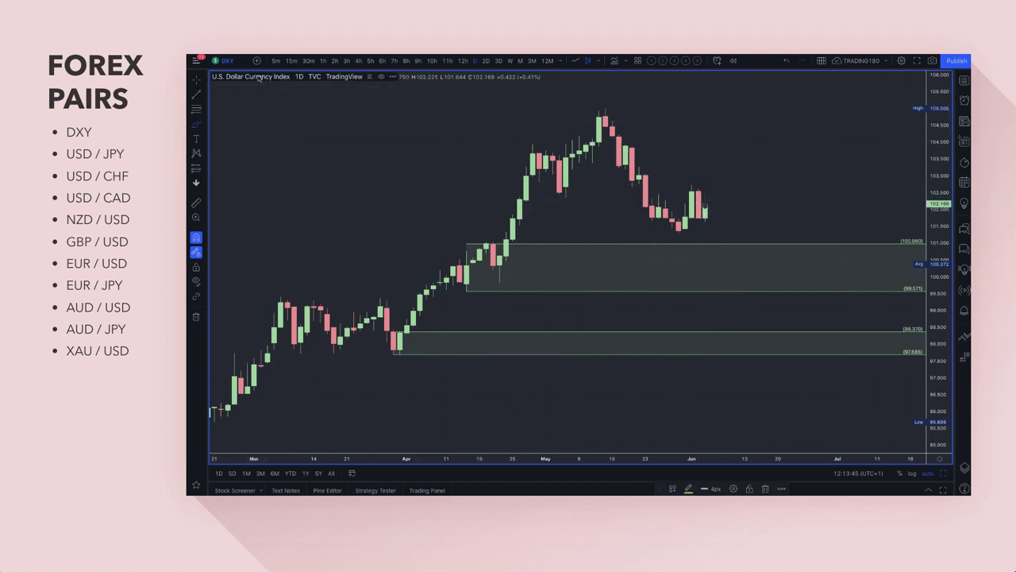
drag(704, 205, 728, 251)
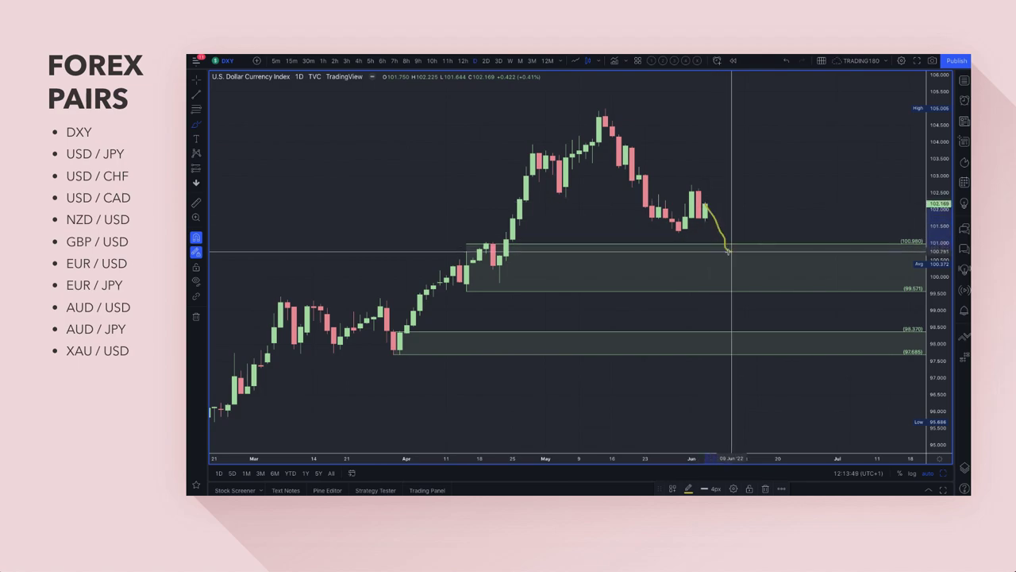
drag(728, 251, 786, 202)
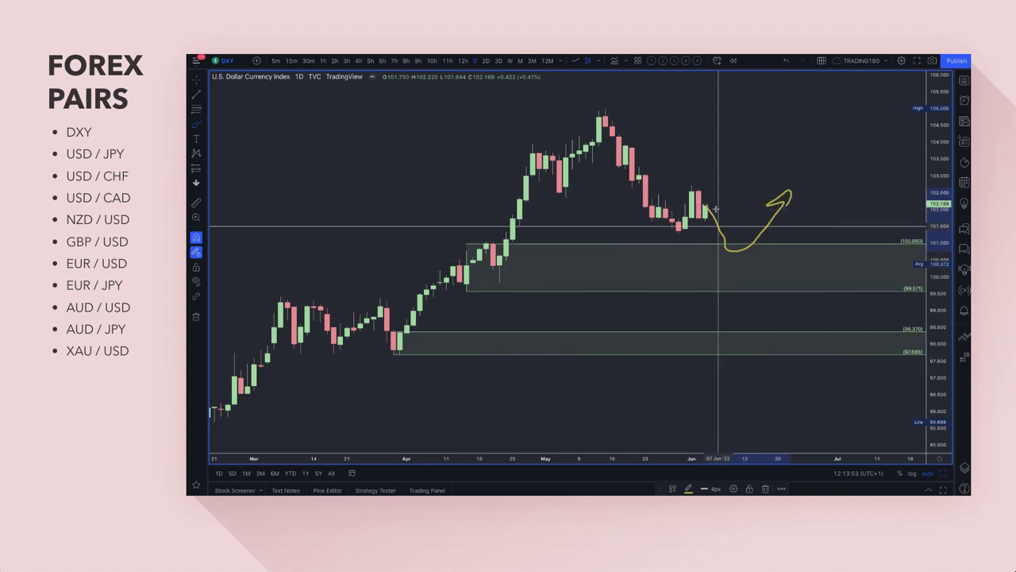
drag(726, 240, 735, 240)
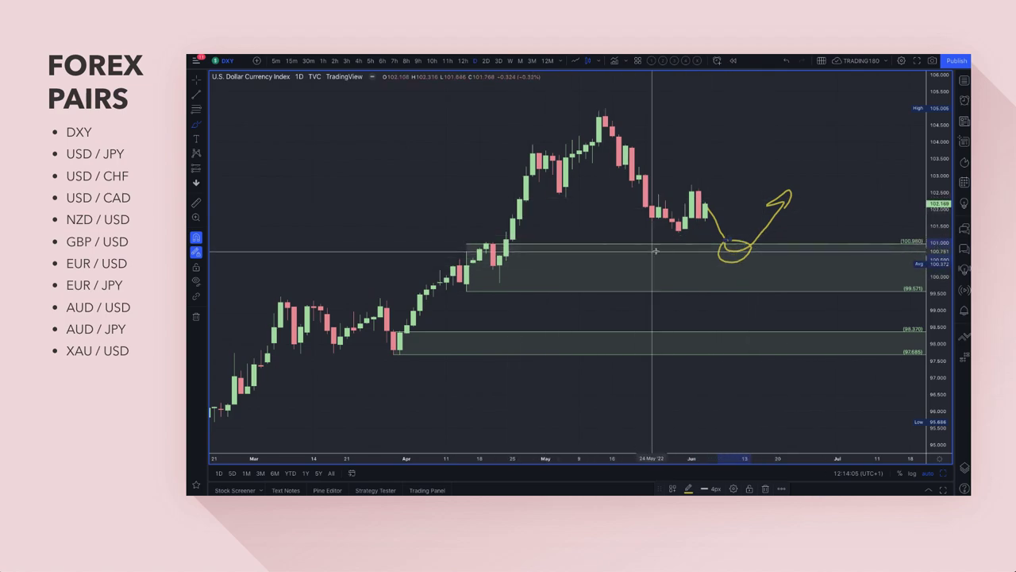
scroll(635, 286, up, 3)
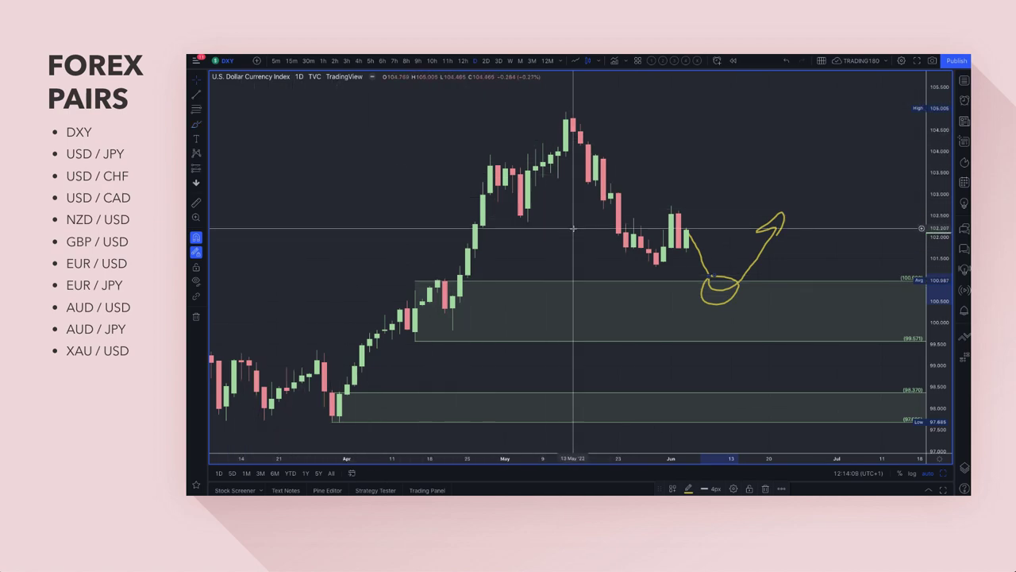
- Revisit the opening summary of ING's article and remove the projected path and its circle from the DXY chart
click(194, 126)
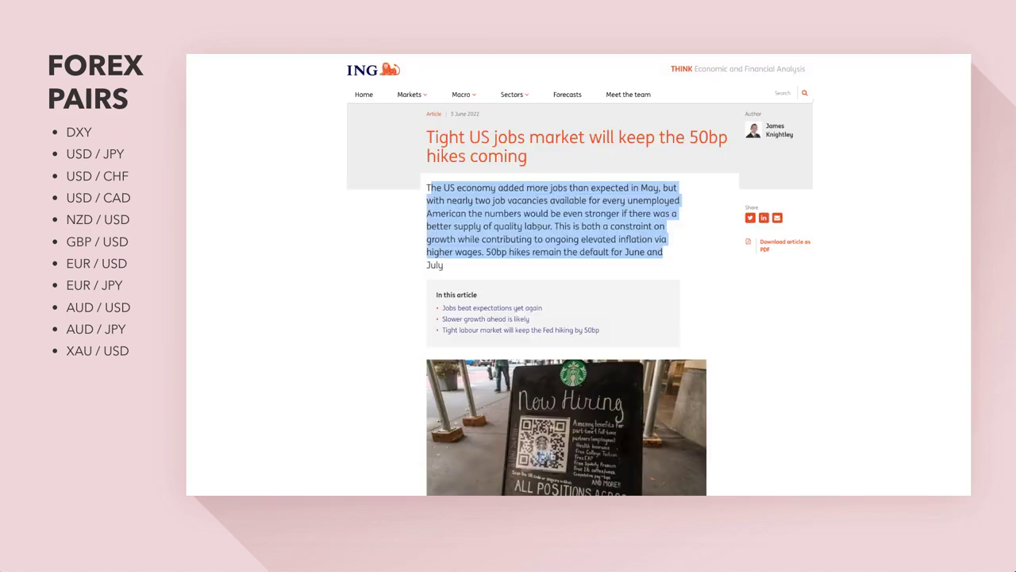
click(514, 242)
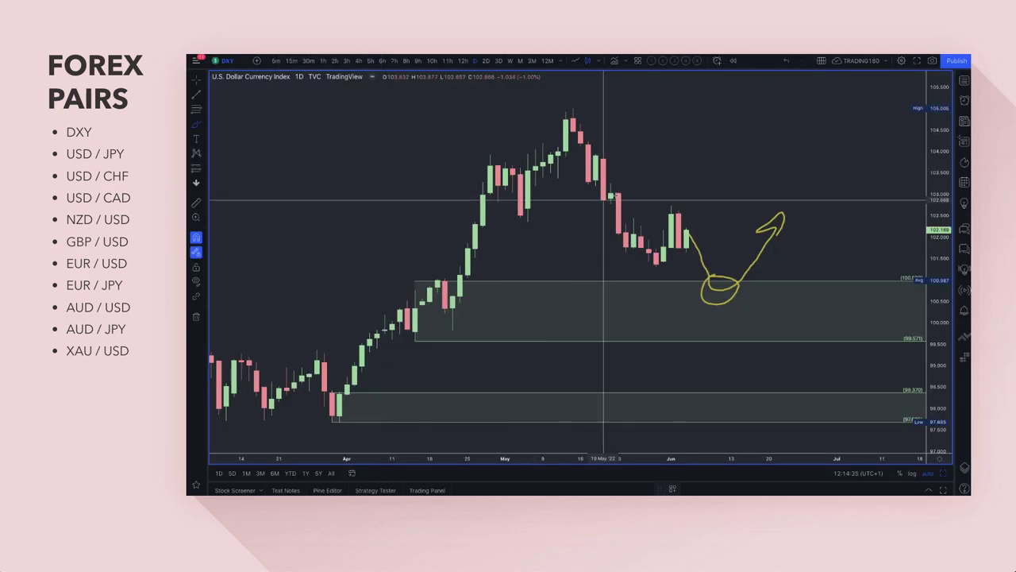
scroll(771, 333, down, 3)
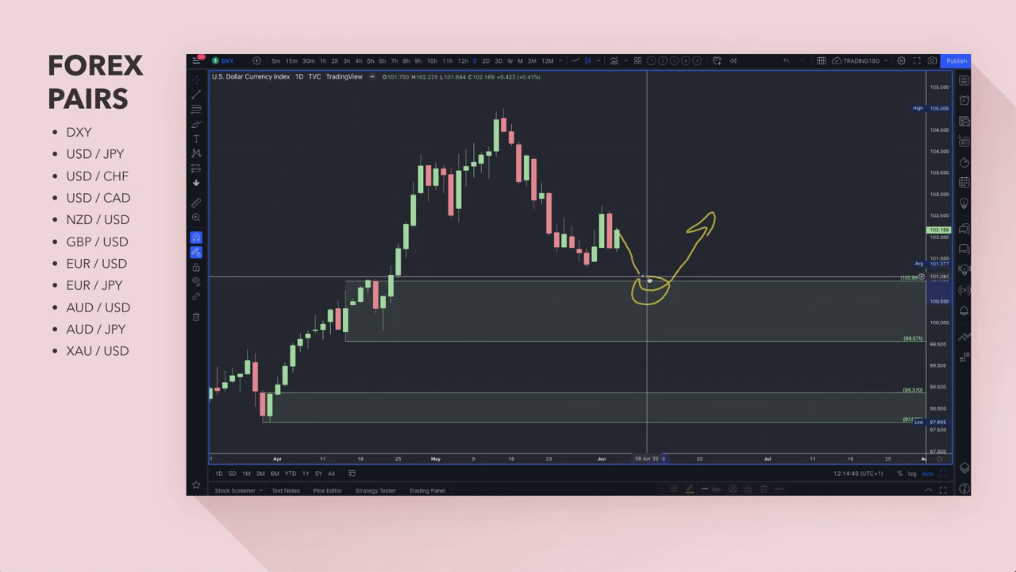
key(Escape)
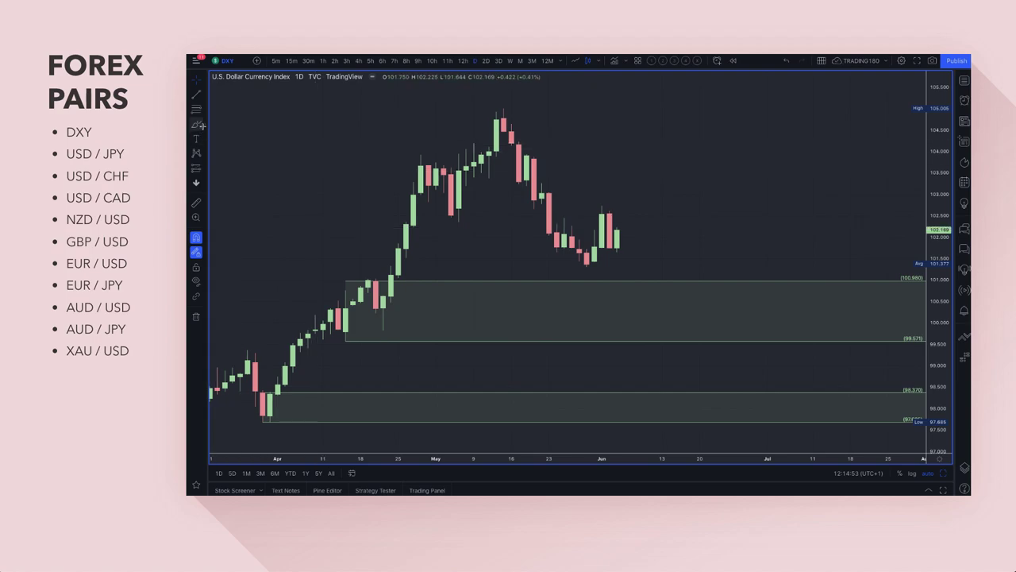
- Circle the May peak near 105.000 and sketch an arrow rebounding from the circled 100.980 demand zone to about 104.500
mouse_move(609, 249)
mouse_down()
mouse_move(613, 154)
mouse_move(661, 110)
mouse_up()
mouse_move(513, 103)
mouse_down()
mouse_move(488, 109)
mouse_move(517, 124)
mouse_up()
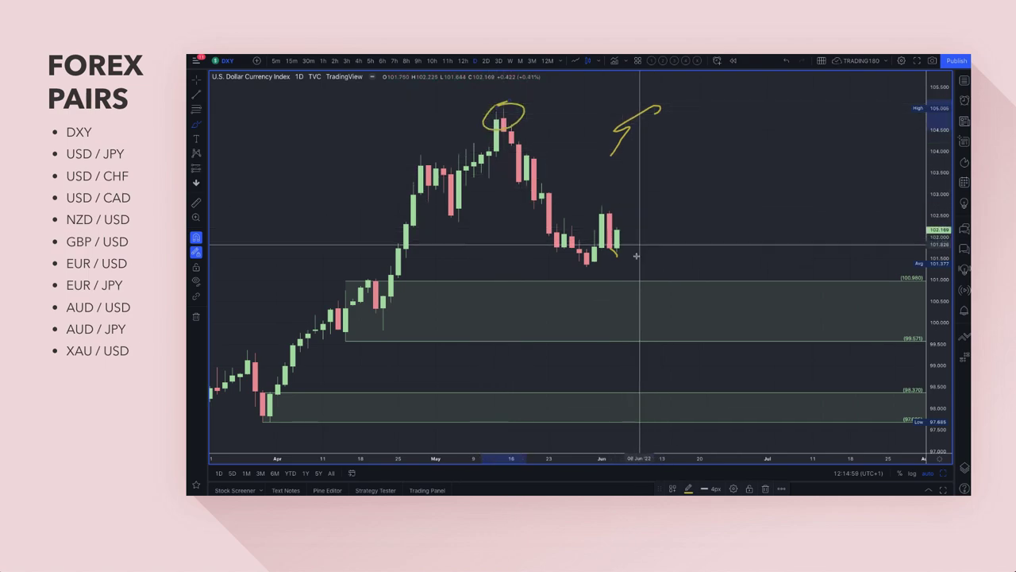
mouse_move(631, 275)
mouse_down()
mouse_move(625, 293)
mouse_move(662, 273)
mouse_move(702, 139)
mouse_move(722, 143)
mouse_up()
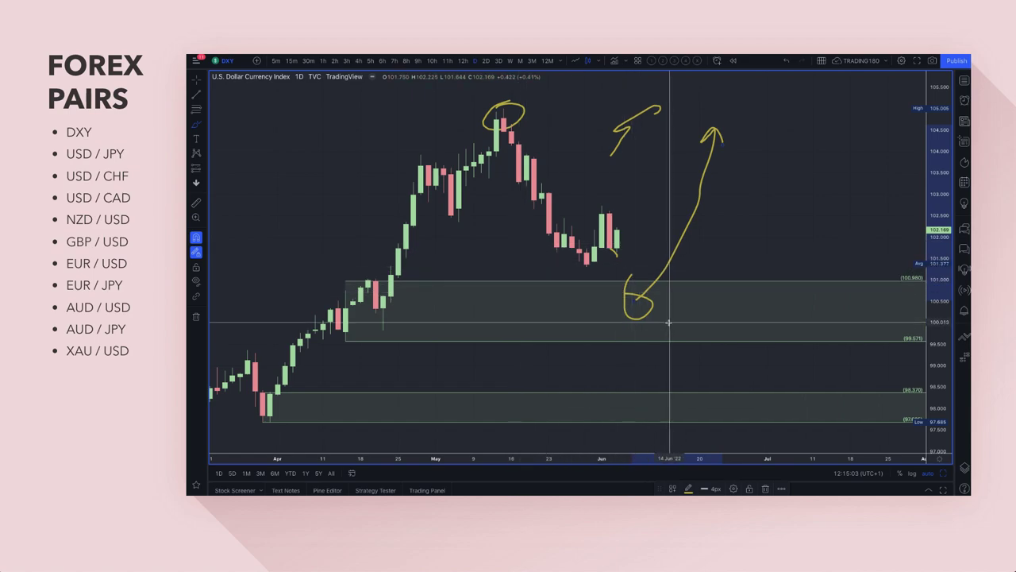
- Mark a zone from 103.261 to 102.903 at the 20 May candle and style it with the SUPPLY drawing template
scroll(651, 337, down, 2)
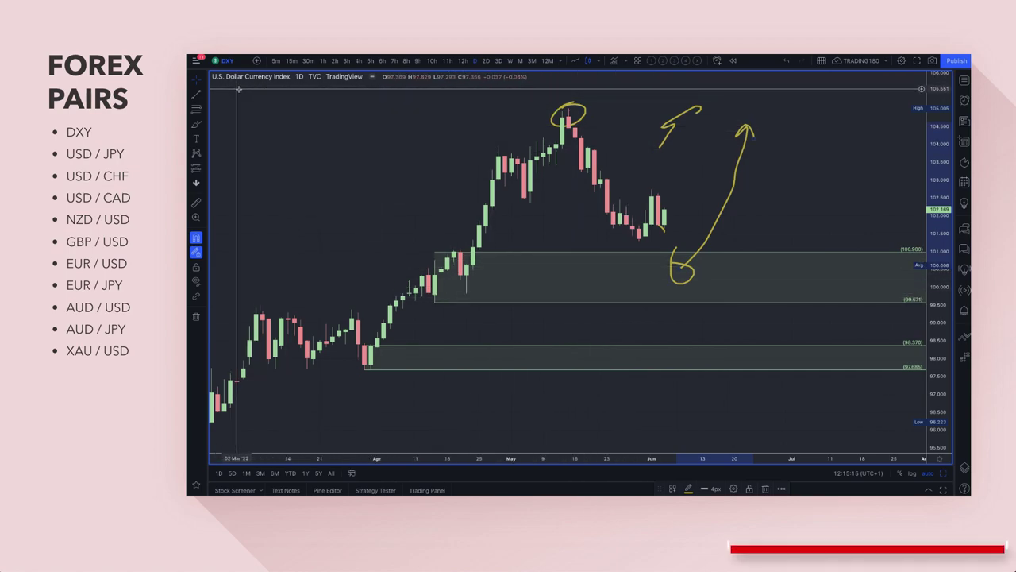
click(602, 181)
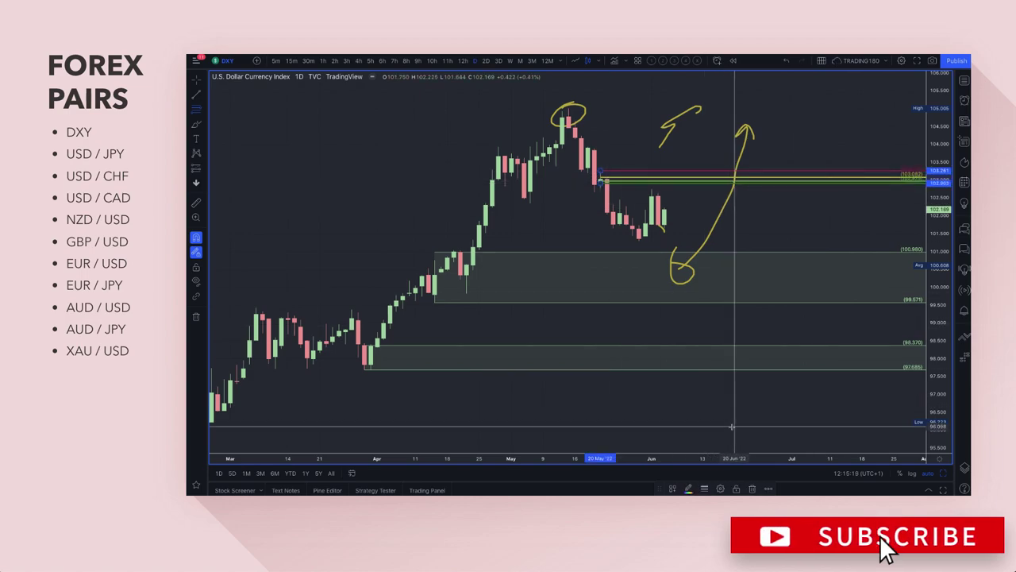
click(671, 487)
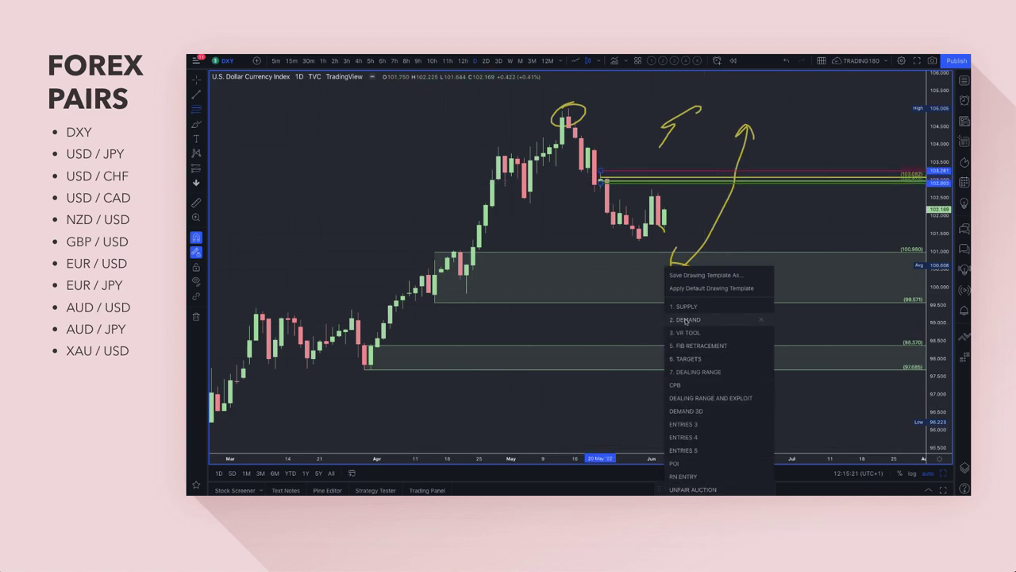
click(687, 306)
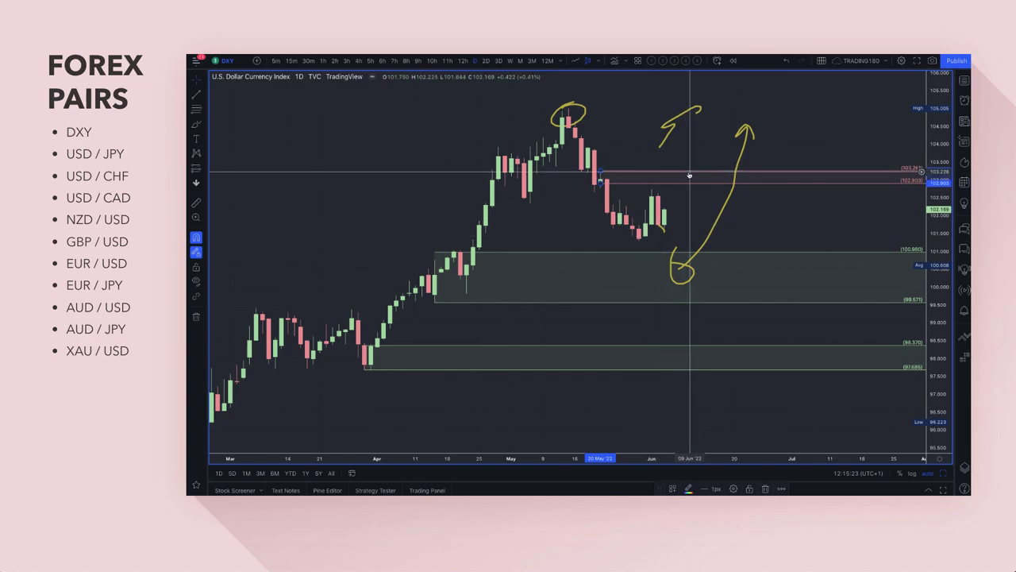
right_click(774, 139)
click(767, 119)
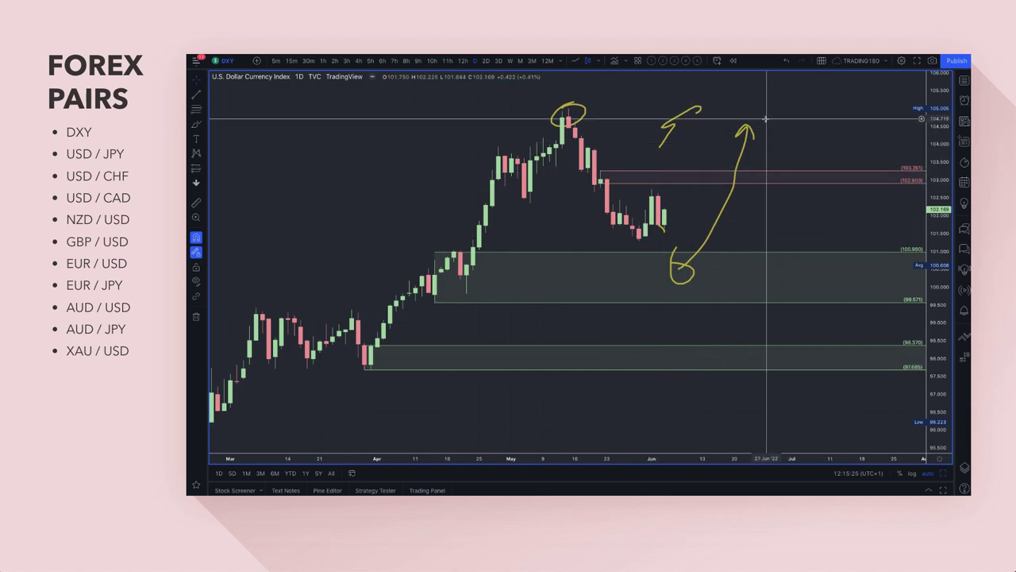
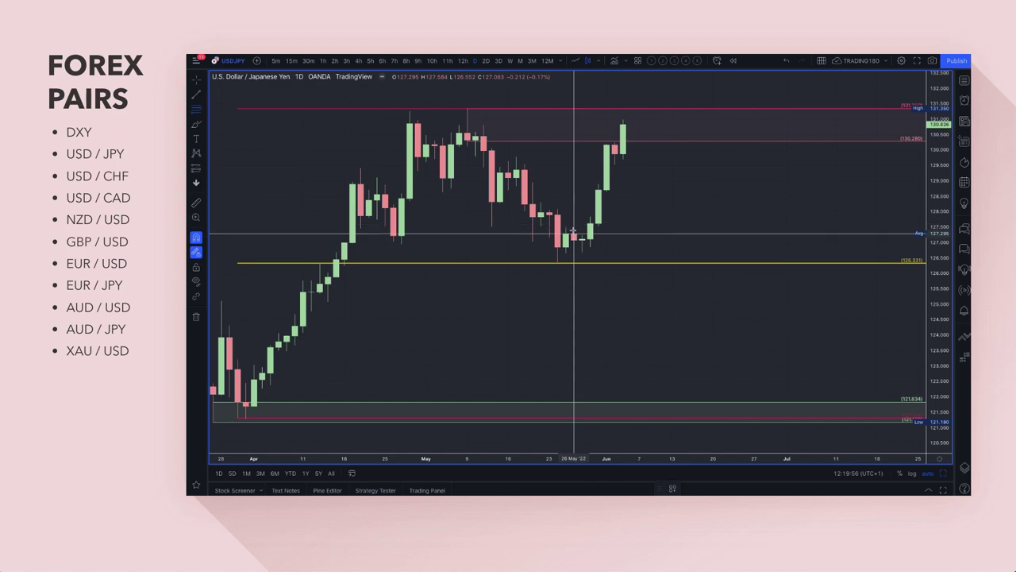
- Mark two demand zones on USD/JPY: from 127.295 down to the 24 May low, and 130.162 to 129.511 at the 2 June candle
click(560, 261)
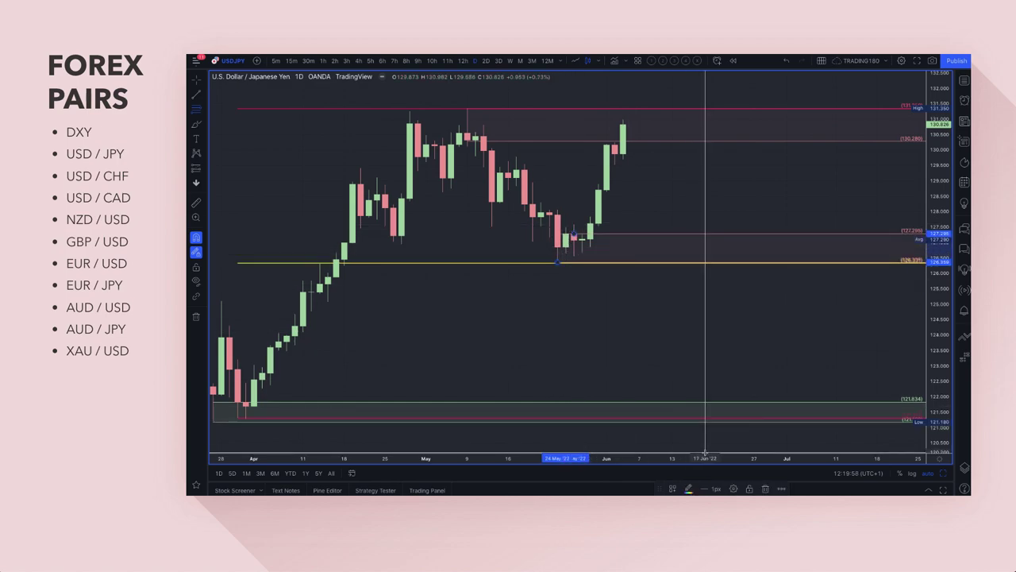
click(673, 488)
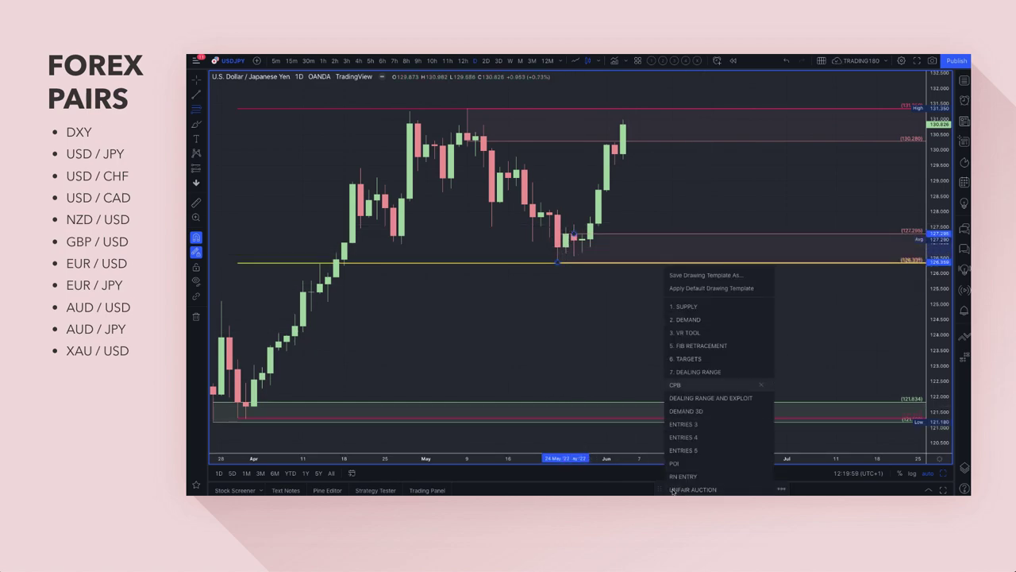
click(699, 318)
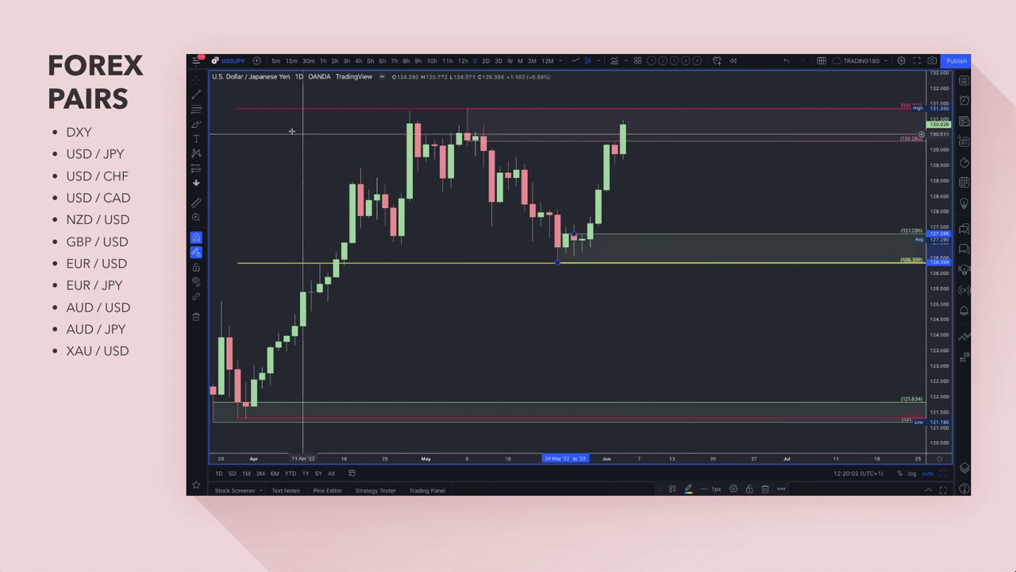
click(196, 113)
drag(624, 145, 614, 163)
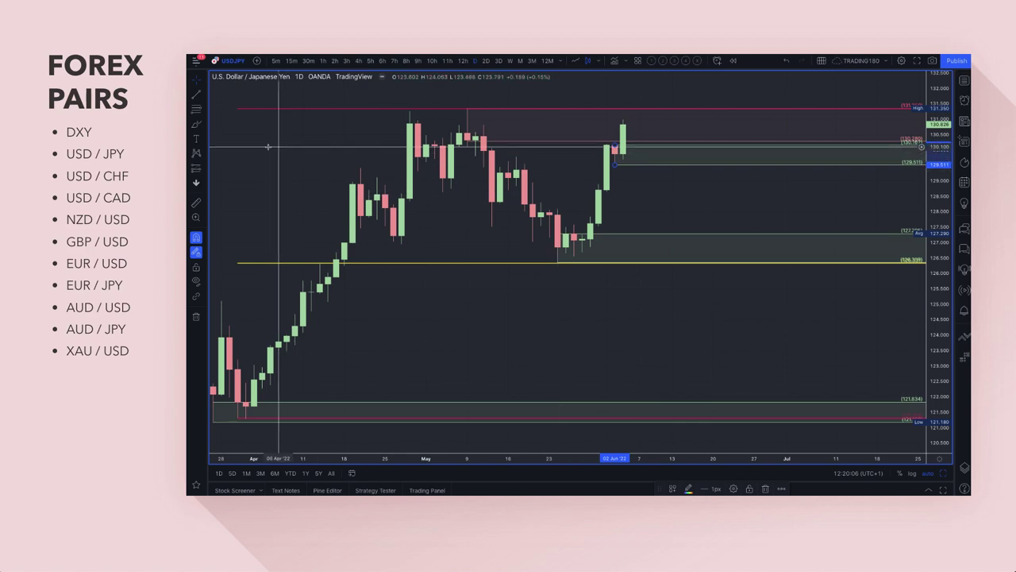
- Sketch rebounds from both USD/JPY demand zones, circle the upper arrowhead near 131.000, and add a falling arrow to about 129.000
click(197, 125)
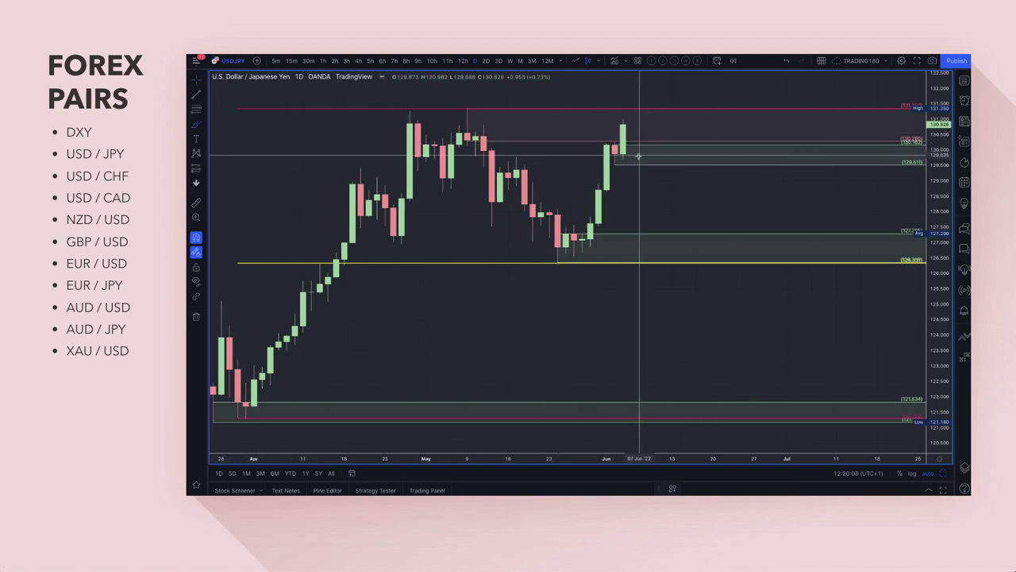
mouse_move(626, 126)
mouse_down()
mouse_move(644, 155)
mouse_move(668, 119)
mouse_up()
mouse_move(648, 170)
mouse_down()
mouse_move(673, 246)
mouse_move(713, 195)
mouse_move(713, 210)
mouse_up()
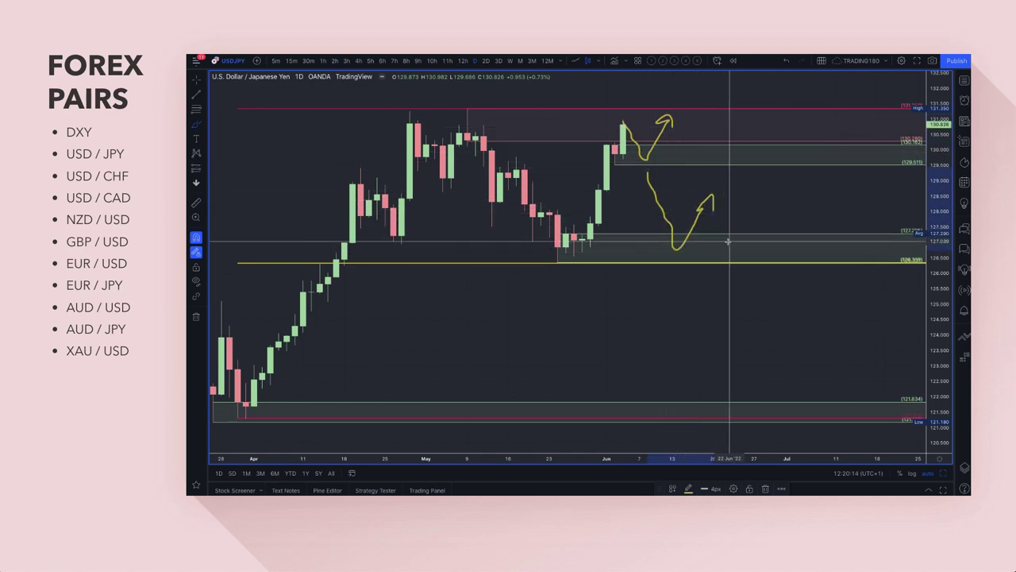
mouse_move(659, 124)
mouse_down()
mouse_move(656, 111)
mouse_move(681, 120)
mouse_move(745, 181)
mouse_move(735, 178)
mouse_up()
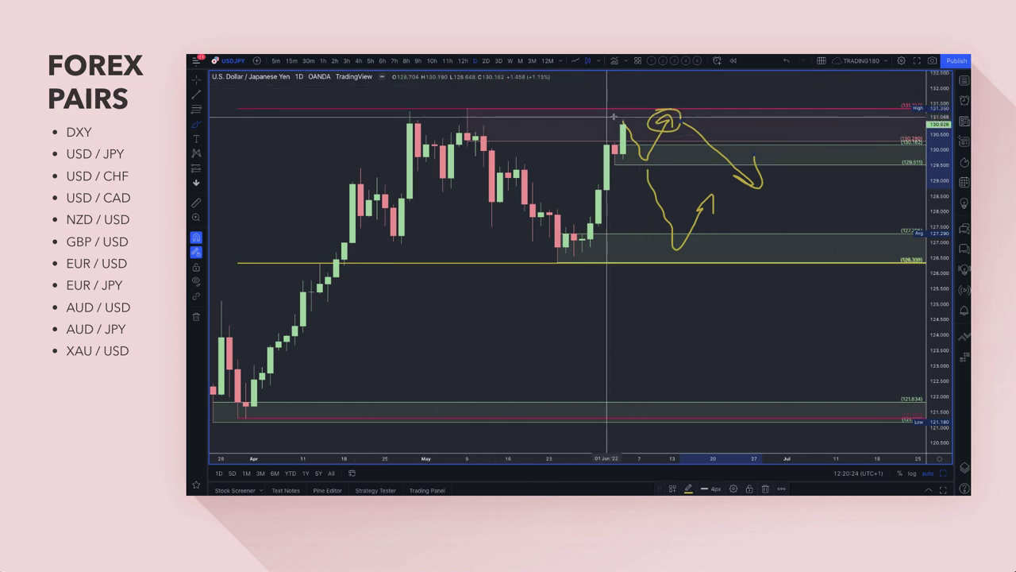
- Draw several roughly horizontal strokes above the 131.350 high on the USD/JPY chart, around the 132.000 level
scroll(382, 188, down, 2)
scroll(365, 175, down, 1)
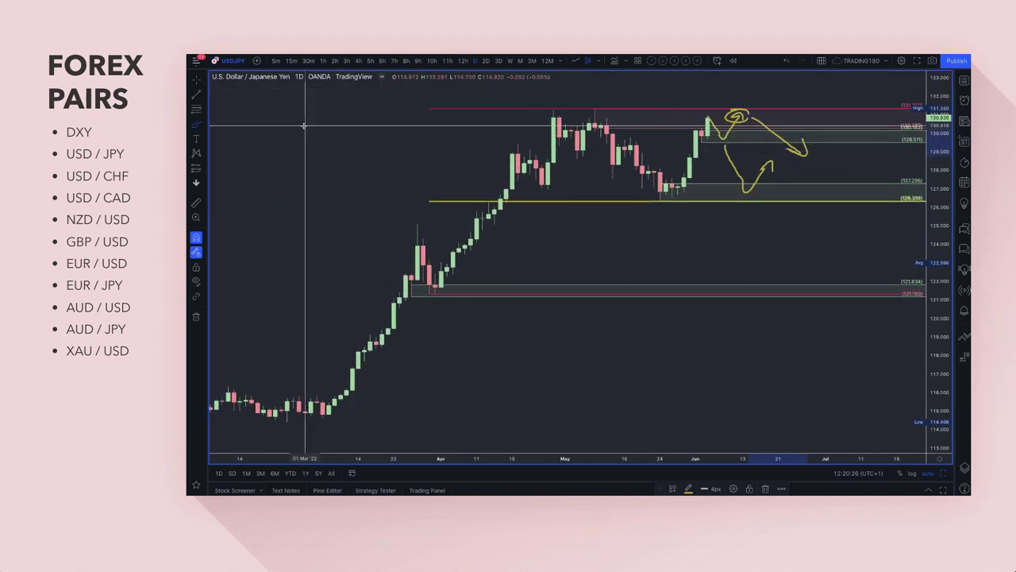
scroll(268, 82, up, 1)
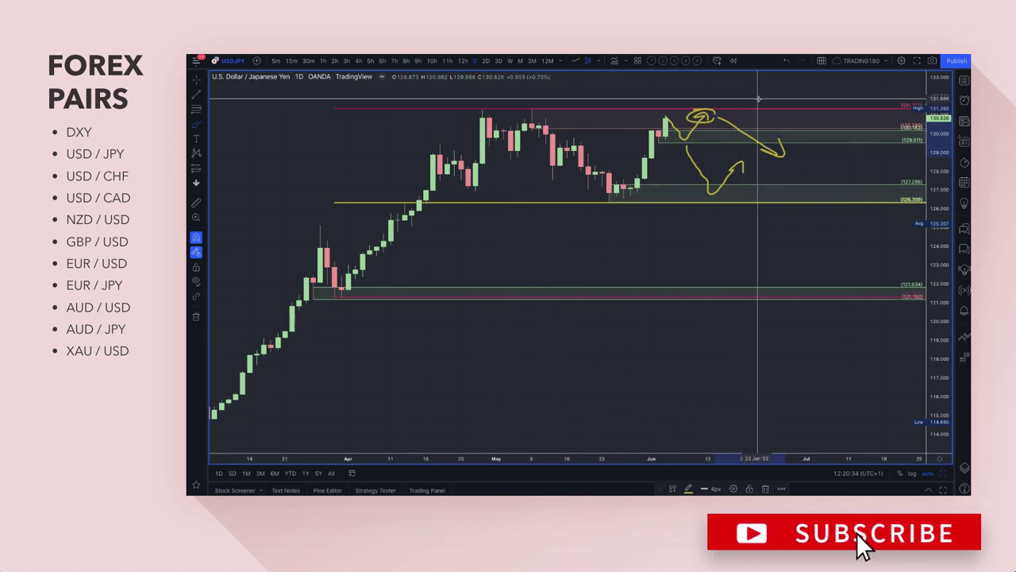
drag(652, 104, 744, 93)
drag(674, 92, 744, 81)
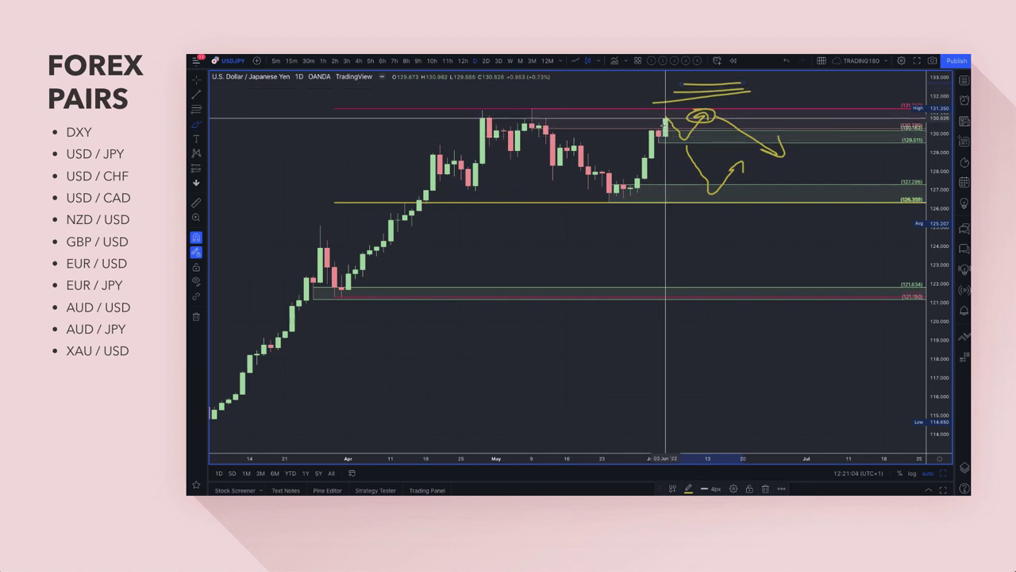
mouse_move(672, 71)
mouse_down()
mouse_move(702, 135)
mouse_move(749, 80)
mouse_move(757, 87)
mouse_up()
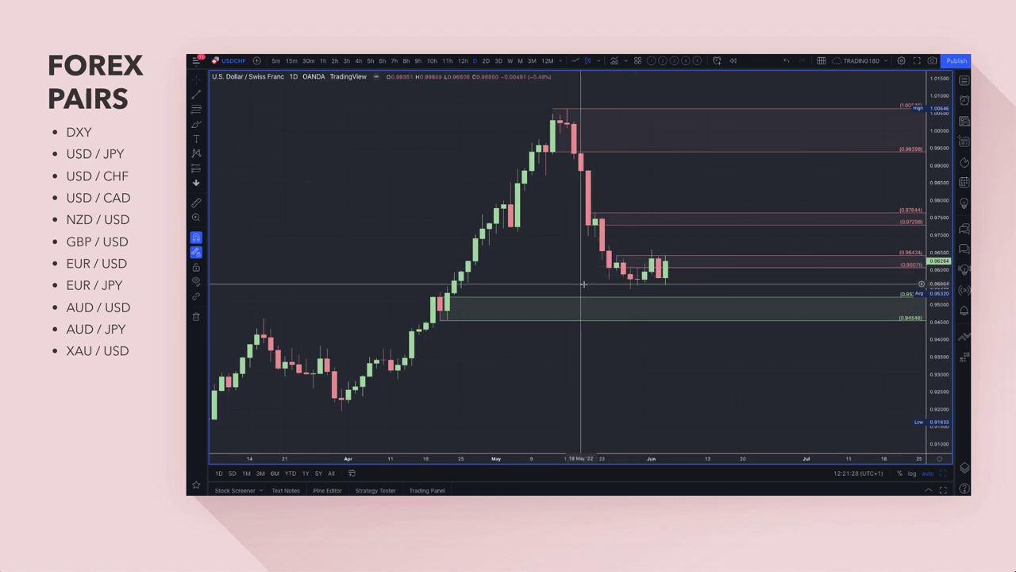
- Circle the late May lows on USD/CHF, and the early June highs at the 0.96424 supply level
scroll(584, 284, up, 5)
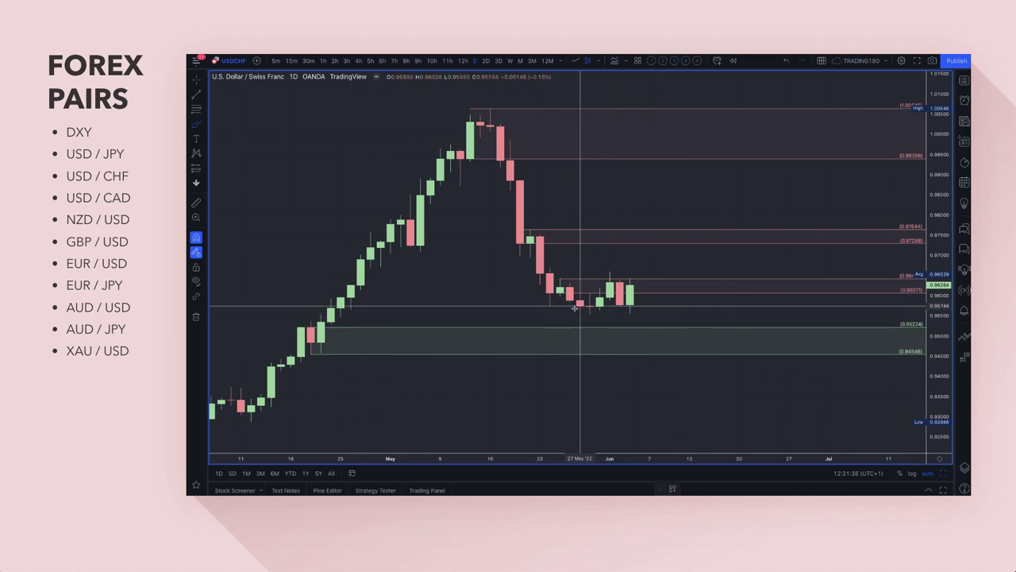
mouse_move(592, 302)
mouse_down()
mouse_move(560, 300)
mouse_move(589, 301)
mouse_up()
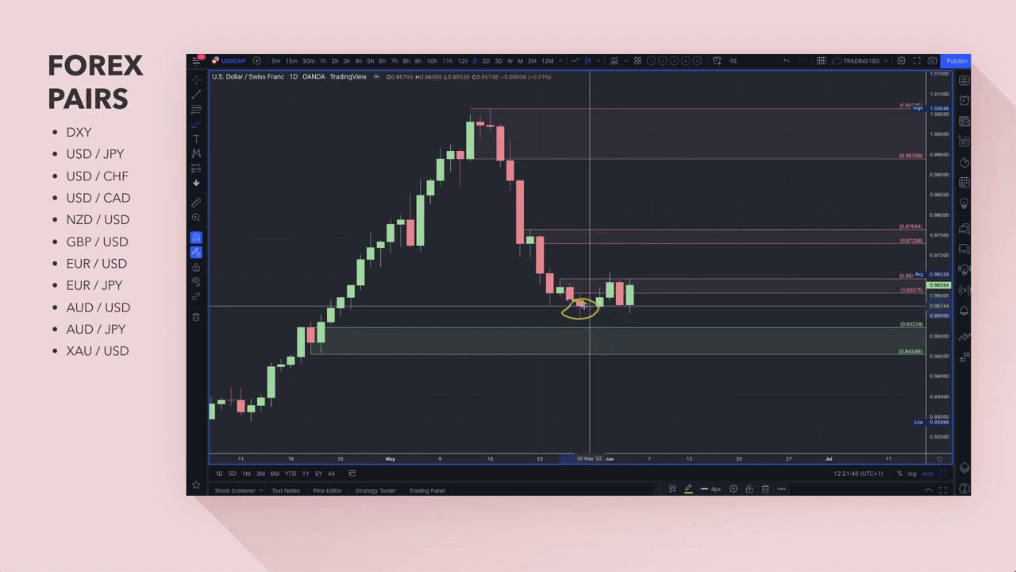
drag(616, 273, 600, 280)
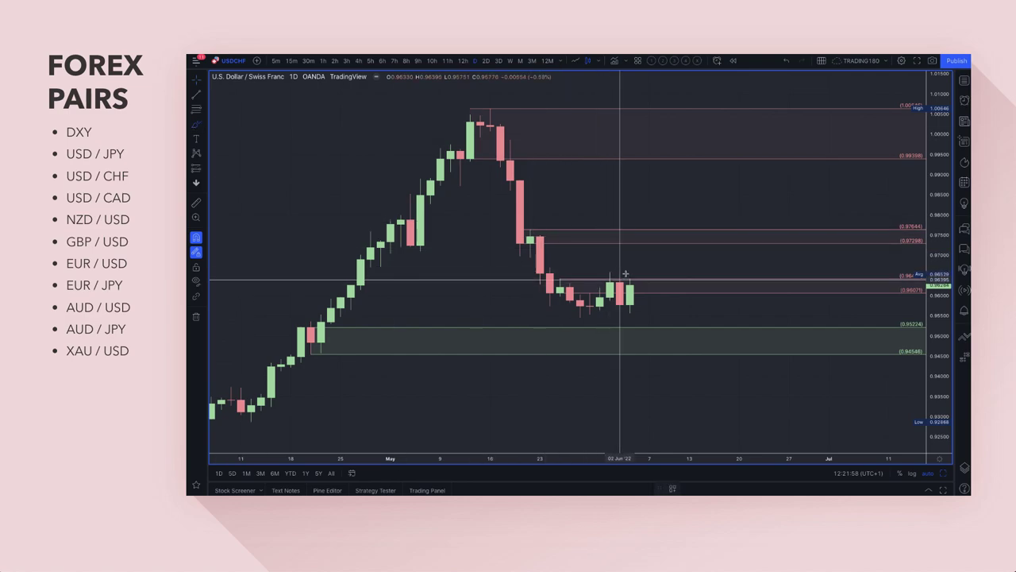
mouse_move(624, 279)
mouse_down()
mouse_move(609, 281)
mouse_move(635, 277)
mouse_up()
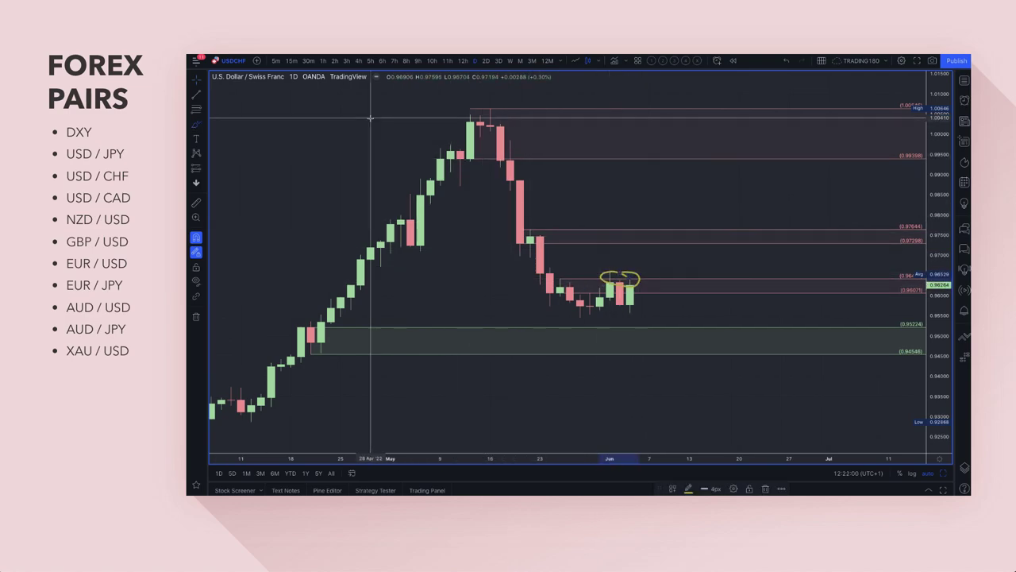
- Examine the price reaction at the 0.96424 supply zone on the 1-hour chart and return to the daily timeframe
click(324, 61)
scroll(467, 199, down, 6)
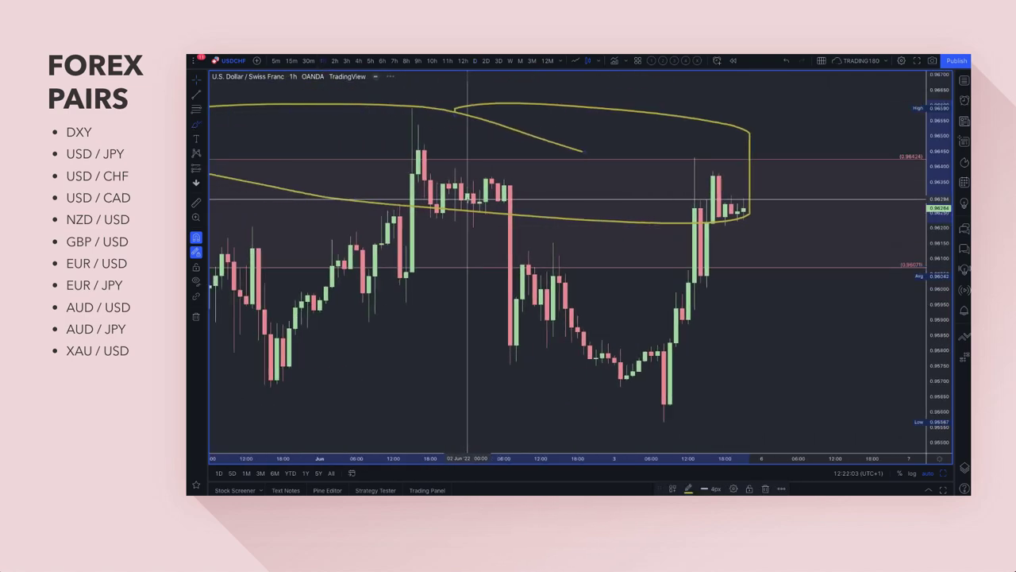
scroll(467, 198, down, 2)
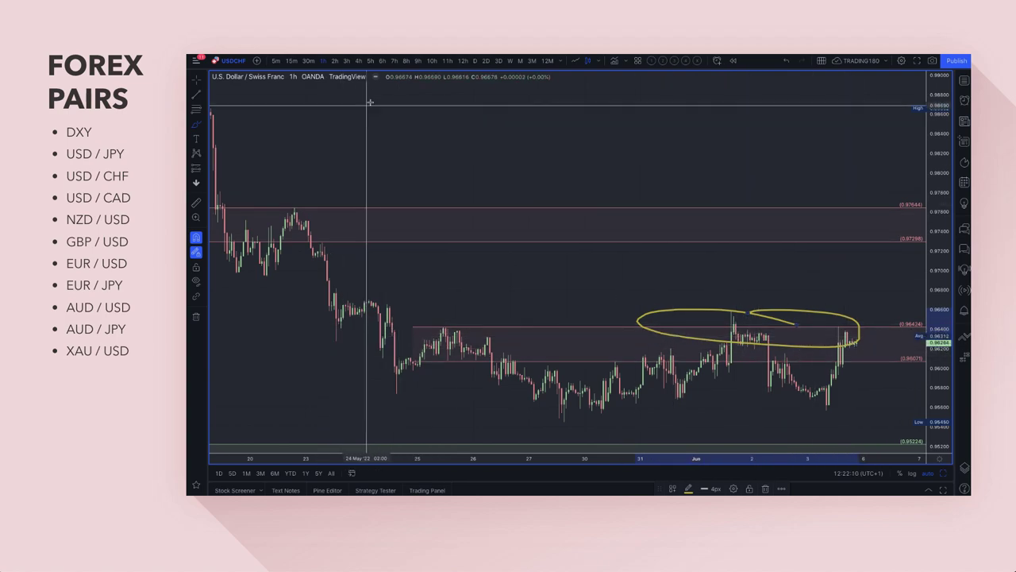
click(474, 62)
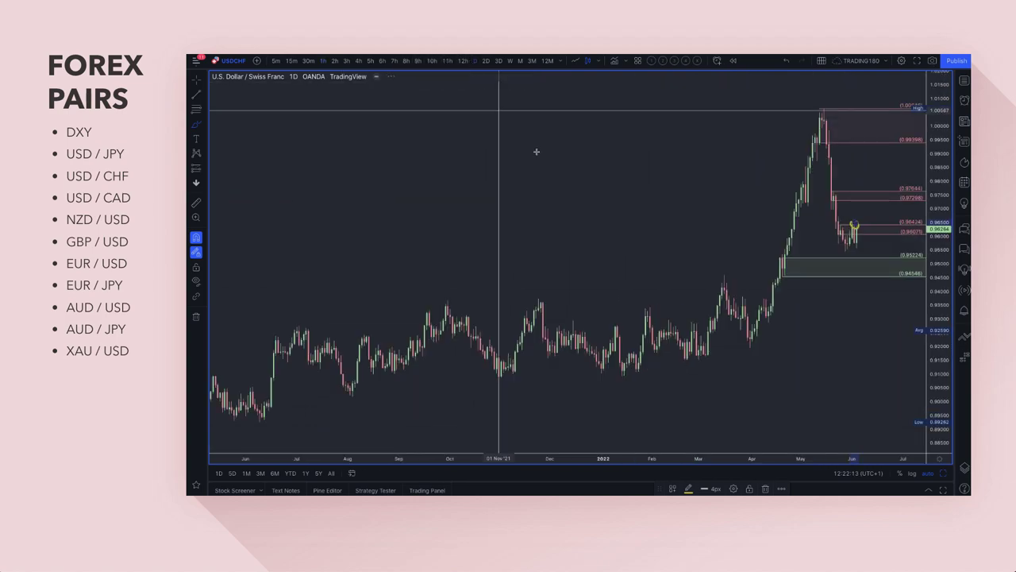
scroll(536, 151, up, 5)
scroll(537, 151, up, 3)
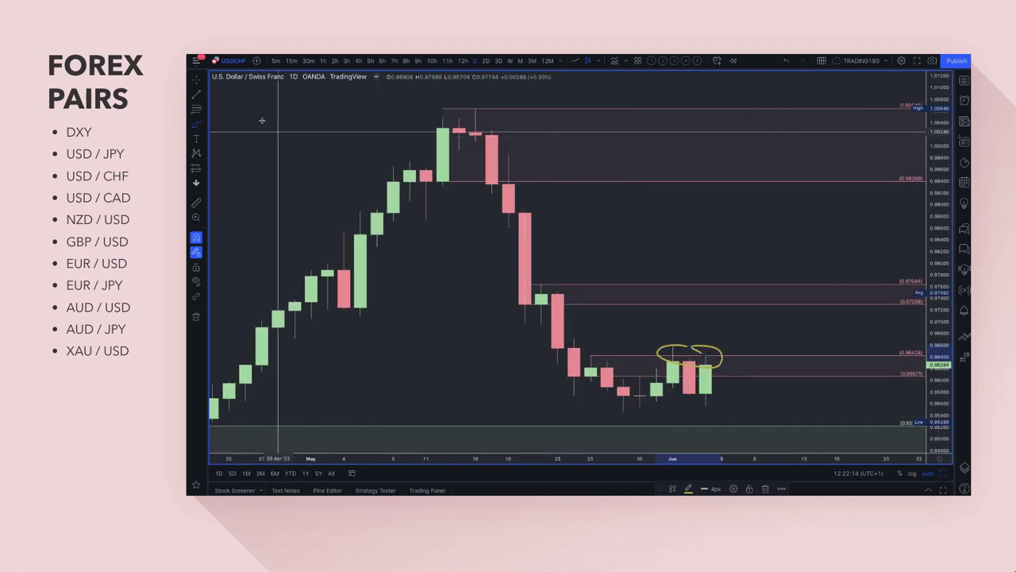
- Remove the circle around the June highs and mark a demand zone at the late May USD/CHF lows, down to 0.95450
click(198, 129)
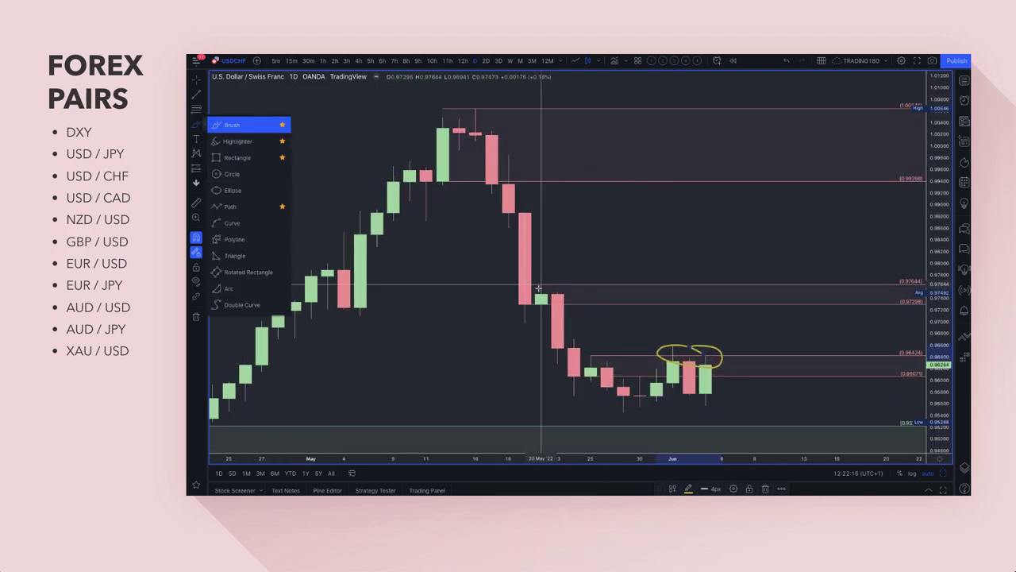
click(722, 341)
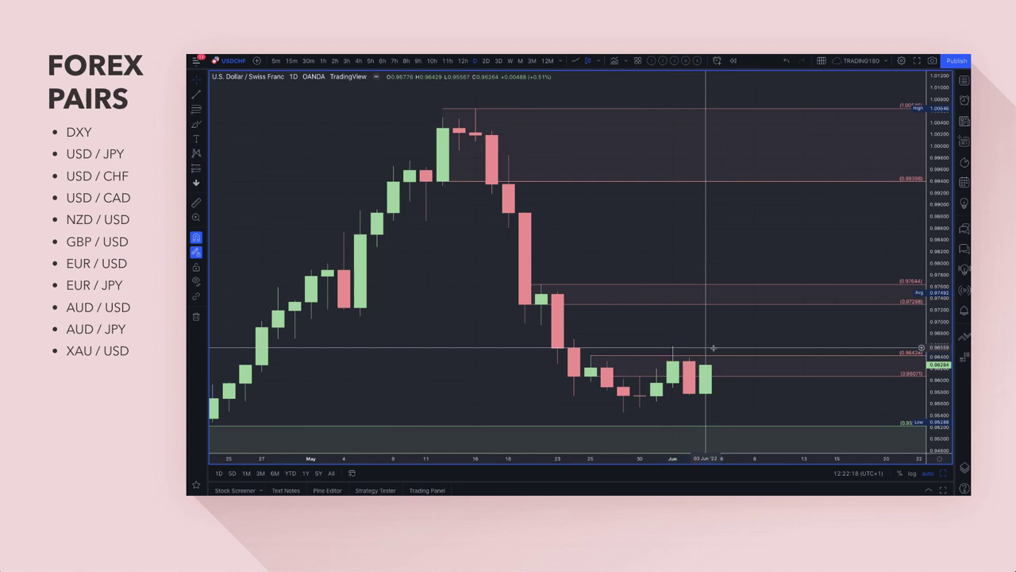
scroll(527, 329, down, 4)
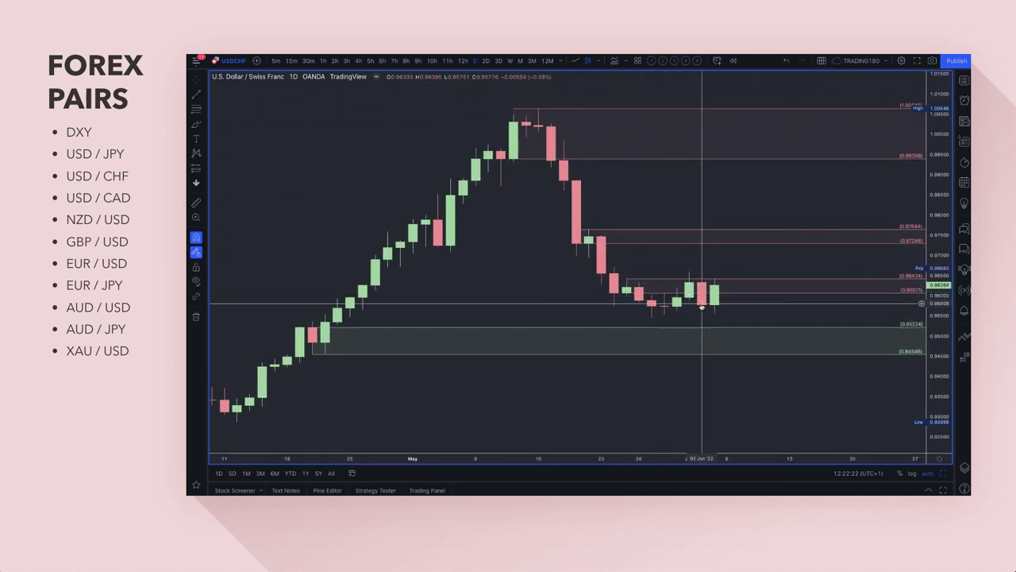
click(196, 111)
click(666, 306)
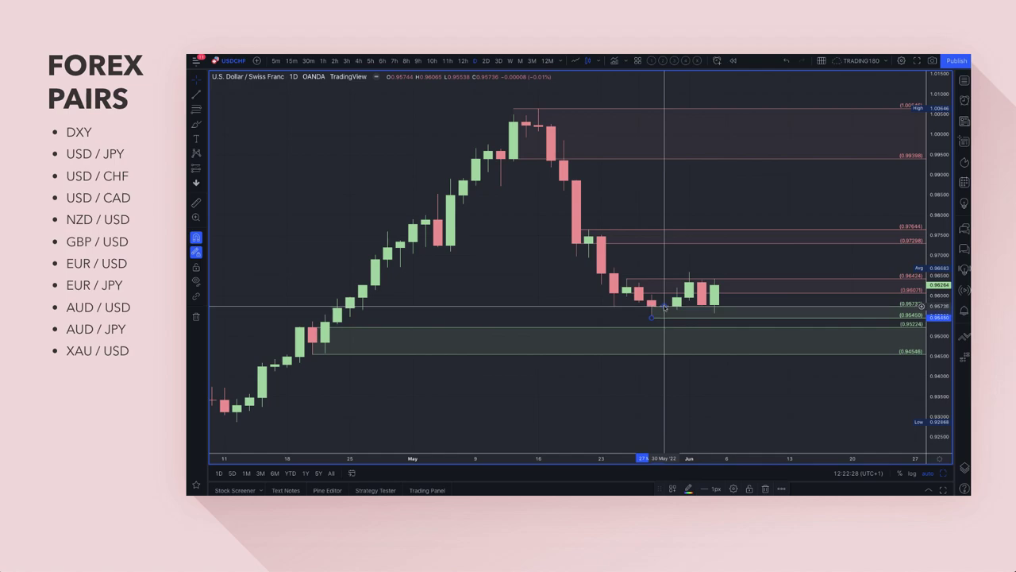
- Complete the late May USD/CHF demand zone at 0.95744 and sketch one path dipping into the 0.95224 demand zone, another rising to 0.97644 before falling
click(664, 306)
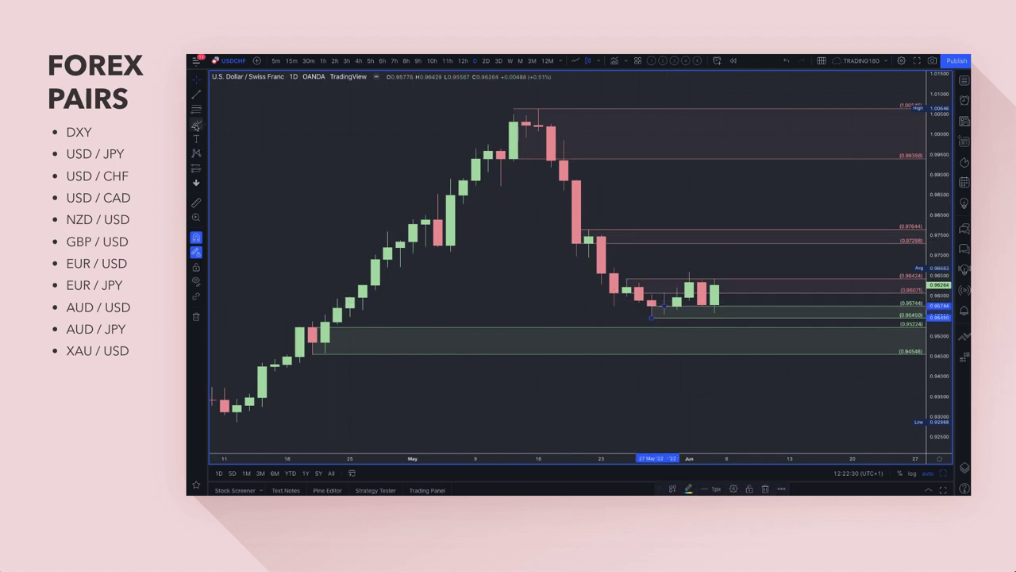
mouse_move(715, 307)
mouse_down()
mouse_move(725, 328)
mouse_move(776, 298)
mouse_up()
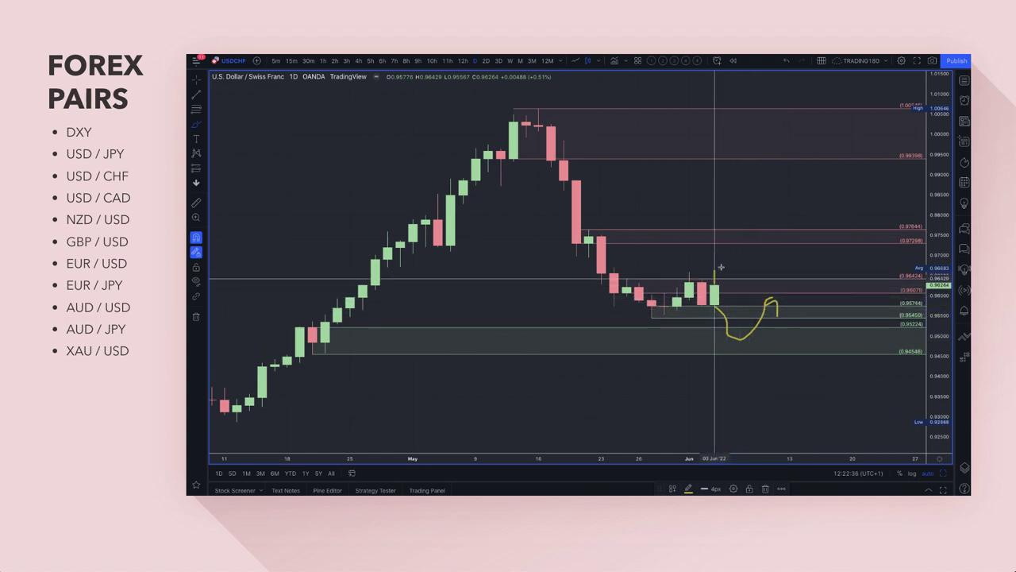
mouse_move(715, 282)
mouse_down()
mouse_move(742, 216)
mouse_move(773, 275)
mouse_move(824, 266)
mouse_up()
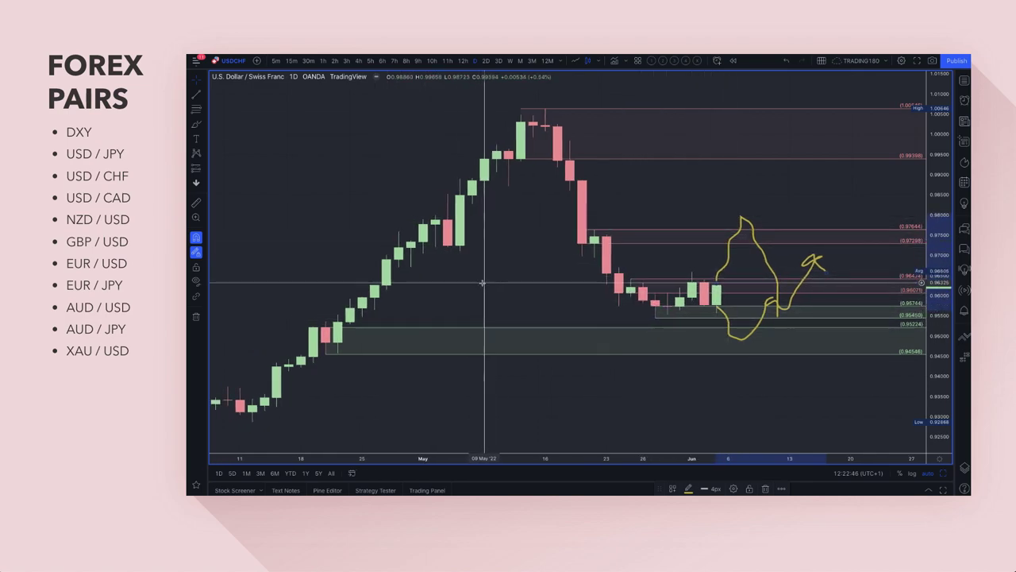
- Circle the turning points of the two USD/CHF paths at the 0.97644 supply zone and the 0.95224 demand zone
scroll(413, 255, down, 2)
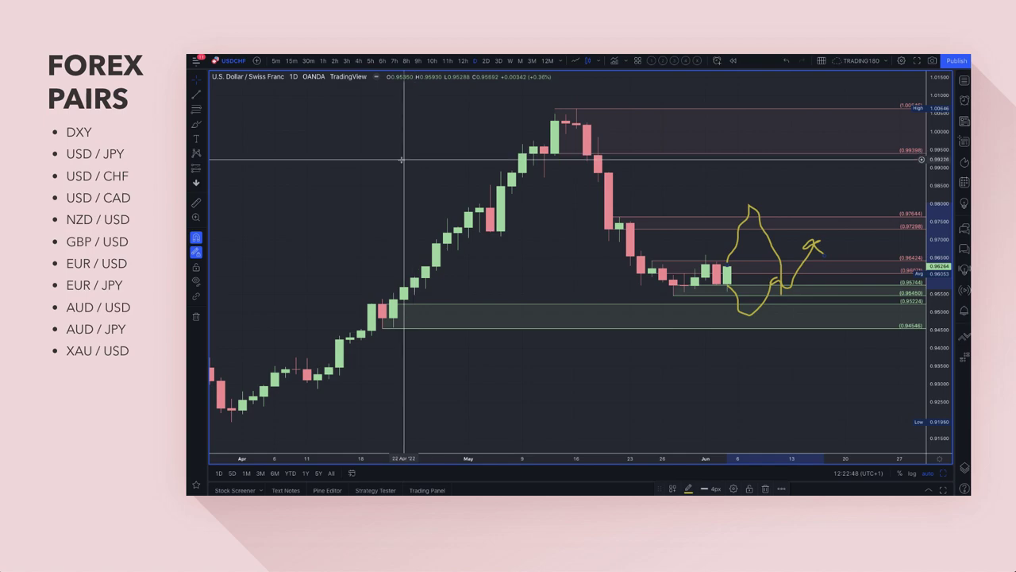
right_click(757, 248)
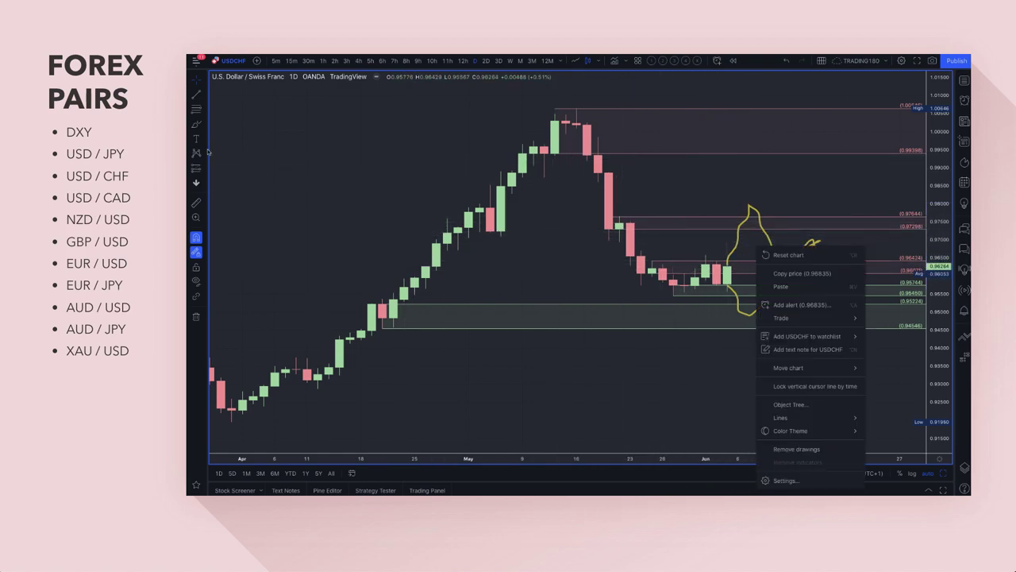
click(193, 123)
mouse_move(750, 209)
mouse_down()
mouse_move(733, 211)
mouse_move(751, 215)
mouse_up()
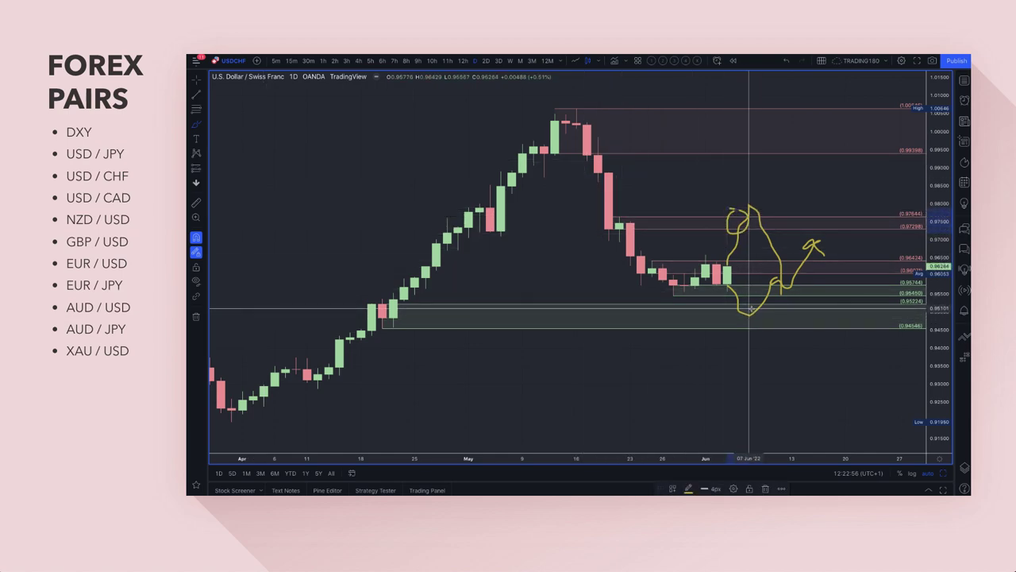
mouse_move(751, 308)
mouse_down()
mouse_move(732, 322)
mouse_move(766, 318)
mouse_move(742, 309)
mouse_up()
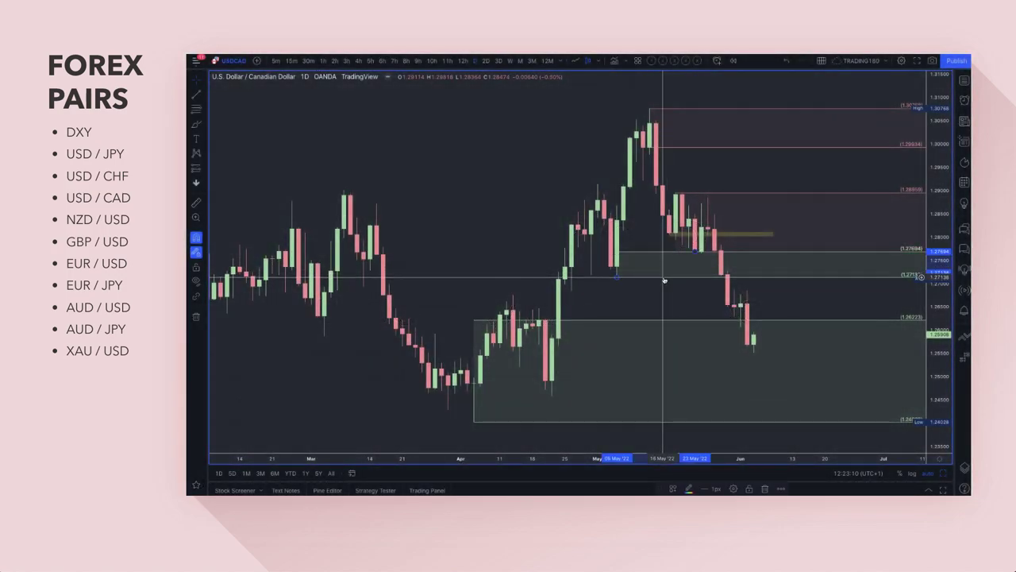
- On the USD/CAD chart, delete the demand zone below 1.27694 and mark a supply zone between 1.26507 and 1.26860 at the early June highs
key(Delete)
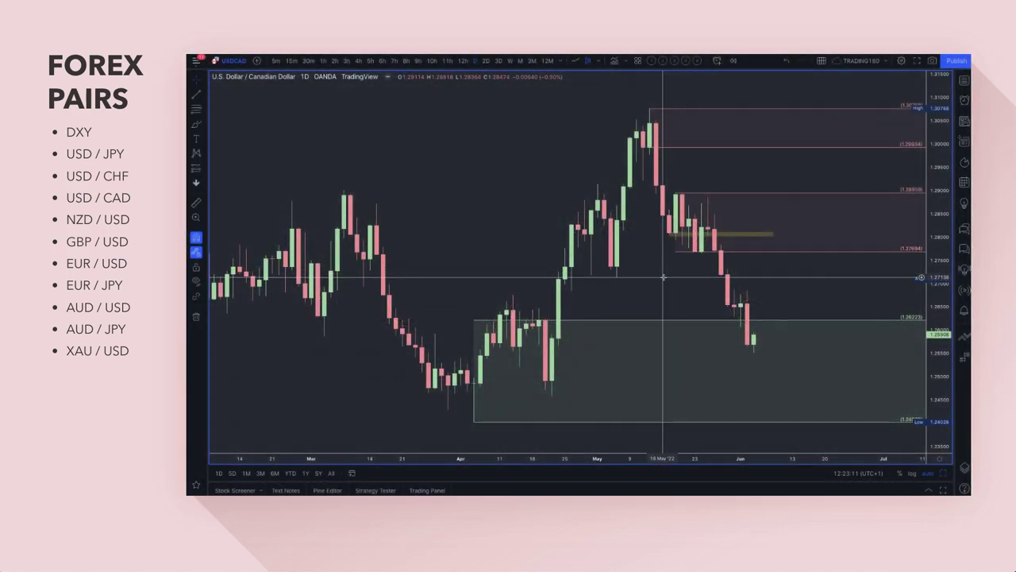
click(196, 108)
click(729, 291)
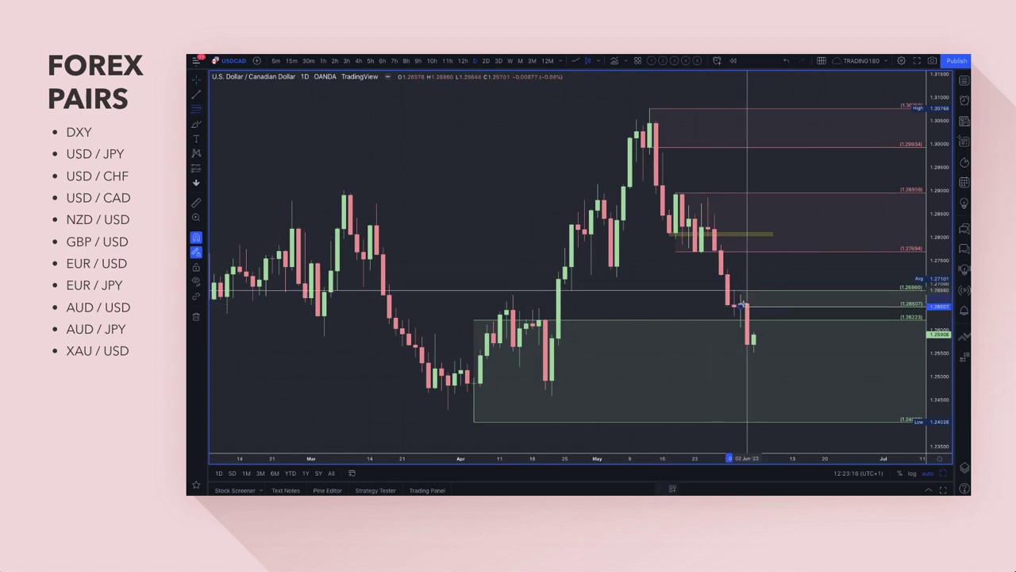
click(747, 291)
click(672, 488)
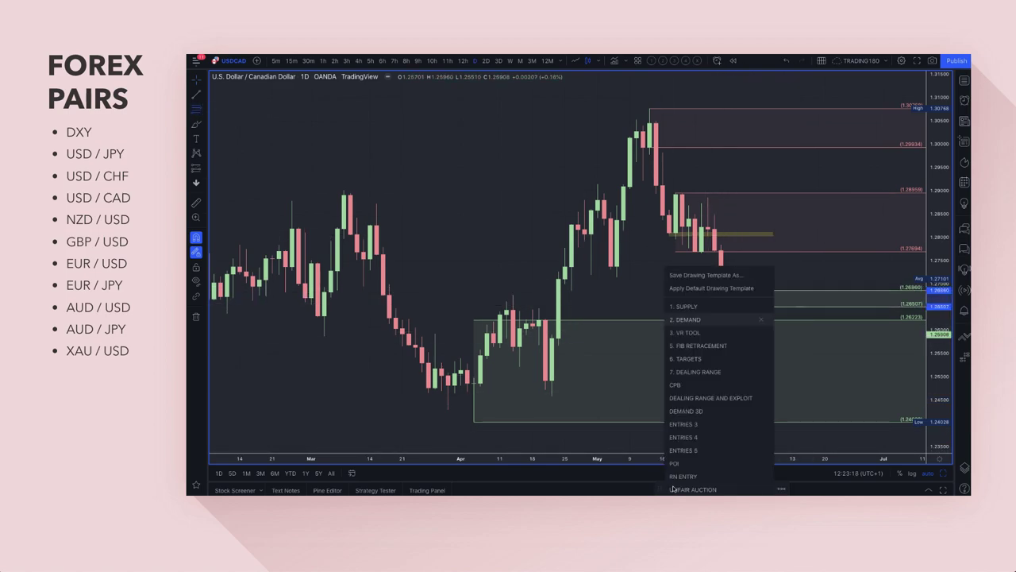
click(697, 308)
- Draw a thin rectangle just below 1.26860 from late March to 08 Jul '22 and apply the EQUAL HIGHS/LOWS template
scroll(559, 348, down, 3)
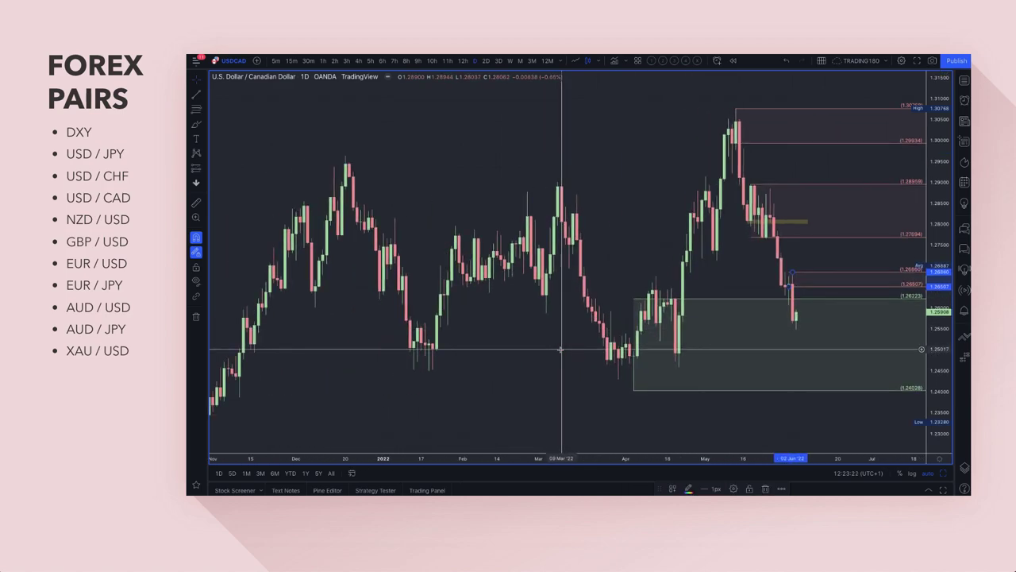
scroll(560, 349, down, 3)
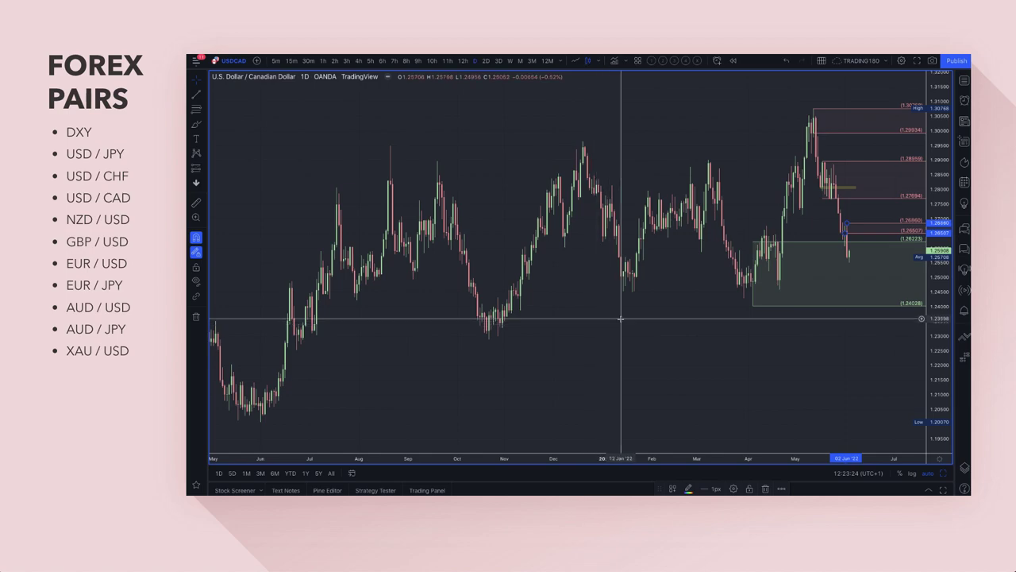
scroll(620, 319, up, 6)
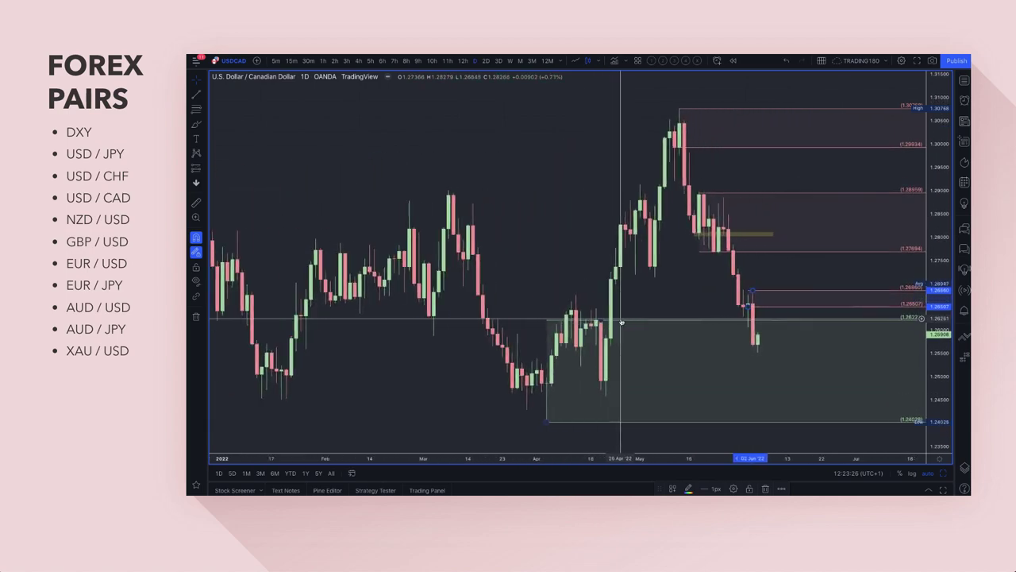
right_click(640, 297)
key(Escape)
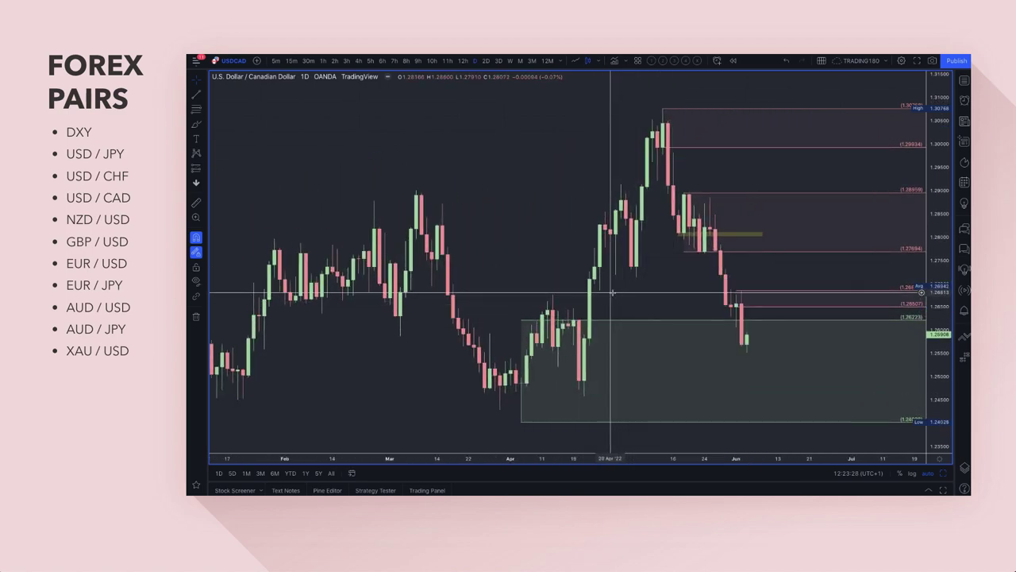
click(204, 122)
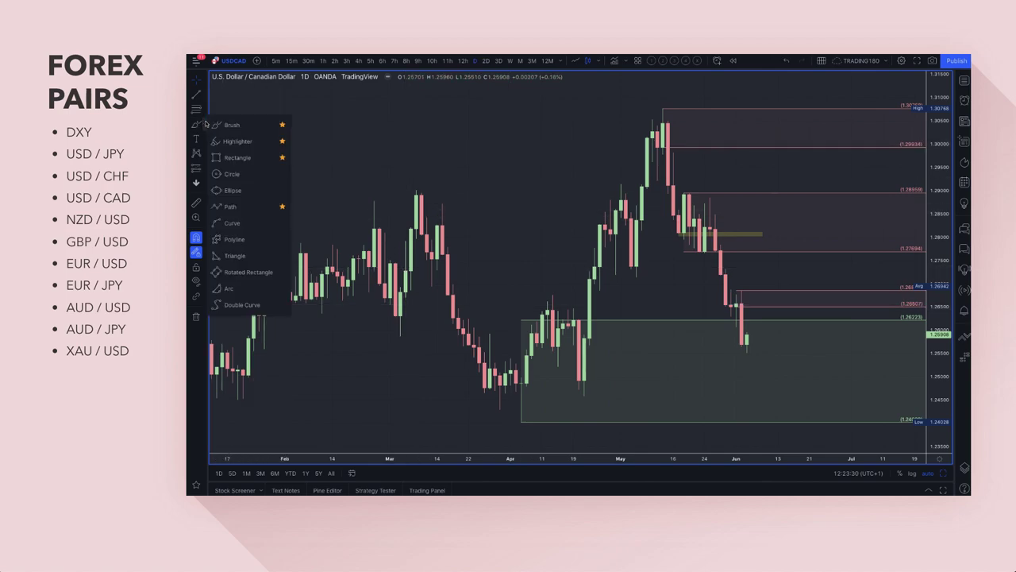
click(232, 157)
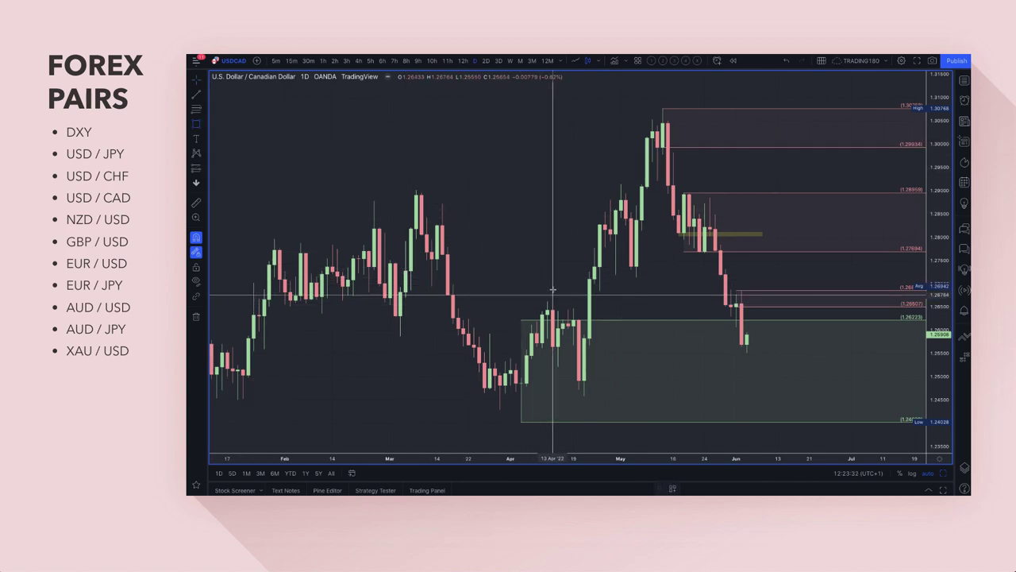
drag(553, 291, 877, 293)
click(680, 489)
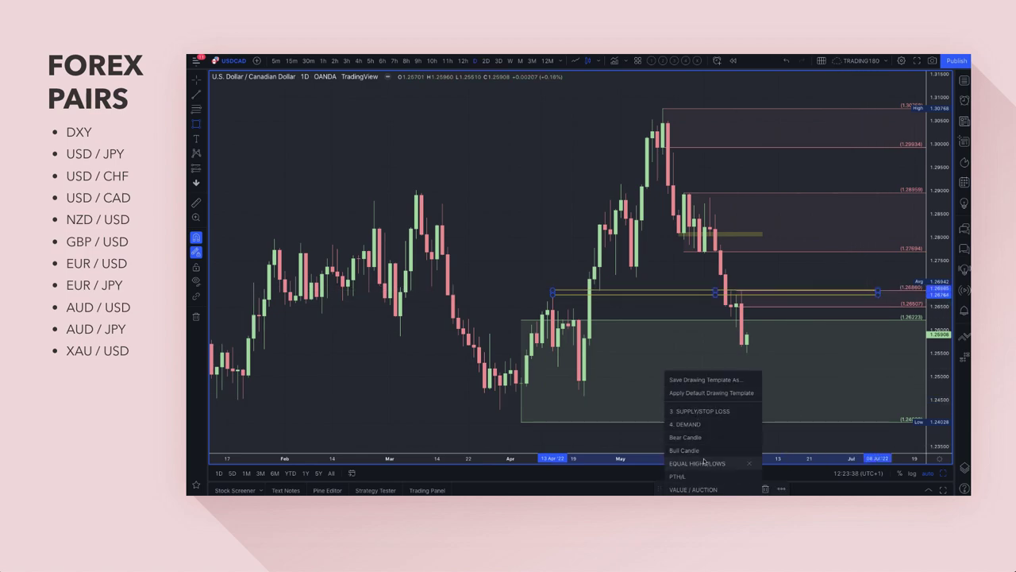
click(702, 463)
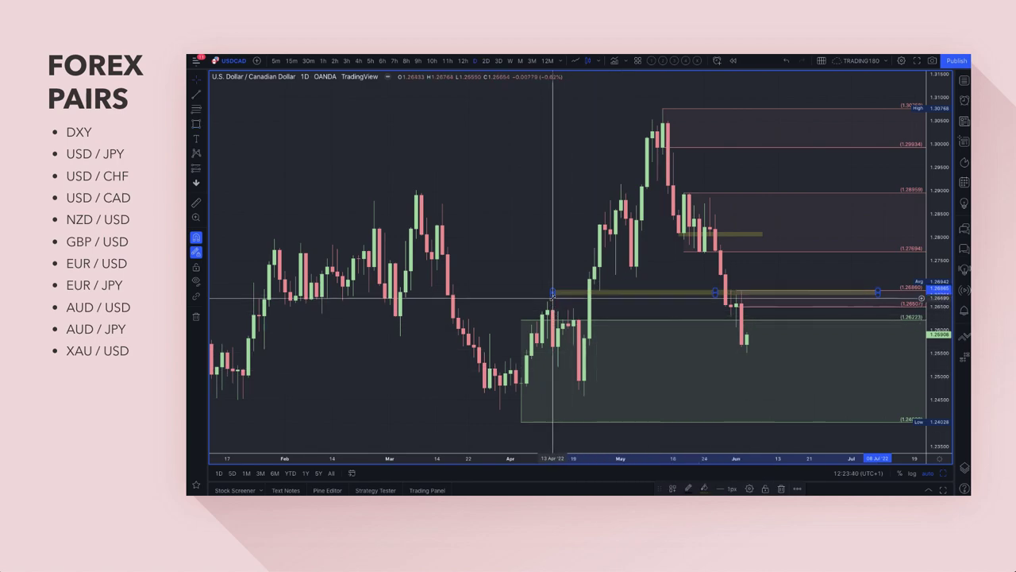
drag(553, 294, 483, 295)
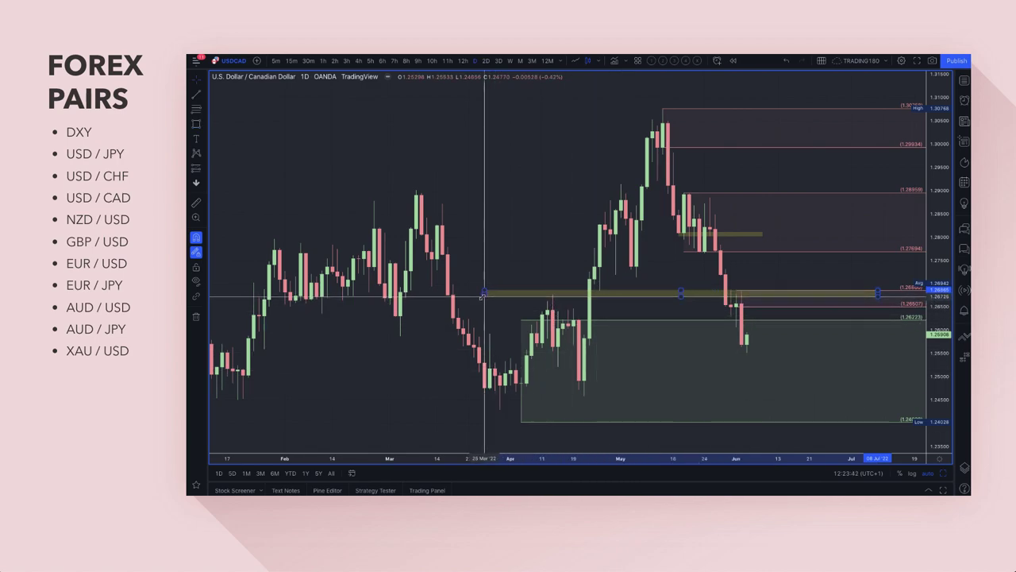
- Brush a diverging and a converging pair of arrows above the March and April candles, plus a second rising arrow beside the first
click(205, 125)
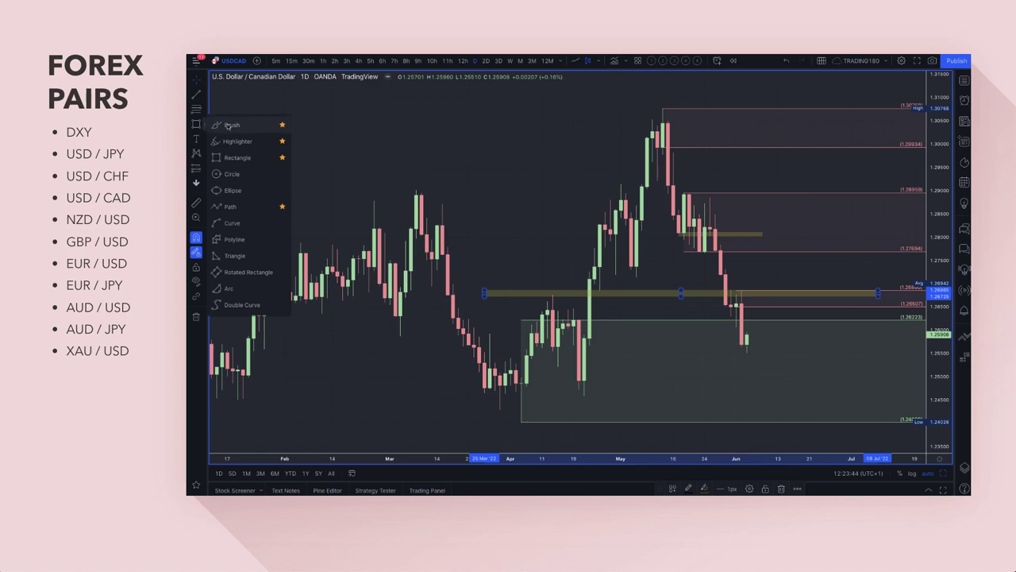
click(229, 125)
scroll(630, 333, right, 10)
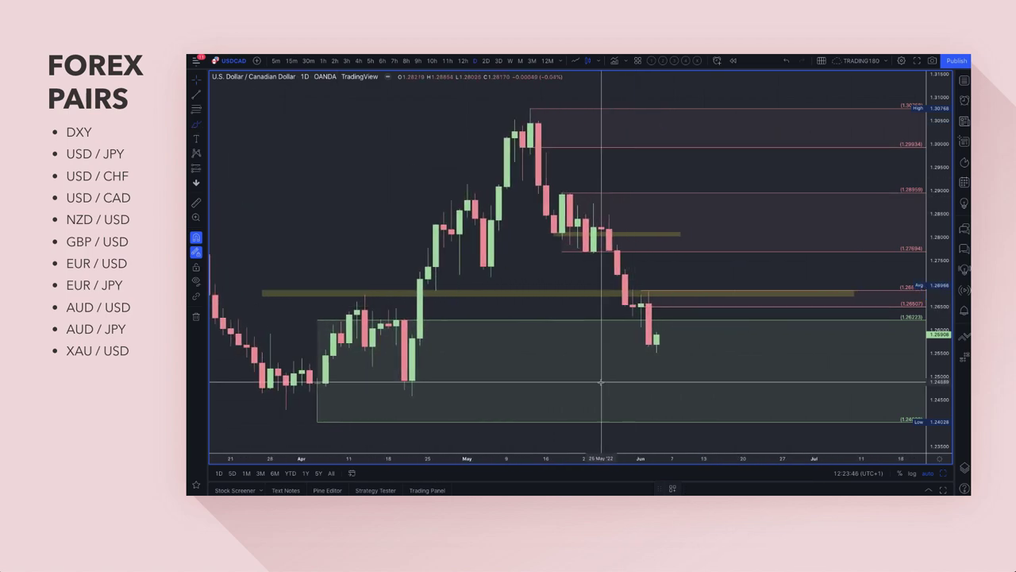
scroll(601, 382, left, 5)
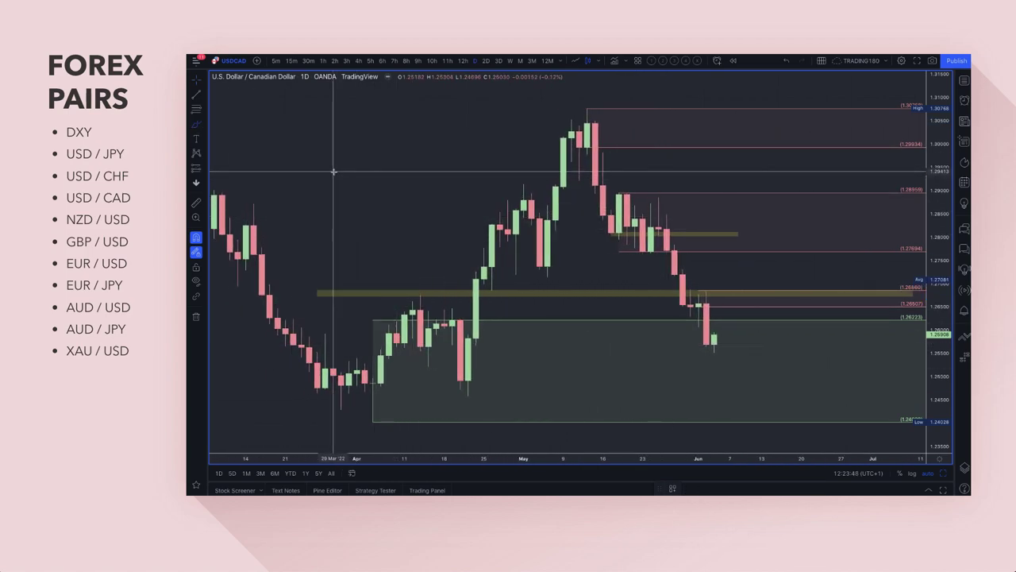
drag(333, 170, 402, 100)
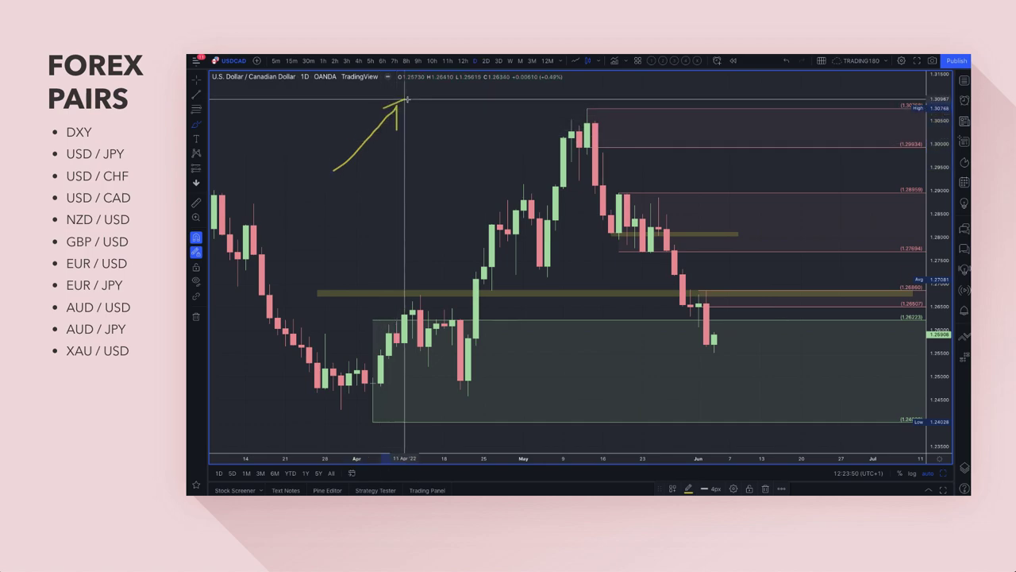
mouse_move(353, 195)
mouse_down()
mouse_move(387, 247)
mouse_move(389, 224)
mouse_up()
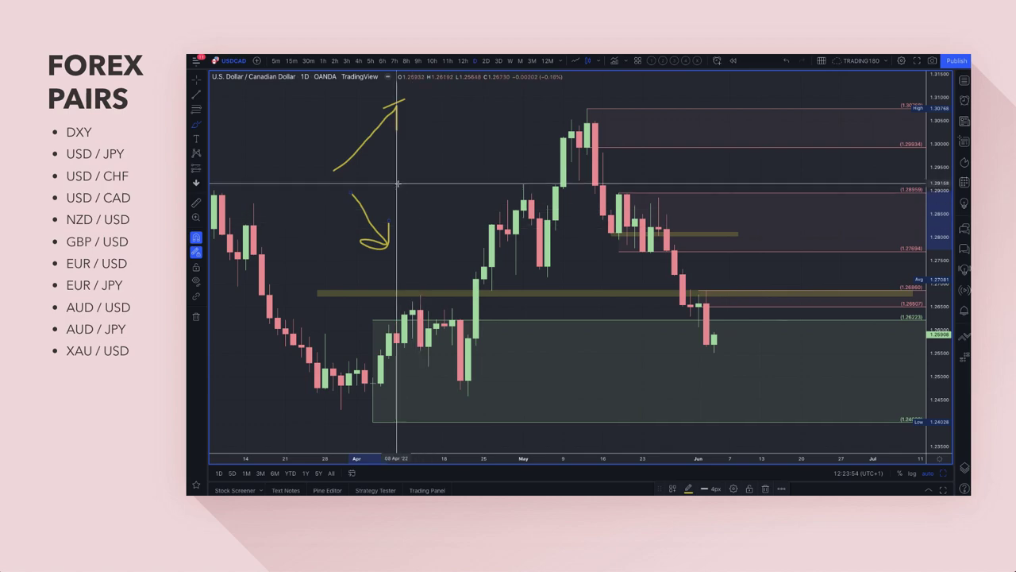
mouse_move(444, 100)
mouse_down()
mouse_move(469, 159)
mouse_move(483, 143)
mouse_up()
drag(444, 250, 484, 183)
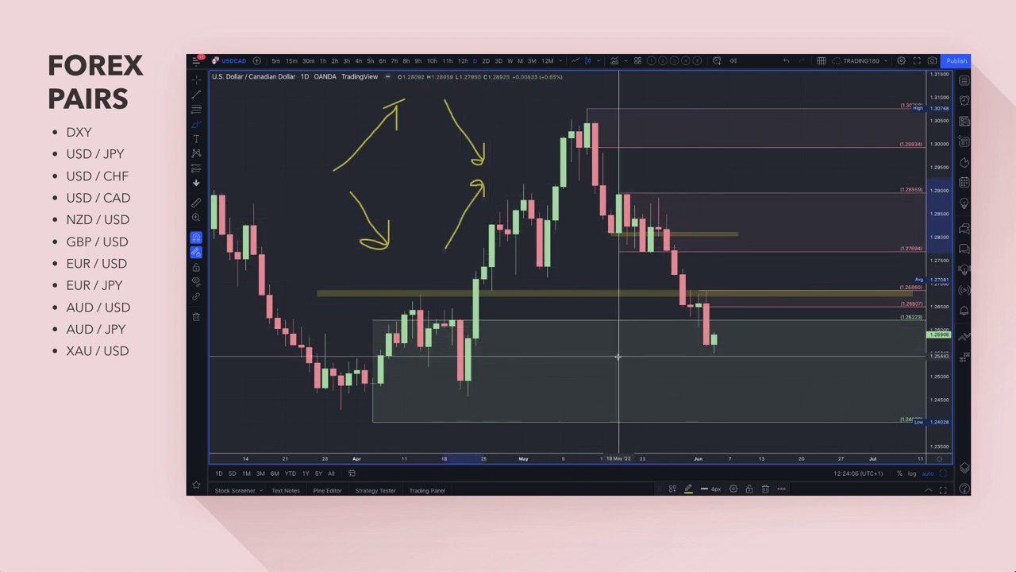
drag(314, 159, 360, 105)
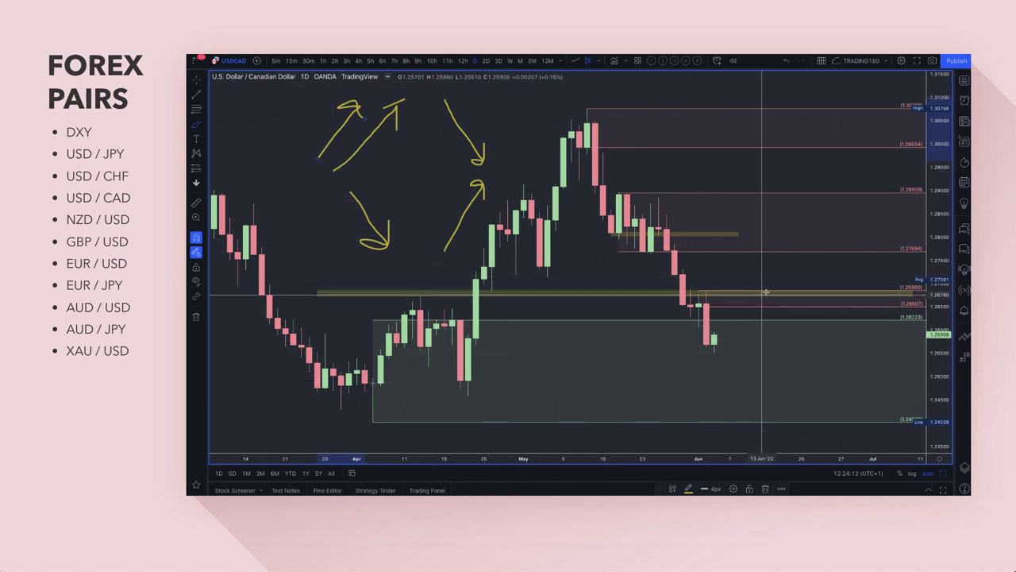
- Draw a question mark ahead of the latest USD/CAD candles, reaching up to the 1.26860 supply zone
drag(749, 278, 760, 342)
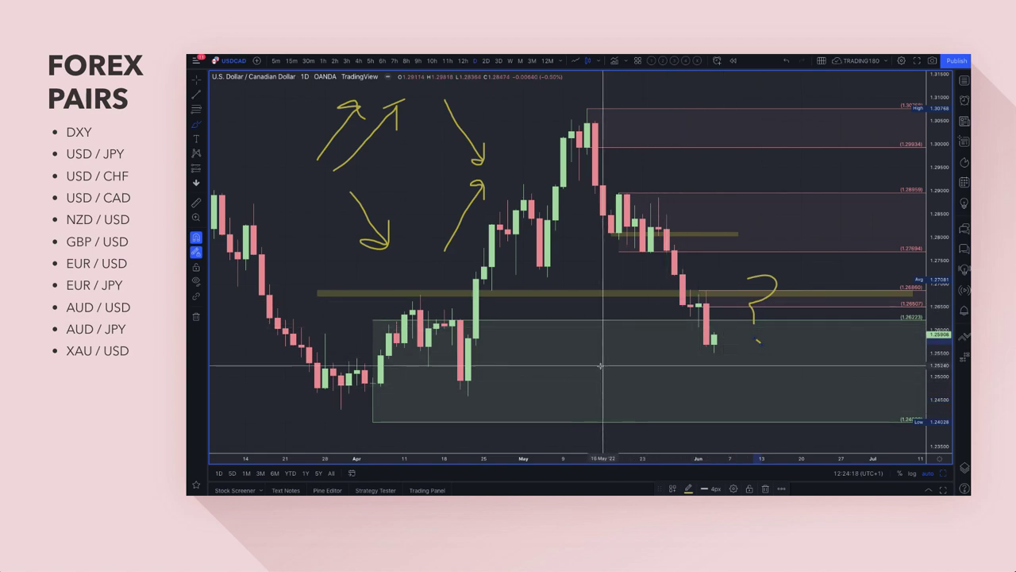
scroll(601, 366, down, 3)
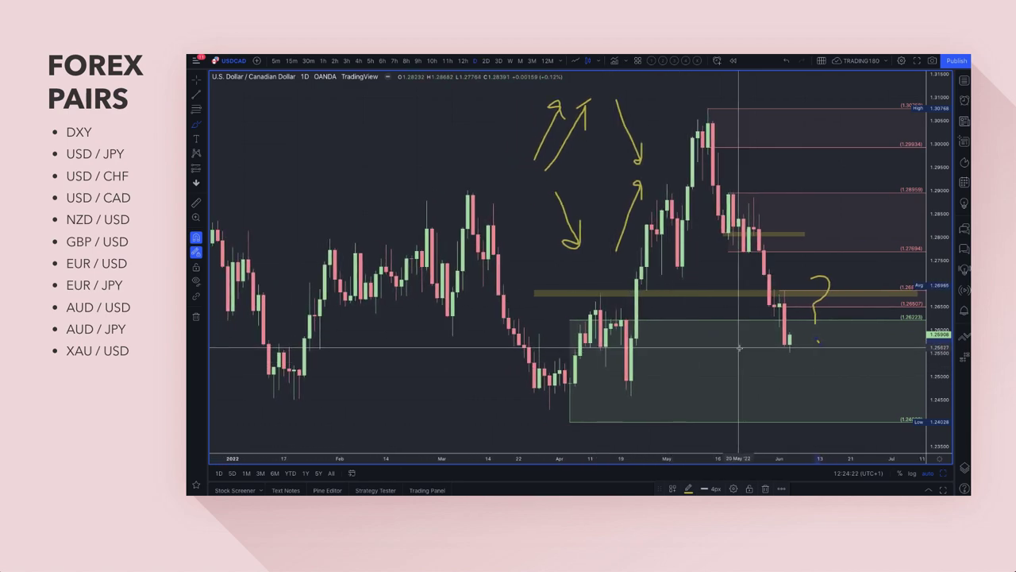
scroll(731, 352, up, 4)
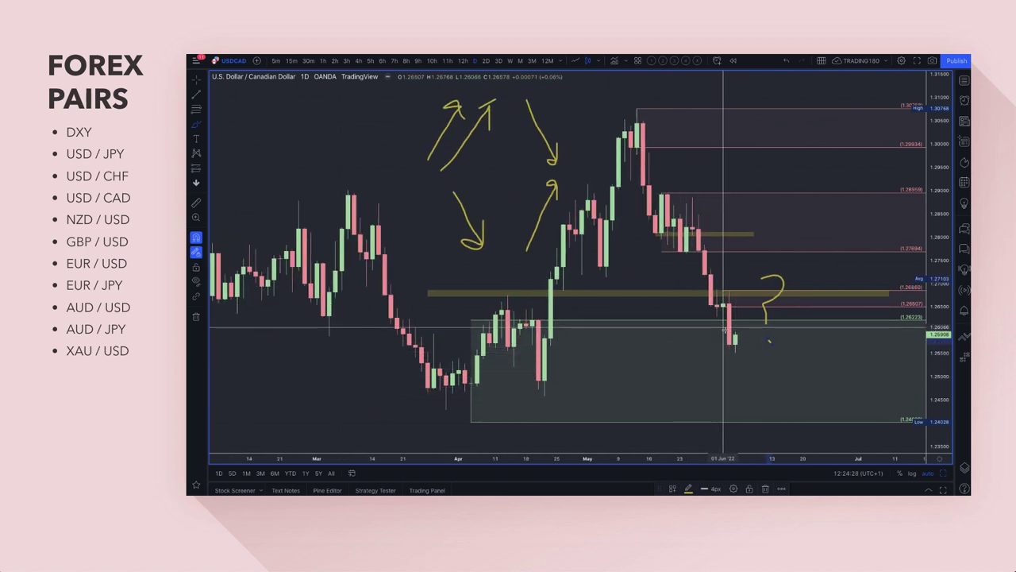
- Circle the latest candles and sketch a rise into the 1.26860 zone, then mark that zone and the 1.27694 zone with circles and falling arrows
mouse_move(732, 322)
mouse_down()
mouse_move(738, 363)
mouse_move(764, 279)
mouse_up()
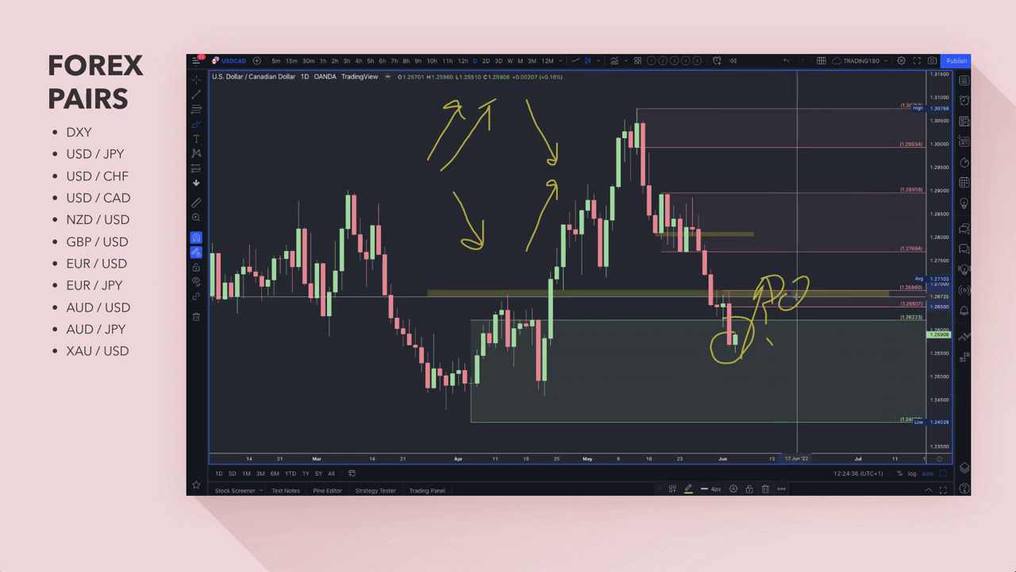
drag(786, 285, 818, 341)
scroll(785, 292, up, 5)
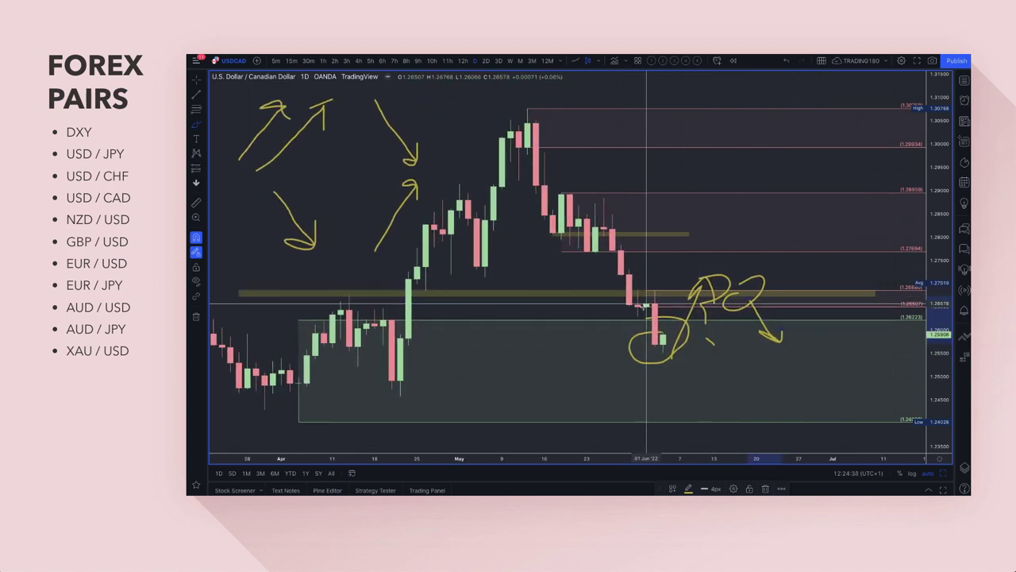
mouse_move(684, 233)
mouse_down()
mouse_move(723, 266)
mouse_move(708, 268)
mouse_up()
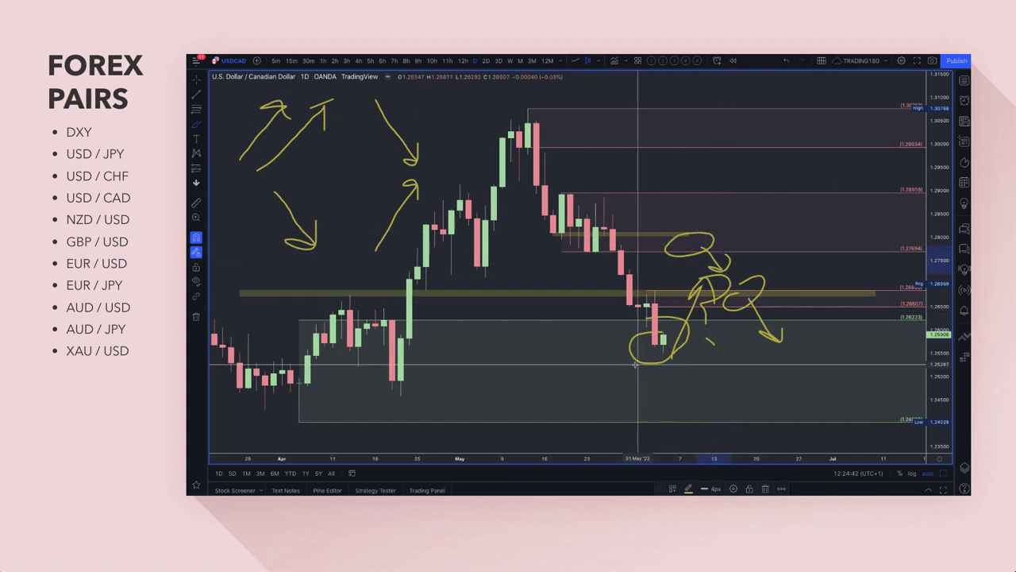
- Draw a highlighted rectangle at the late March USD/CAD lows, from about 1.2429 to 1.2458, spanning 22 Mar to 08 Jul '22
scroll(640, 350, left, 5)
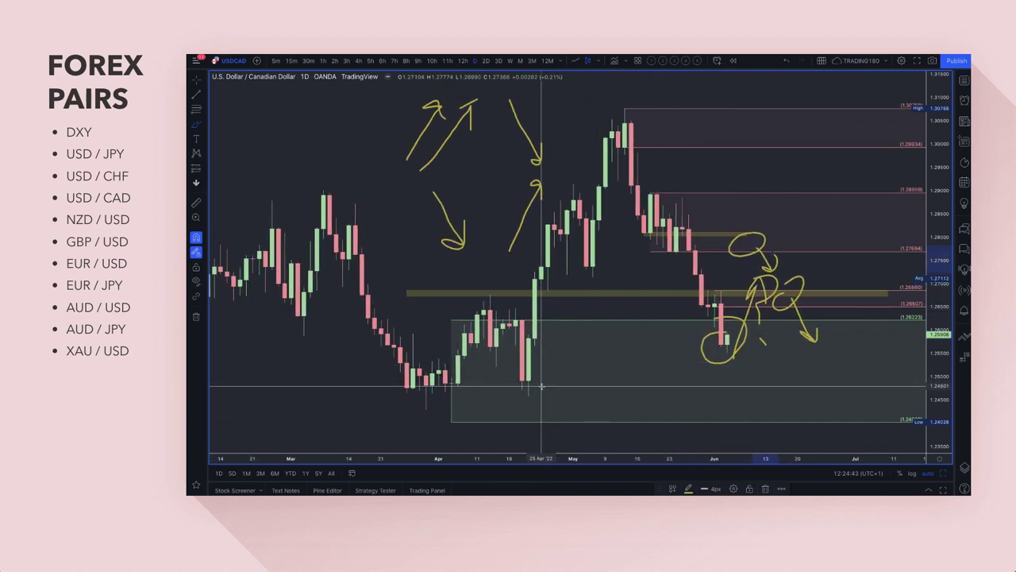
click(205, 125)
click(231, 157)
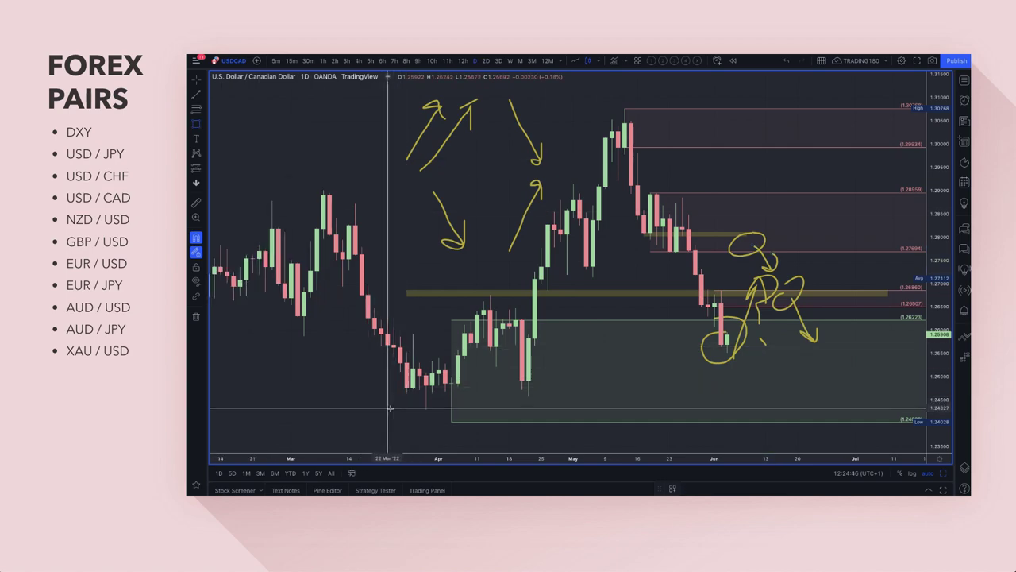
mouse_move(387, 410)
mouse_down()
mouse_move(710, 381)
mouse_move(888, 394)
mouse_up()
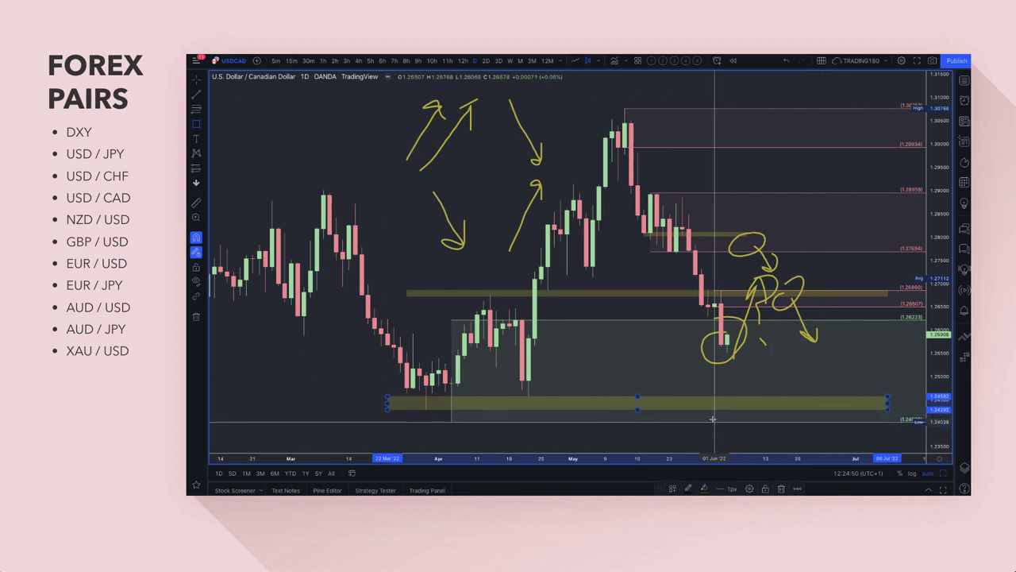
- Brush a projected price path from the latest USD/CAD candles toward the highlighted zone at the late March lows
click(204, 125)
click(238, 190)
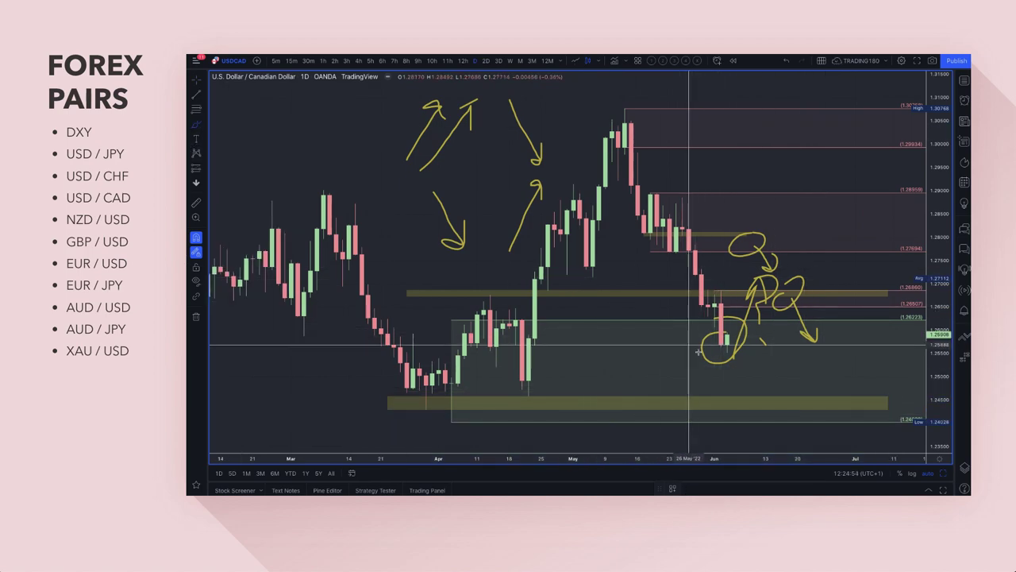
mouse_move(722, 356)
mouse_down()
mouse_move(743, 405)
mouse_move(782, 374)
mouse_move(811, 384)
mouse_up()
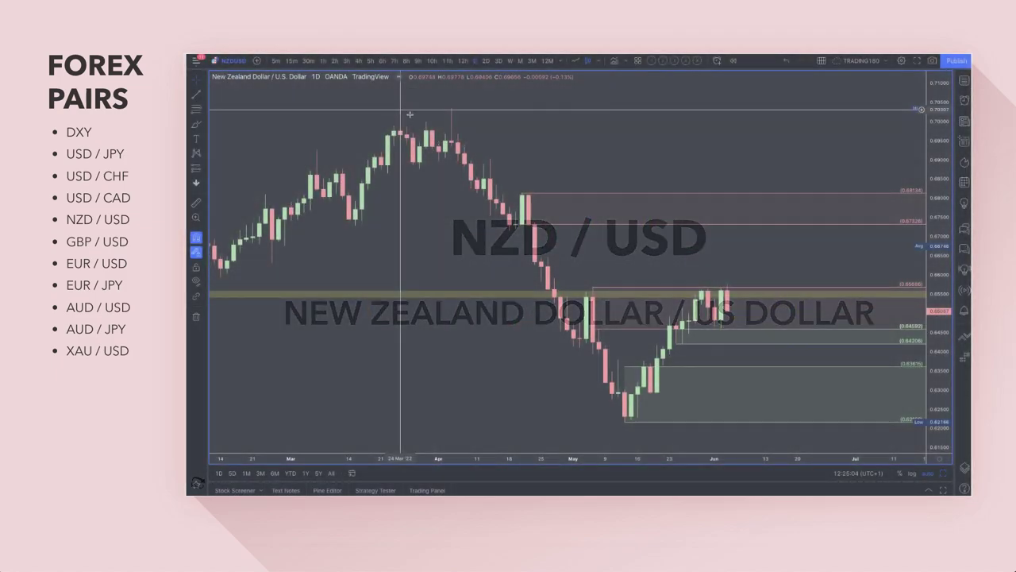
- On NZD/USD, brush a fall into the 0.64592 demand zone with a rising arrow, and a rise to the circled 0.67326 supply zone with a falling arrow
scroll(619, 342, down, 3)
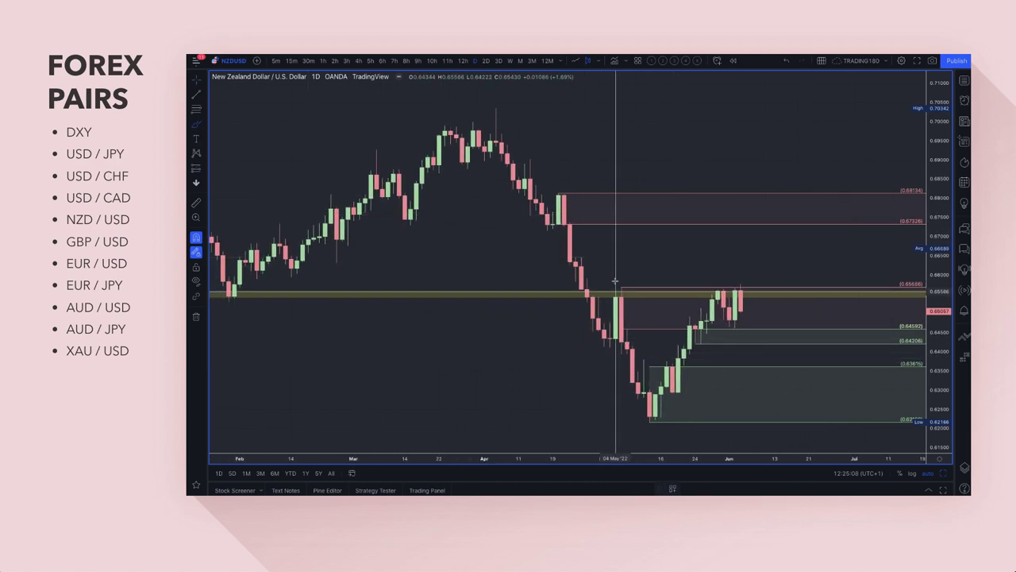
scroll(616, 285, up, 5)
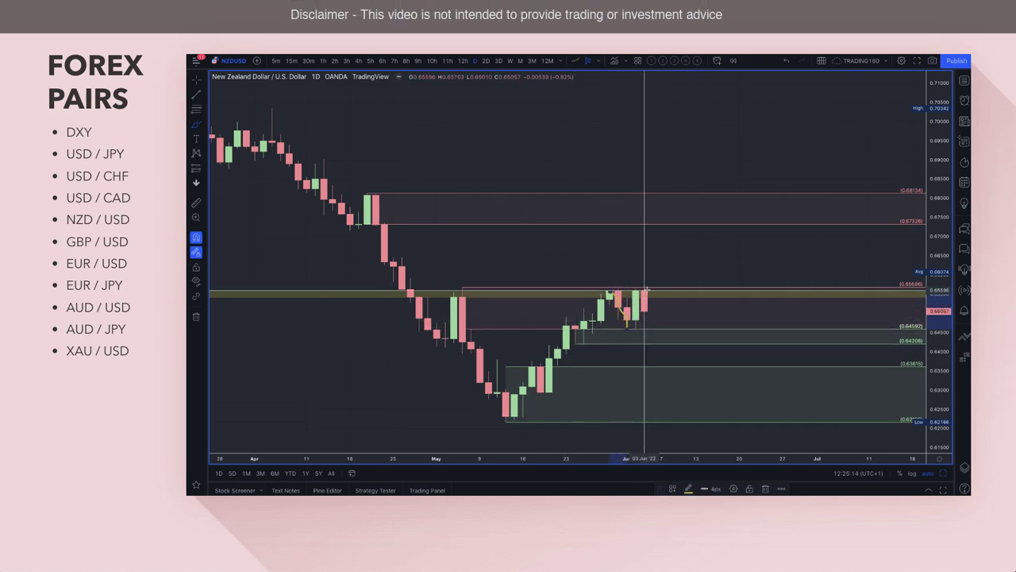
drag(645, 288, 662, 319)
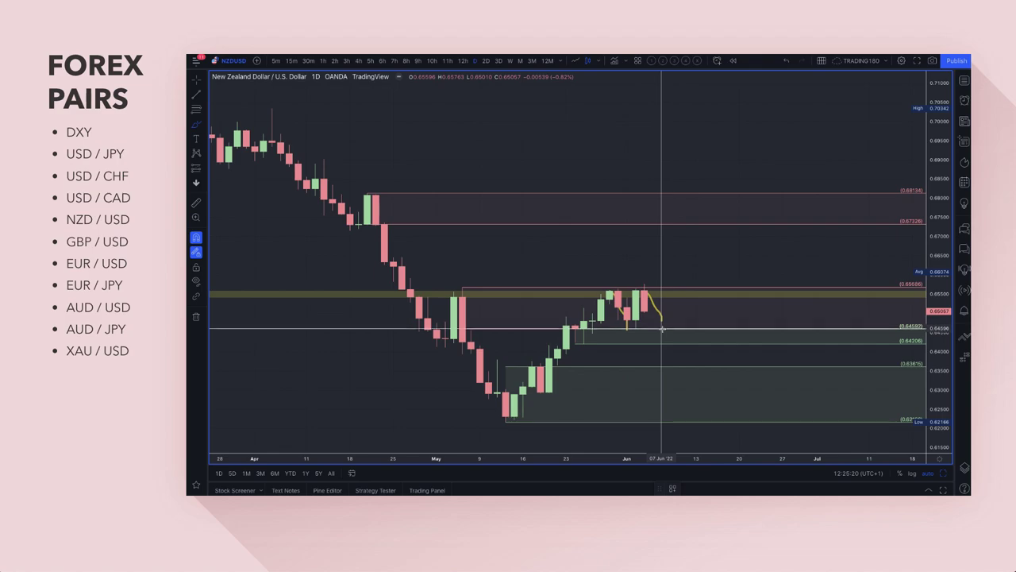
mouse_move(661, 328)
mouse_down()
mouse_move(665, 352)
mouse_move(659, 333)
mouse_move(713, 321)
mouse_up()
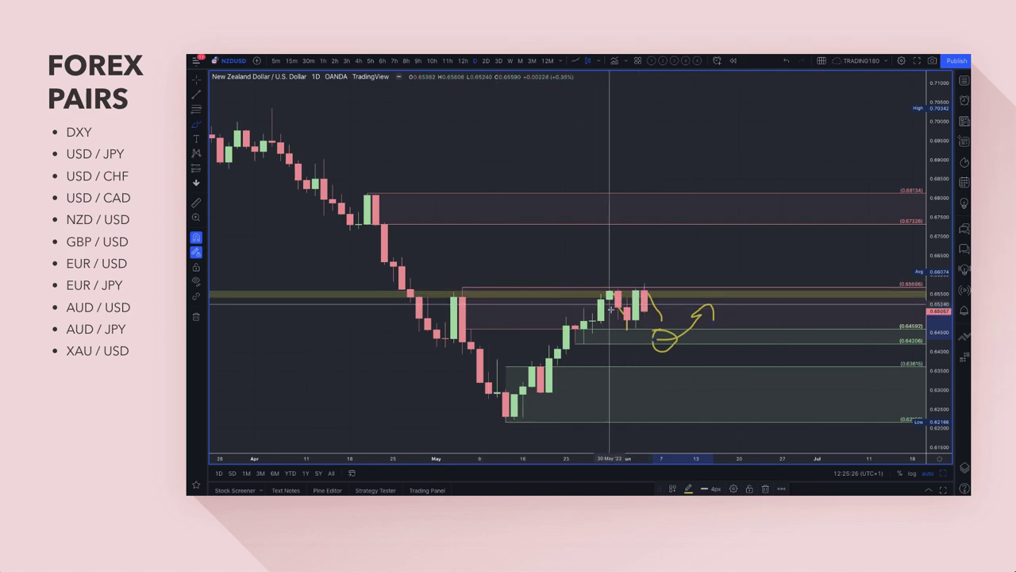
mouse_move(618, 304)
mouse_down()
mouse_move(648, 295)
mouse_move(654, 316)
mouse_move(697, 201)
mouse_move(730, 278)
mouse_move(755, 270)
mouse_up()
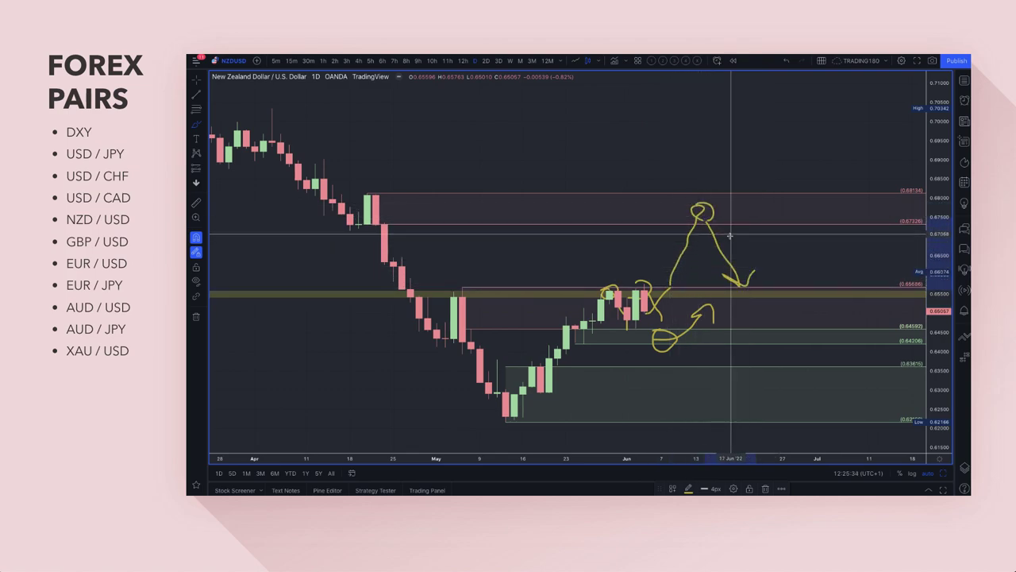
- Circle the lower NZD/USD demand zone beneath 0.63615 and brush a rising arrow out of it
scroll(725, 221, left, 5)
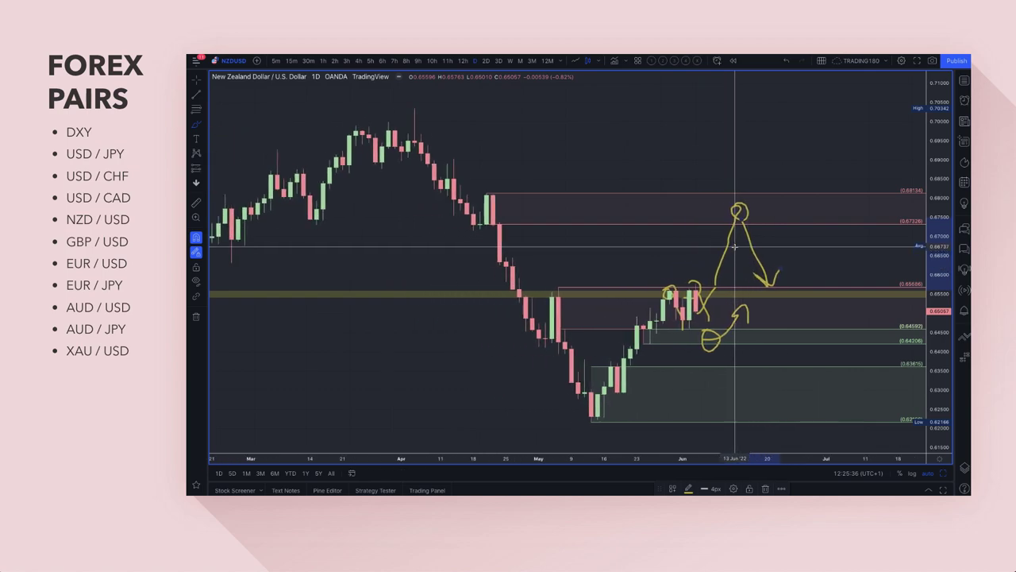
scroll(641, 221, right, 5)
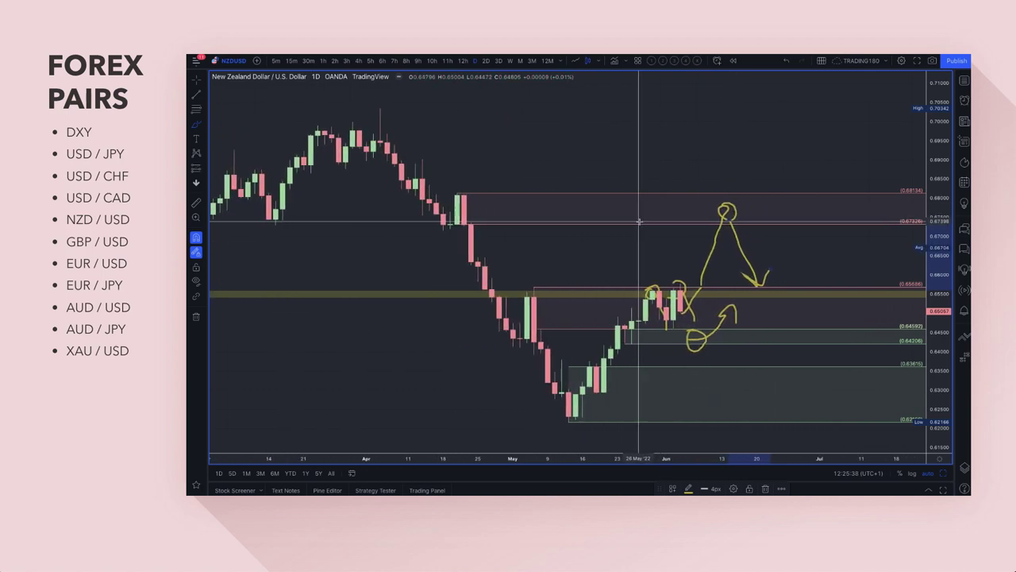
scroll(639, 221, up, 2)
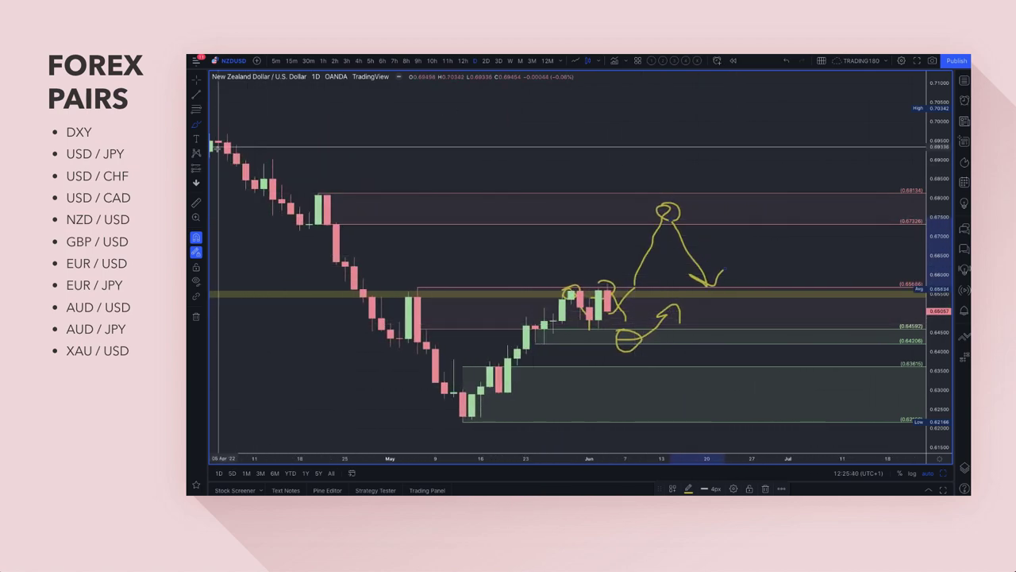
click(193, 125)
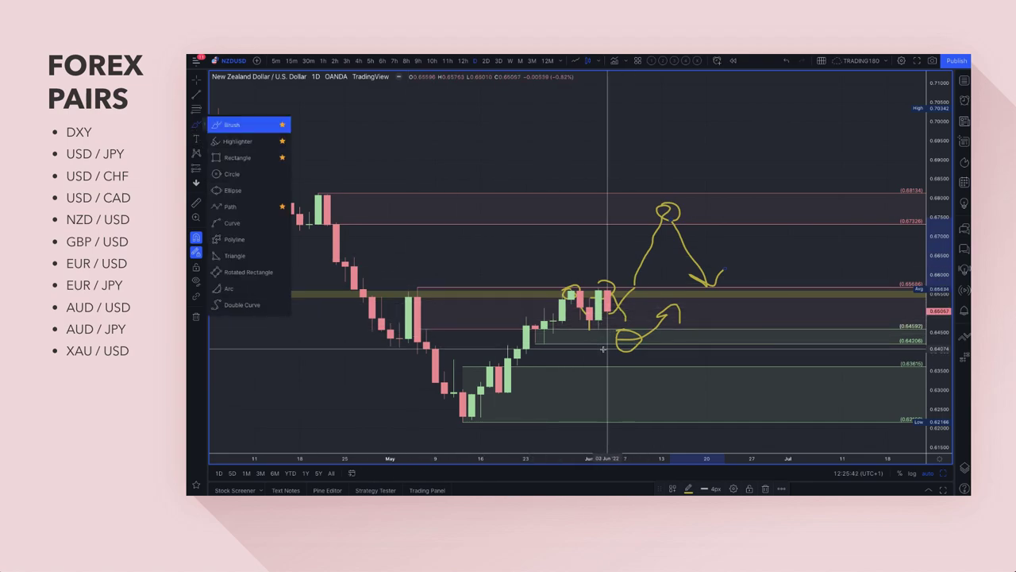
mouse_move(656, 392)
mouse_down()
mouse_move(641, 421)
mouse_move(724, 359)
mouse_move(743, 366)
mouse_up()
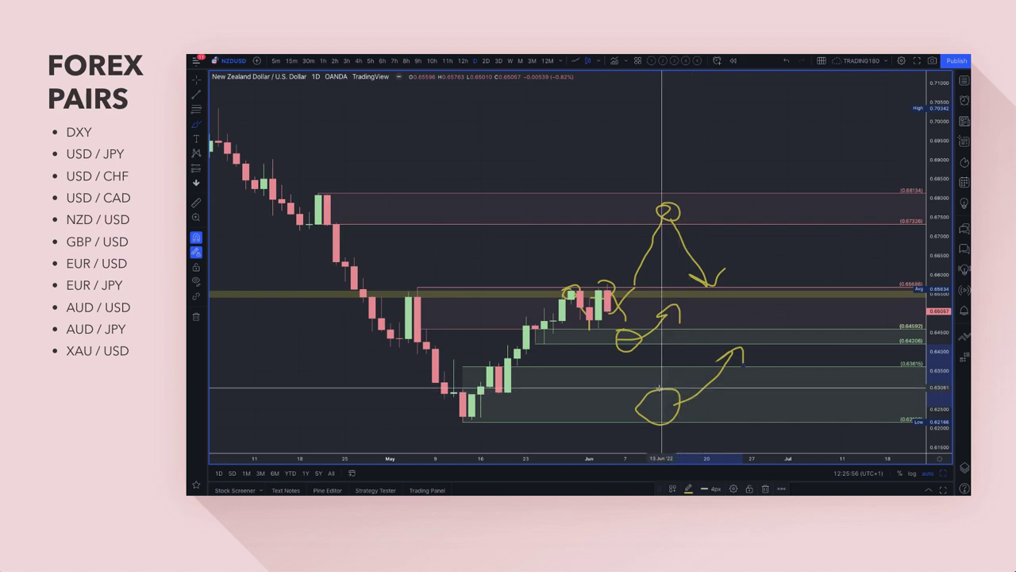
- On GBP/USD, draw a retracement from the 13 May '22 low at 1.21554 to the 27 May '22 high at 1.26670 with the VR TOOL template
scroll(511, 273, down, 2)
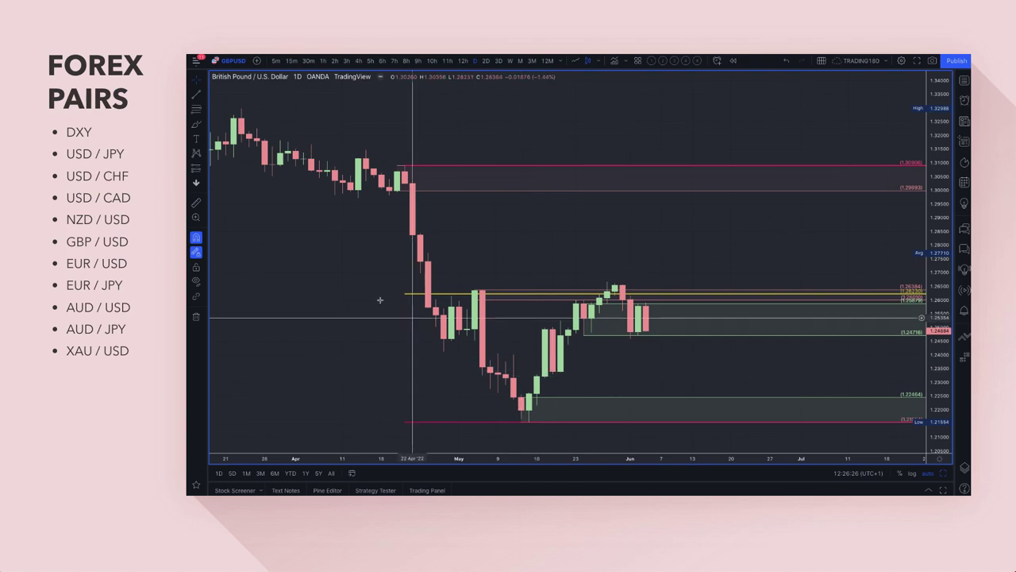
click(194, 111)
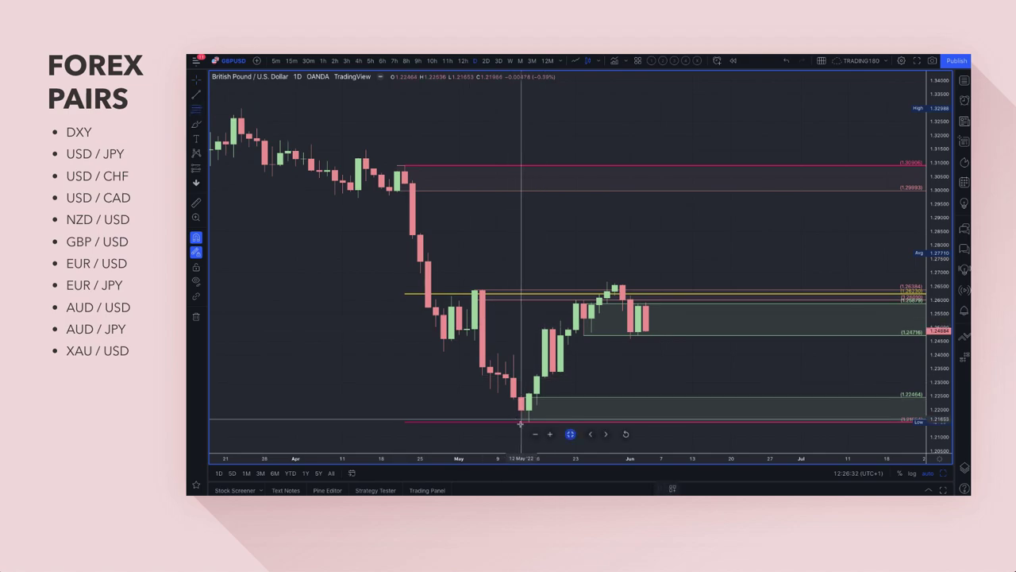
mouse_move(526, 424)
mouse_down()
mouse_move(615, 283)
mouse_move(602, 287)
mouse_move(609, 277)
mouse_up()
click(675, 488)
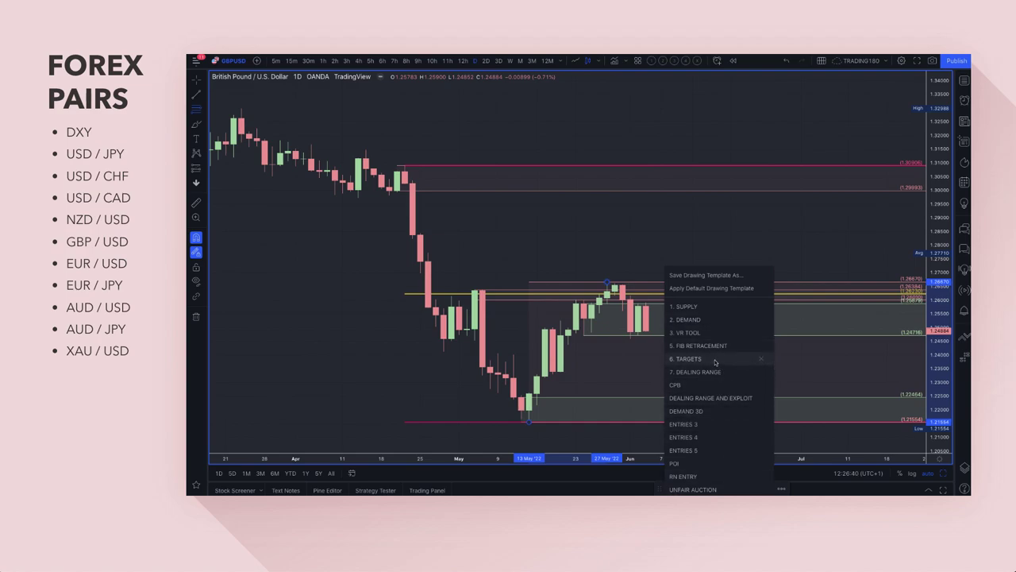
click(711, 334)
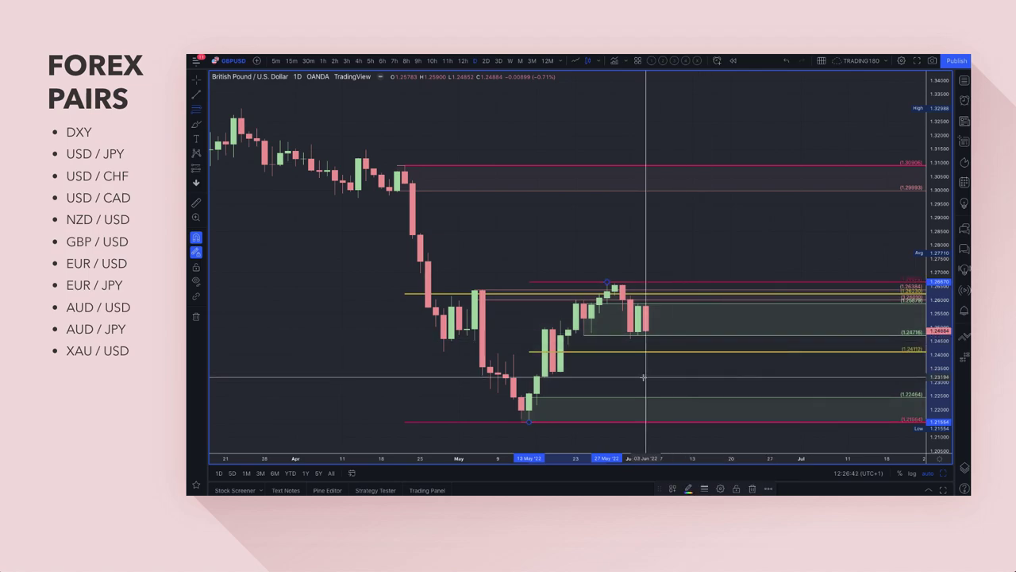
- Brush circles ahead of the latest GBP/USD candles around the 1.24112 line and the demand zone beneath 1.22464
click(226, 156)
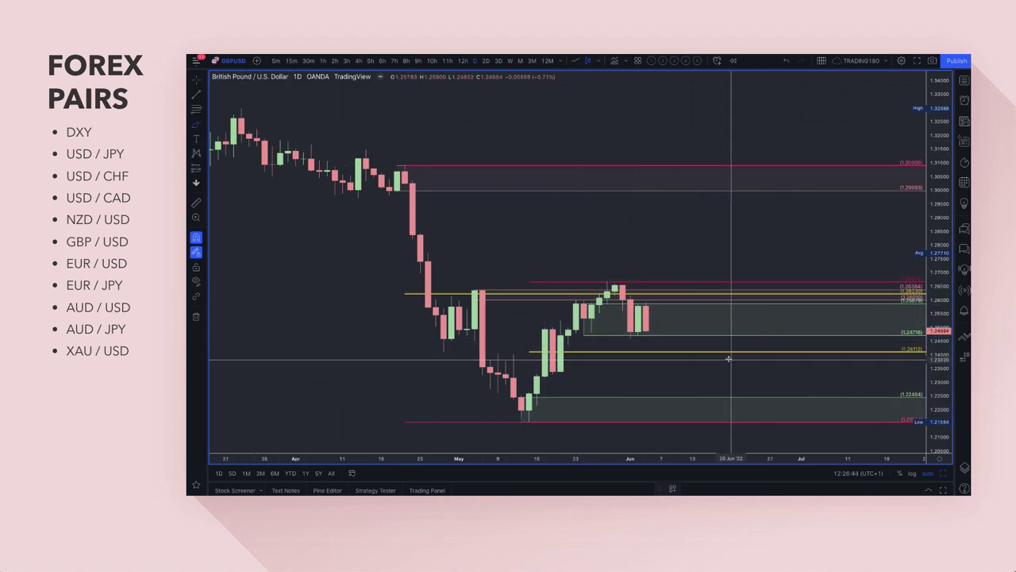
mouse_move(665, 343)
mouse_down()
mouse_move(651, 355)
mouse_move(655, 346)
mouse_up()
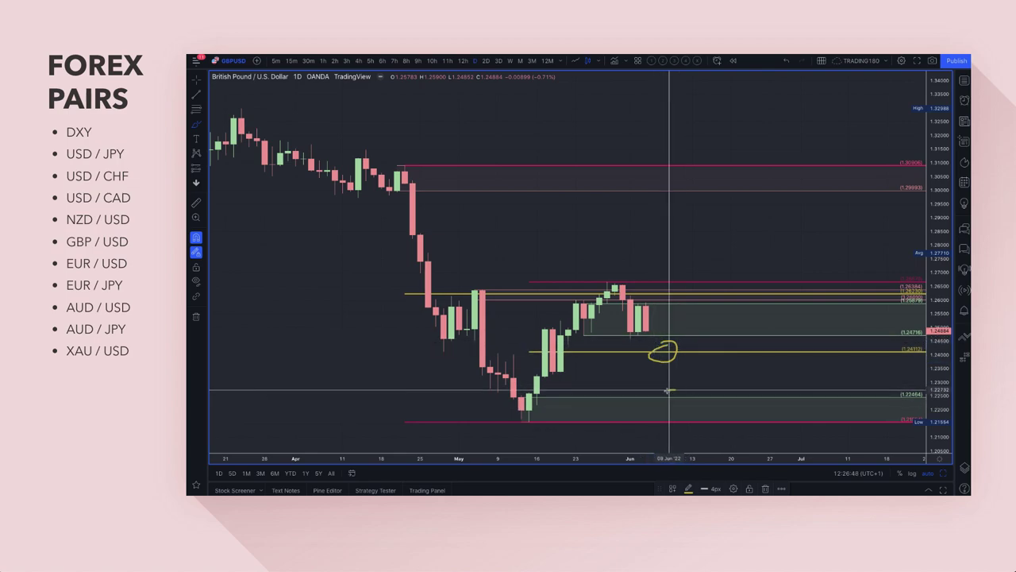
drag(669, 390, 681, 392)
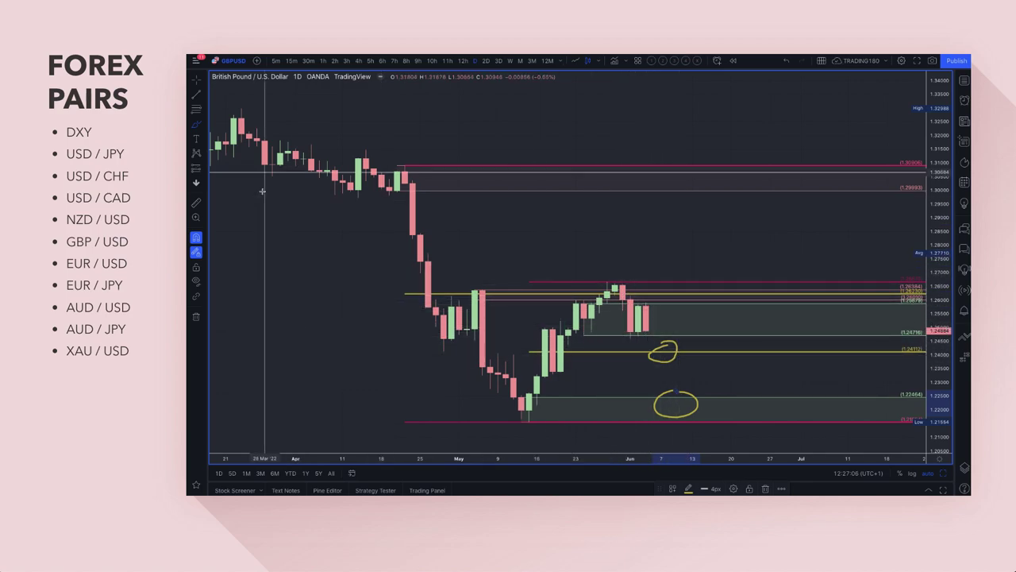
- Measure the drop from the 27 May high to the 01 Jun low and brush a falling arrow through the 1.24112 circle to the lower demand zone
shift+click(608, 281)
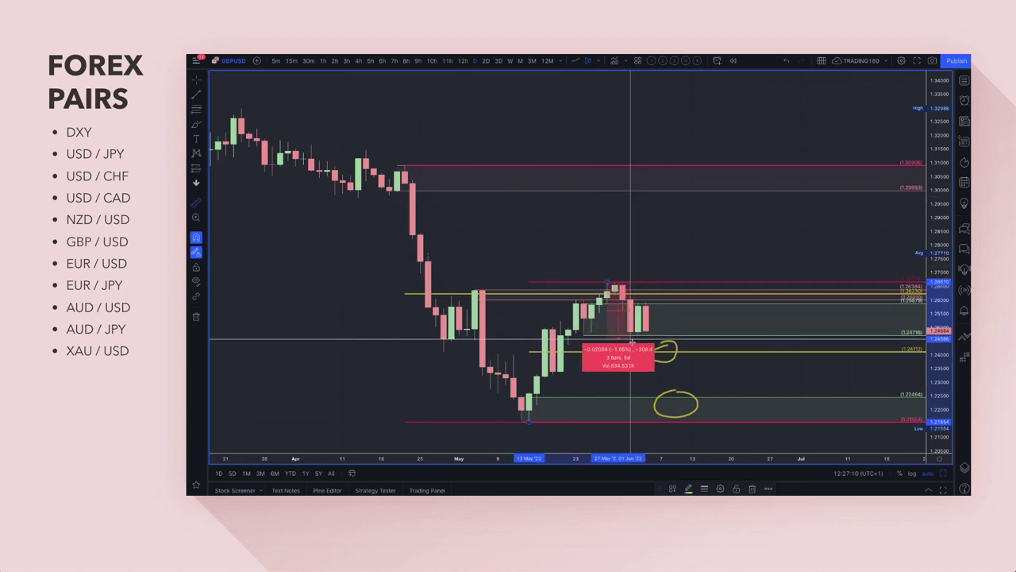
click(631, 339)
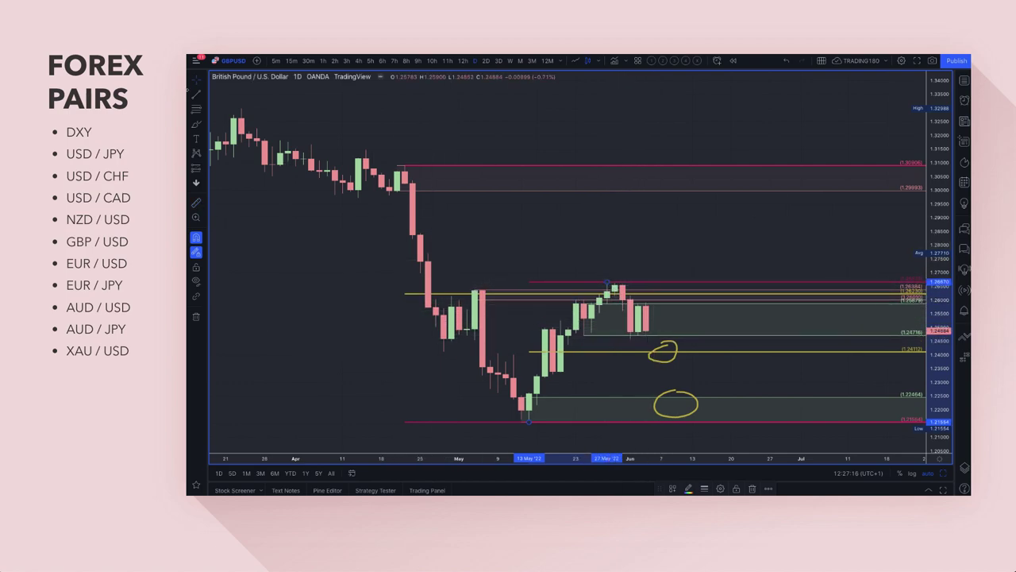
click(195, 126)
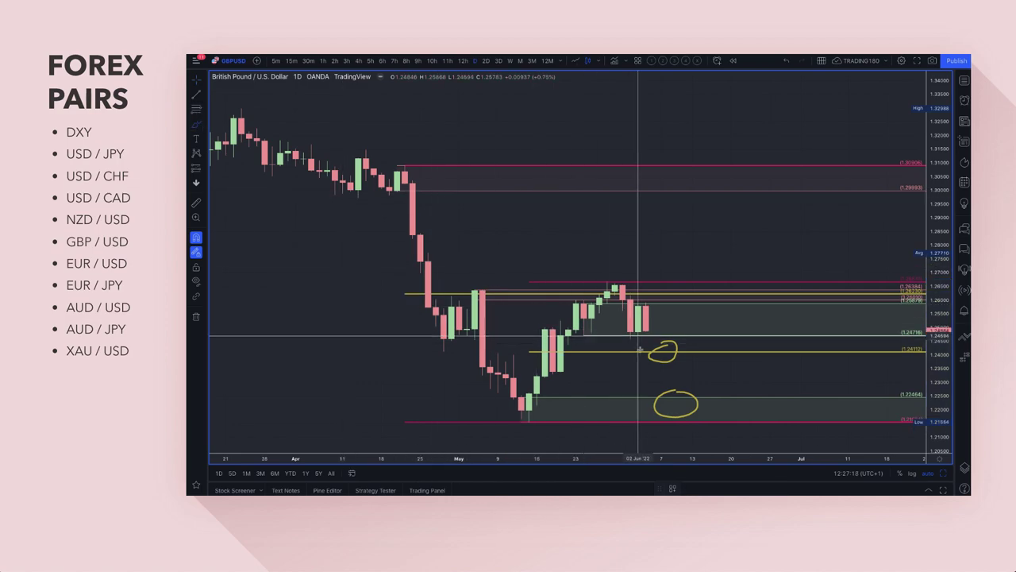
mouse_move(654, 334)
mouse_down()
mouse_move(696, 395)
mouse_move(706, 385)
mouse_up()
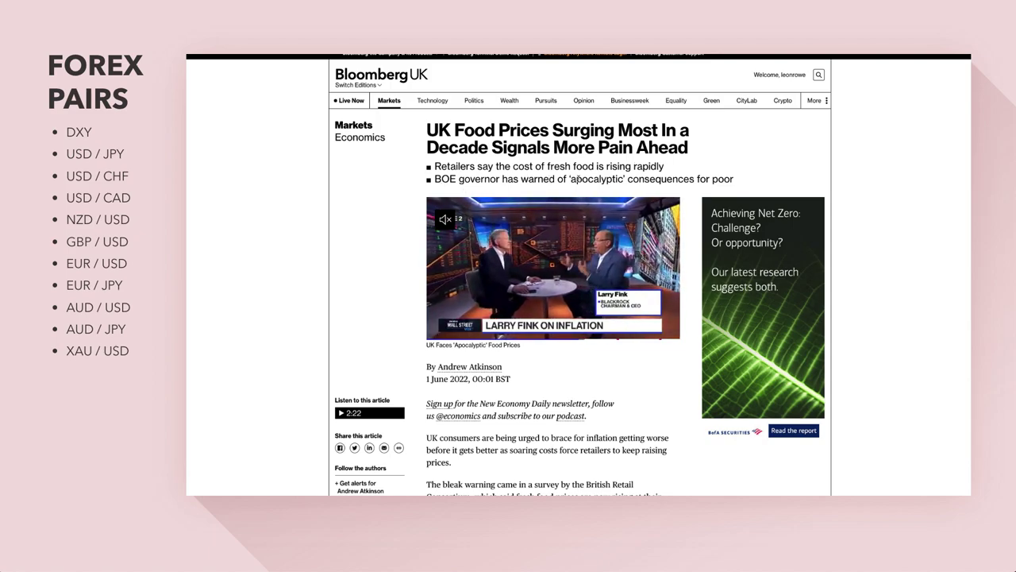
- Highlight the "apocalyptic" consequences for poor warning and the two opening paragraphs in the Bloomberg article on UK food prices
double_click(577, 180)
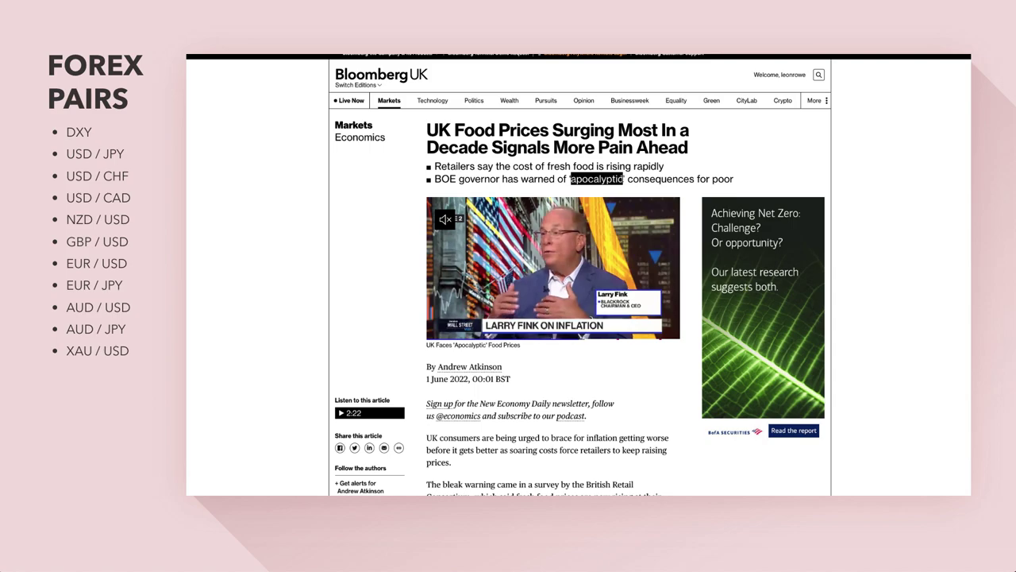
drag(633, 180, 734, 180)
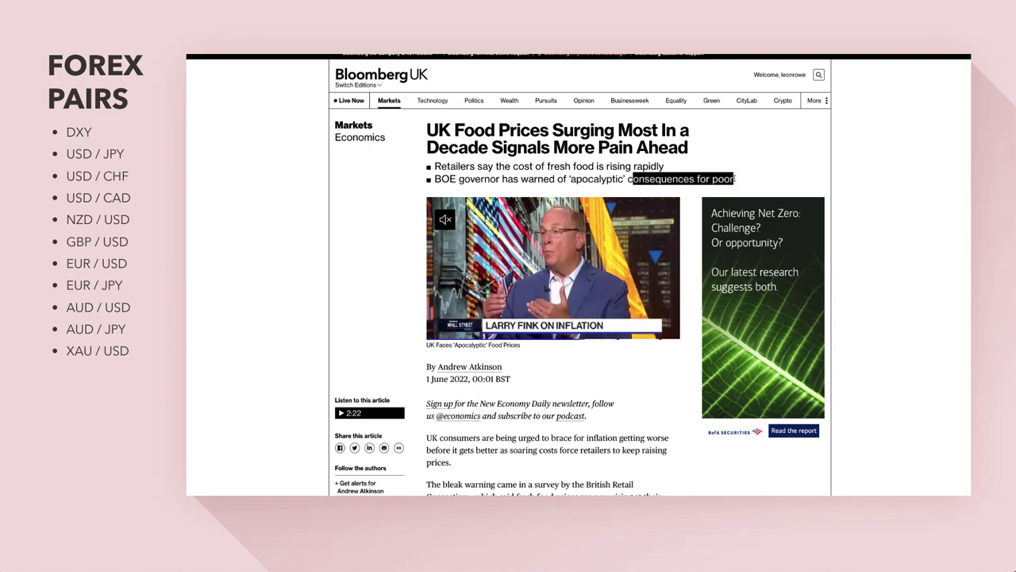
scroll(579, 373, down, 1)
scroll(580, 373, down, 3)
drag(438, 316, 656, 387)
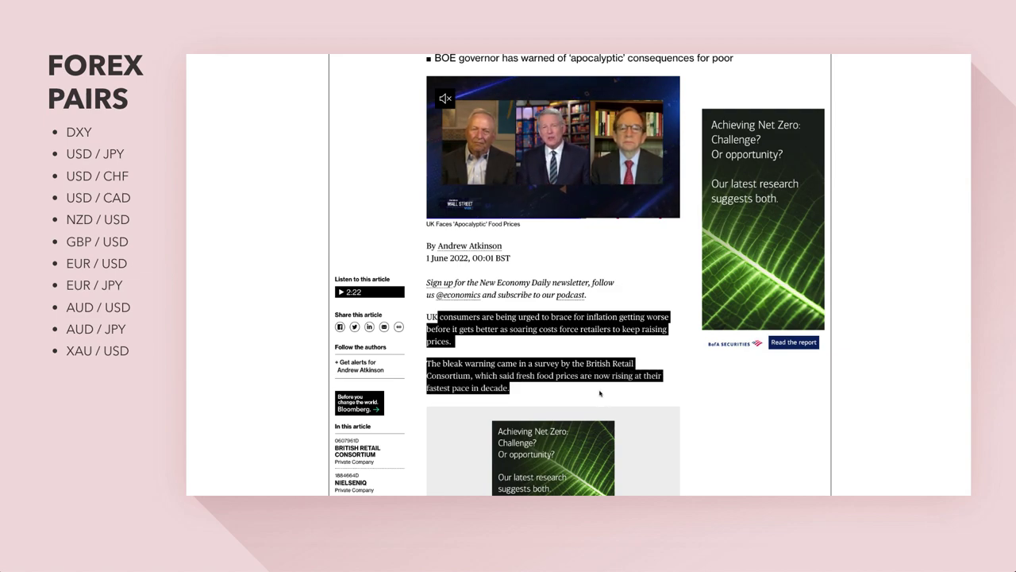
scroll(539, 327, up, 2)
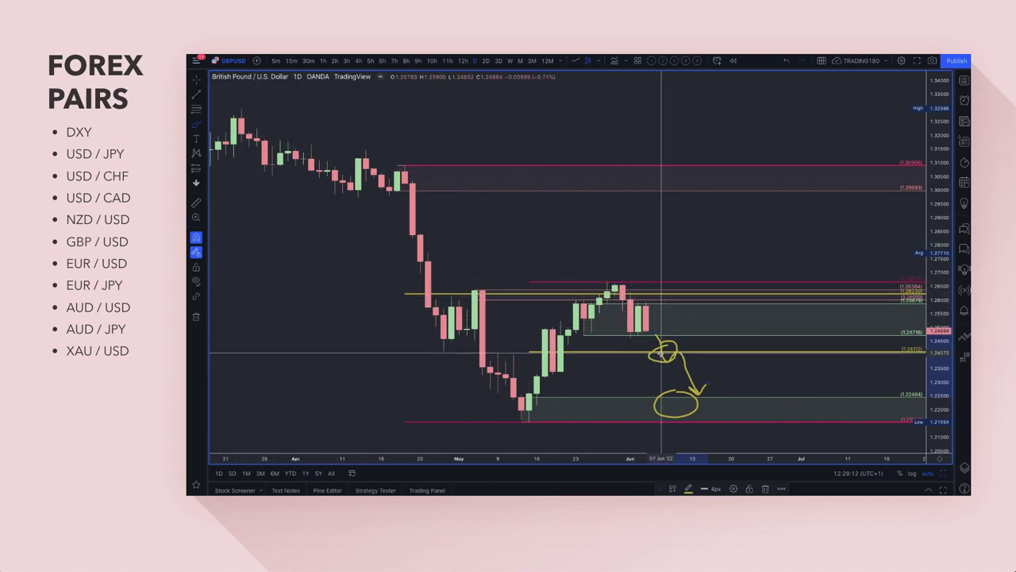
- Redefine the upper GBP/USD demand zone on the 18 May '22 candle, spanning 1.24930 to 1.23300
click(198, 124)
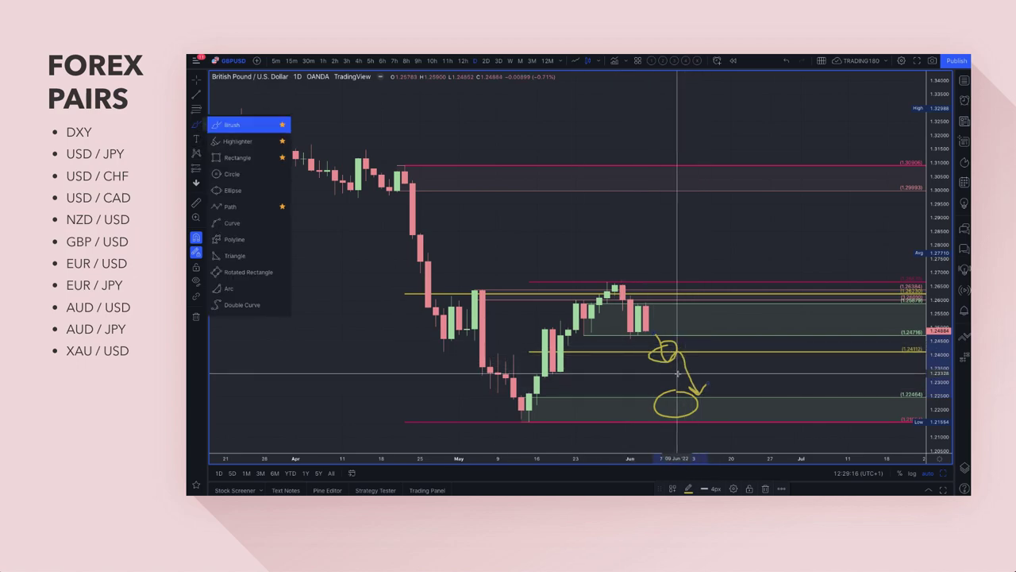
click(592, 286)
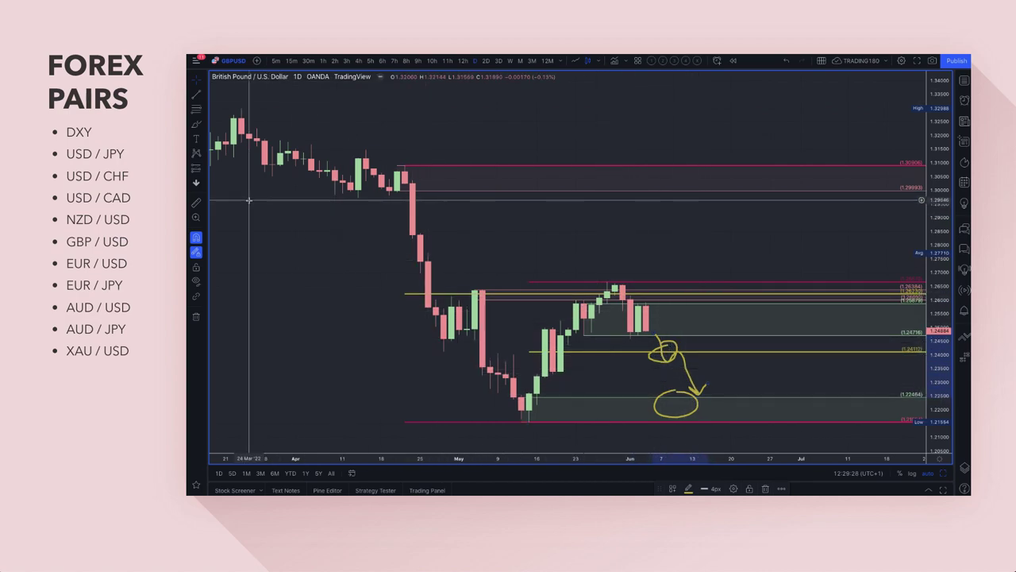
right_click(596, 340)
click(583, 338)
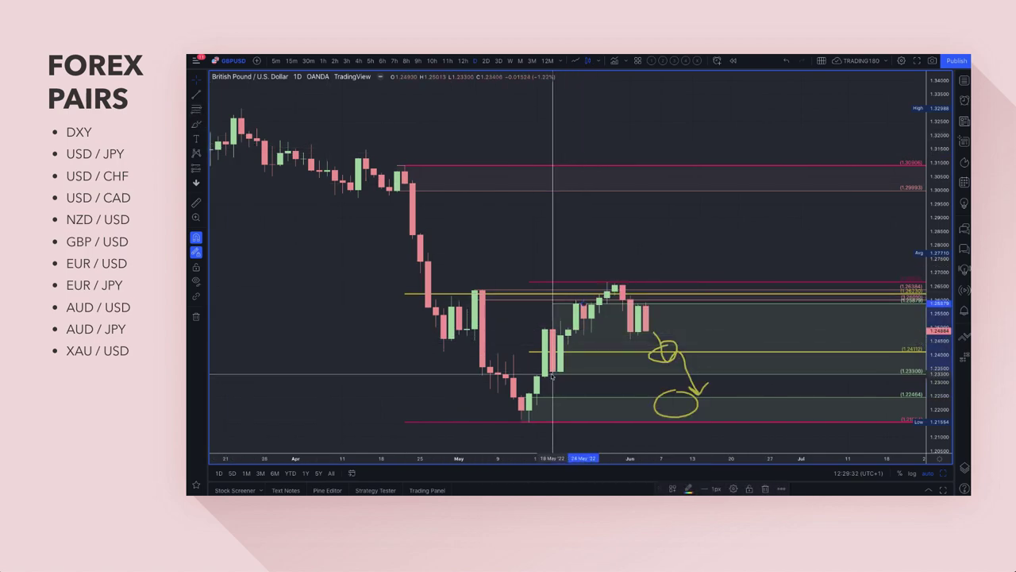
mouse_move(588, 305)
mouse_down()
mouse_move(563, 335)
mouse_move(554, 331)
mouse_up()
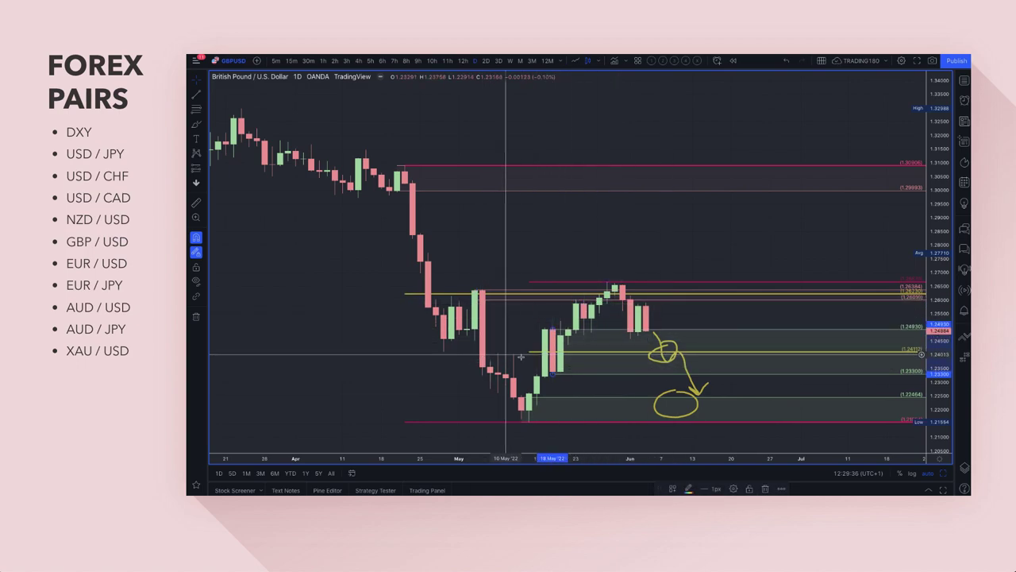
- Draw a thin highlighted rectangle around the 1.24112 level on GBP/USD, spanning 26 Apr to 14 Jul '22
click(202, 126)
click(236, 173)
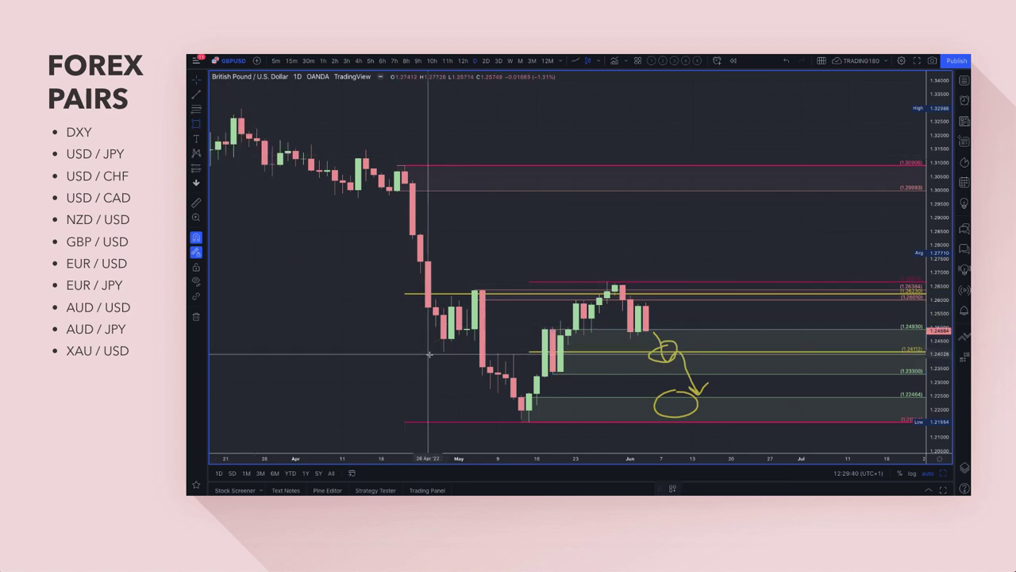
mouse_move(429, 350)
mouse_down()
mouse_move(476, 341)
mouse_move(704, 362)
mouse_move(872, 359)
mouse_up()
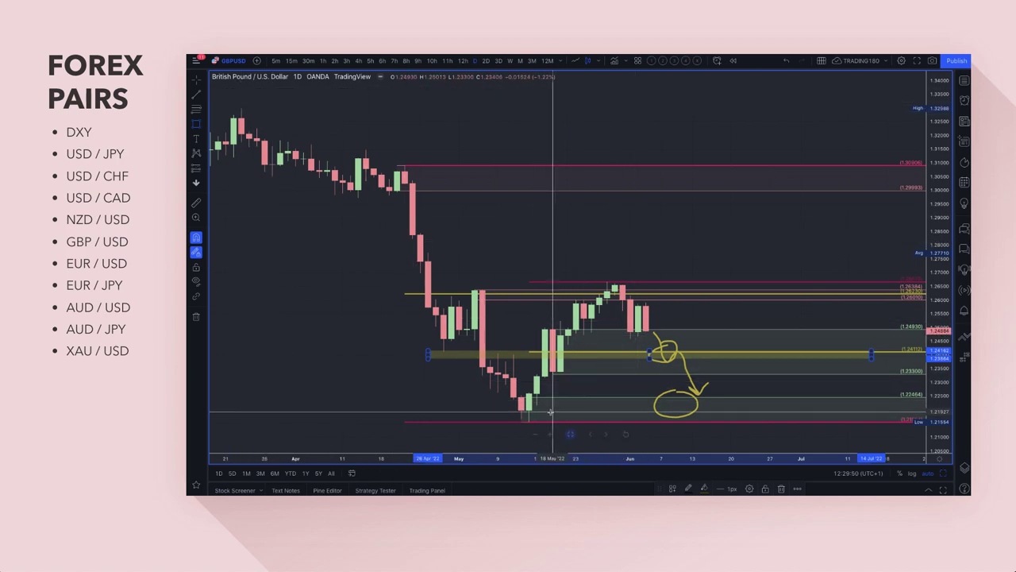
- Brush a rising price path from the highlighted 1.24112 area, beside the latest GBP/USD candles
click(205, 126)
click(231, 125)
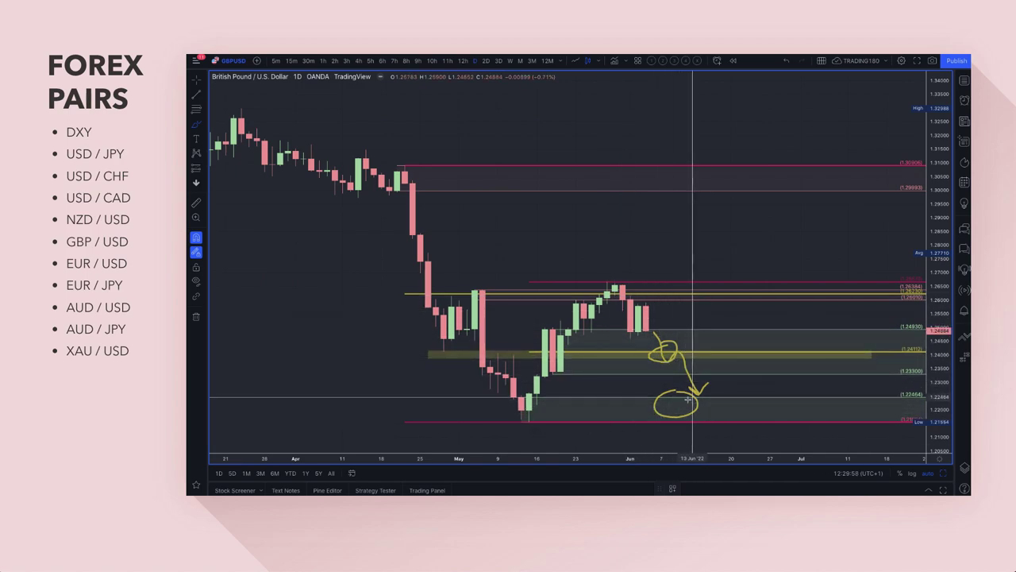
mouse_move(684, 354)
mouse_down()
mouse_move(721, 299)
mouse_move(723, 312)
mouse_up()
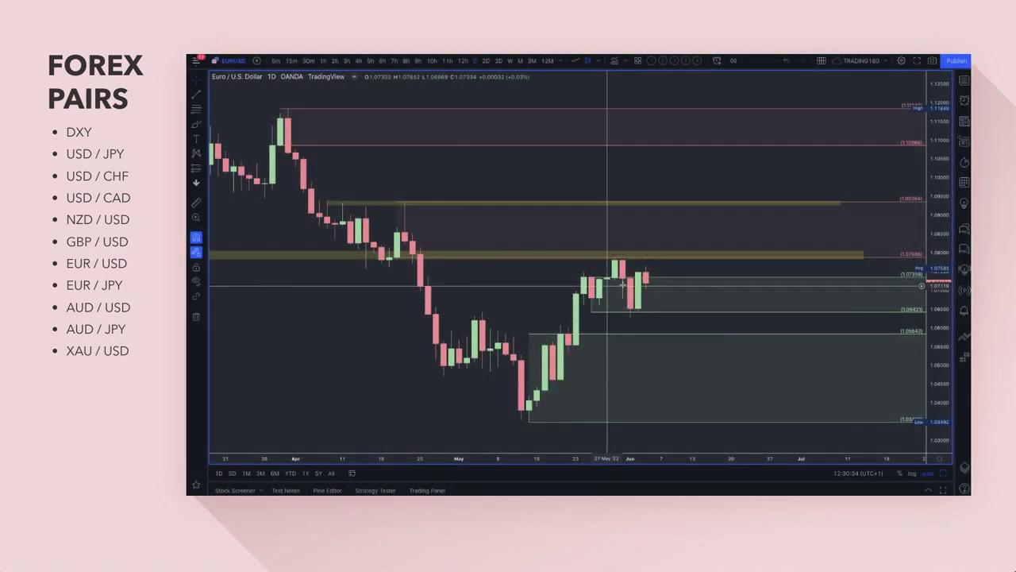
- Brush two rising EUR/USD price paths from the latest candle through the 1.07886 level towards 1.09364
right_click(671, 307)
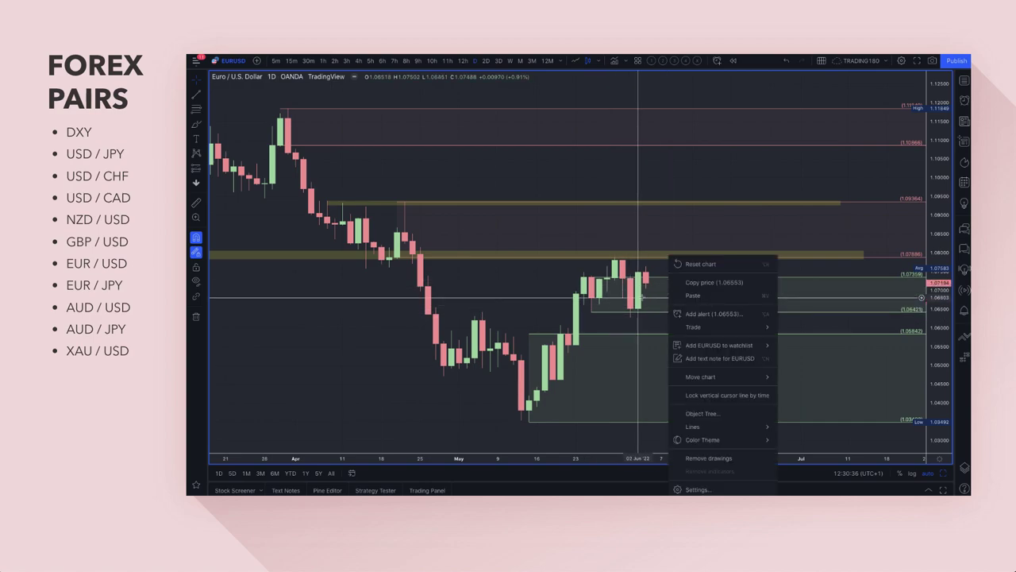
click(654, 280)
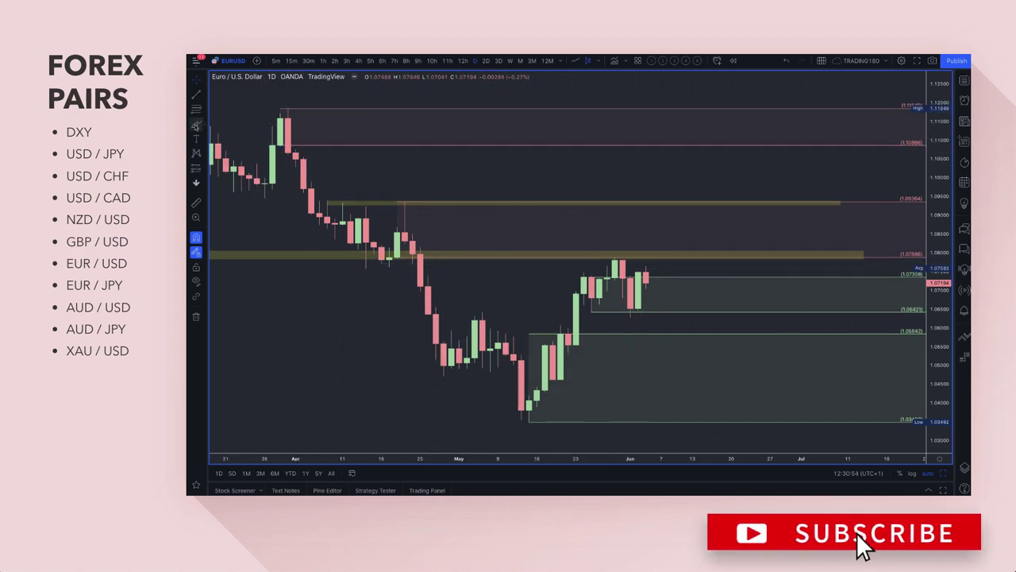
click(196, 125)
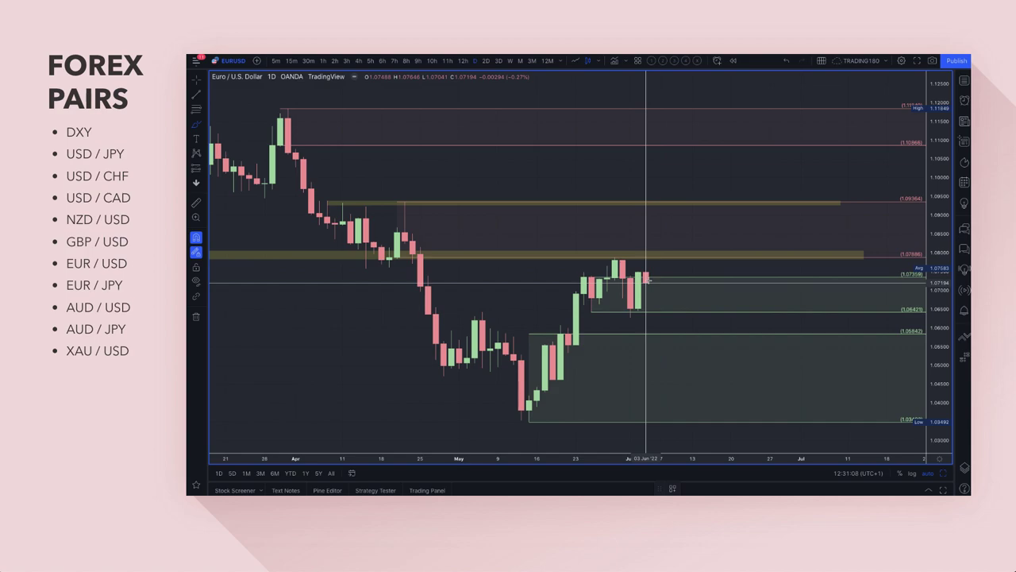
mouse_move(648, 278)
mouse_down()
mouse_move(675, 235)
mouse_move(685, 263)
mouse_move(717, 219)
mouse_move(721, 232)
mouse_up()
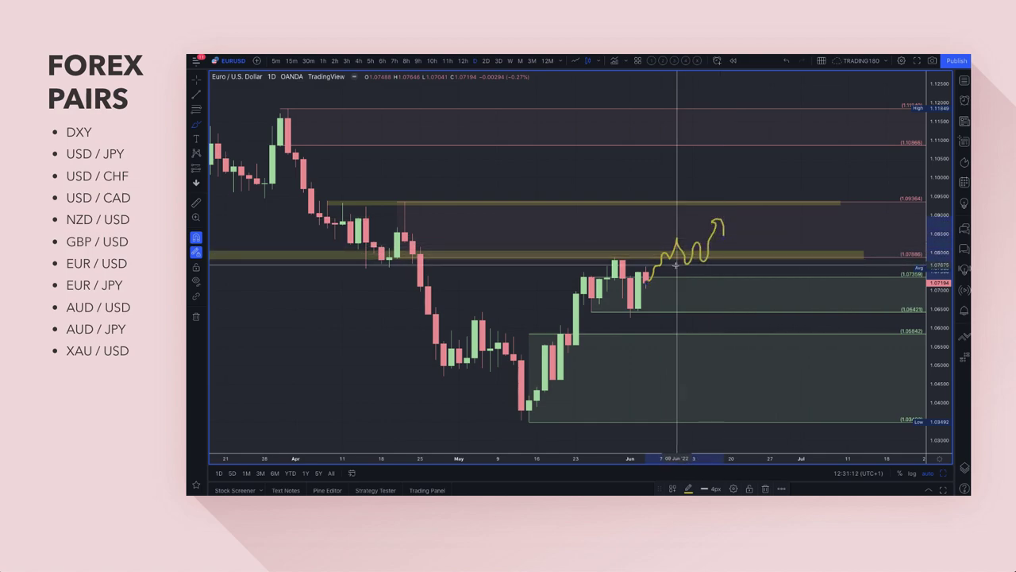
drag(648, 277, 675, 229)
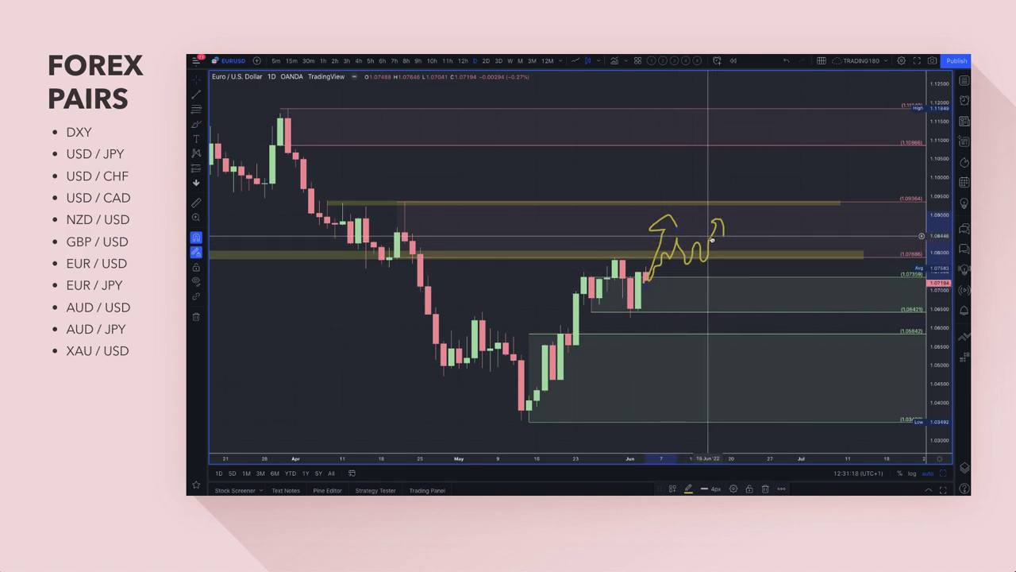
drag(655, 230, 663, 235)
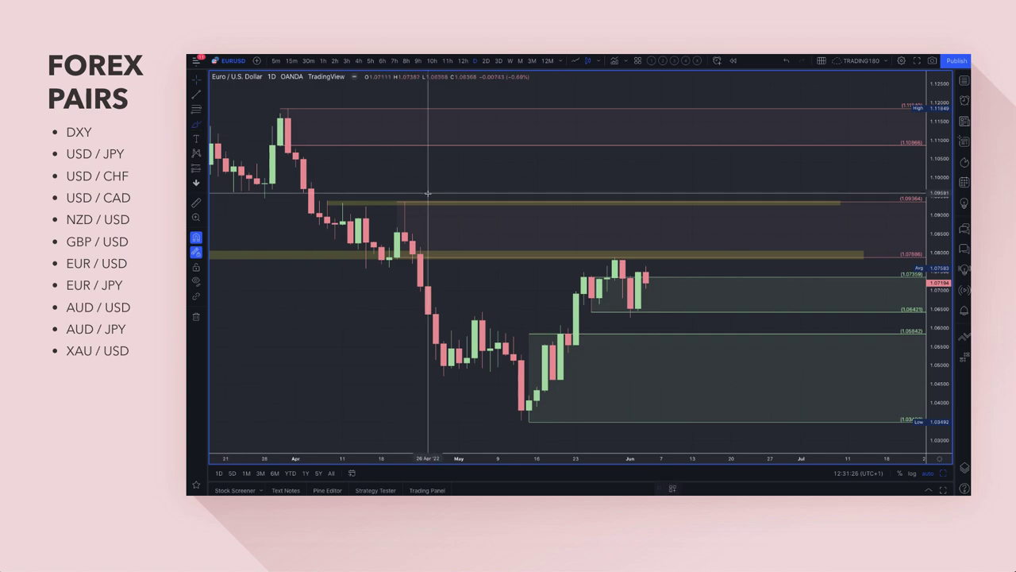
- Brush a circle inside the EUR/USD supply zone above 1.07886 and mark its upper edge near 1.09364 with a line and loop
drag(667, 223, 697, 216)
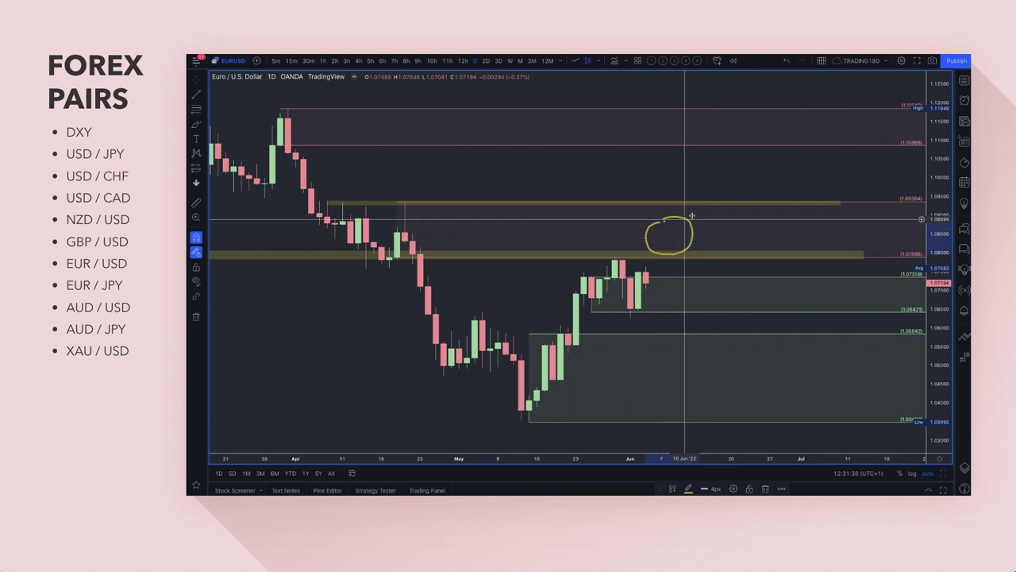
click(195, 125)
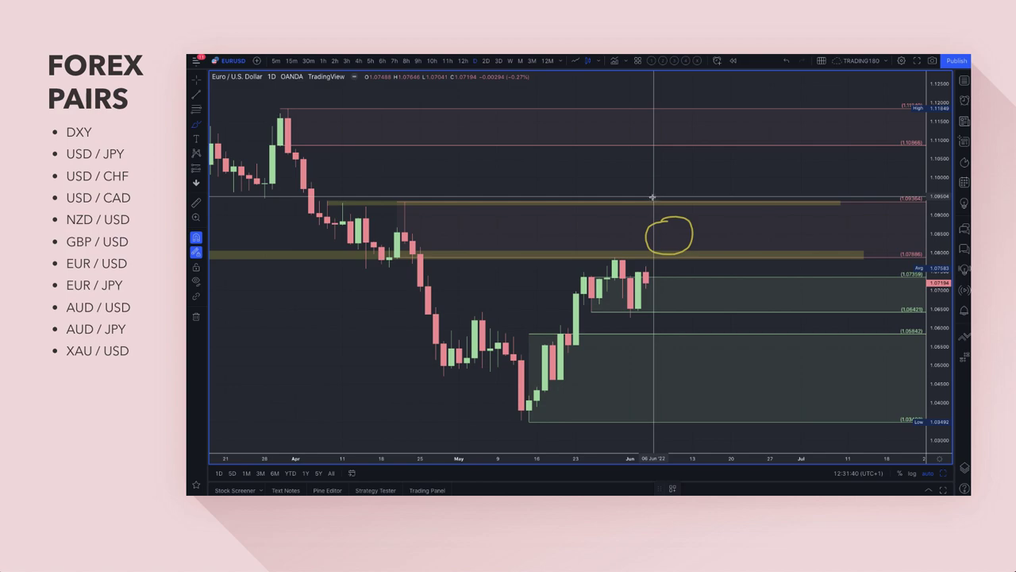
mouse_move(642, 209)
mouse_down()
mouse_move(705, 212)
mouse_move(669, 199)
mouse_move(680, 211)
mouse_up()
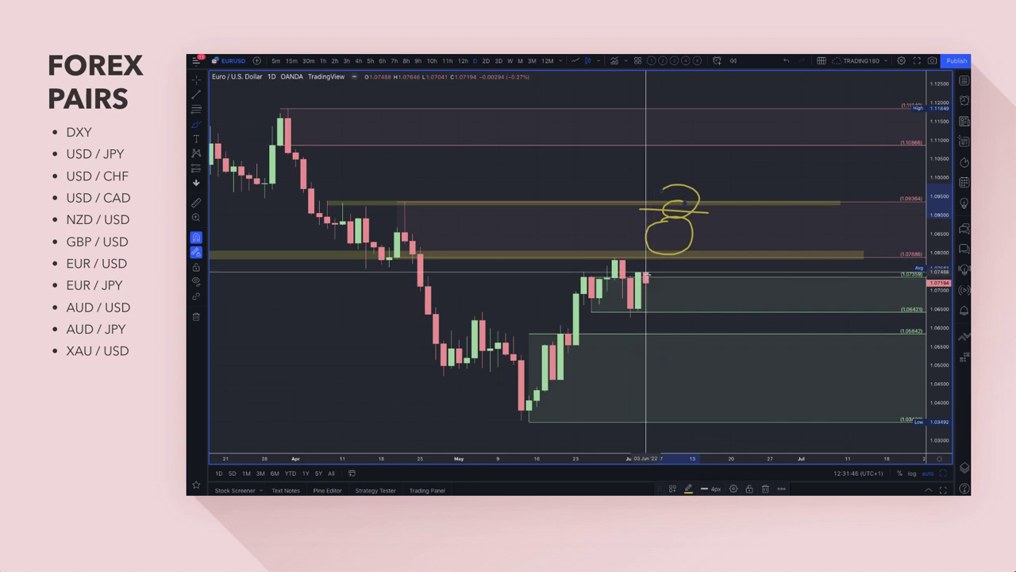
- Sketch EUR/USD scenarios: a rise into the circled supply area with a falling arrow, and a drop to a circled 1.05842 level with a rebound
mouse_move(647, 276)
mouse_down()
mouse_move(672, 254)
mouse_move(674, 223)
mouse_move(670, 267)
mouse_up()
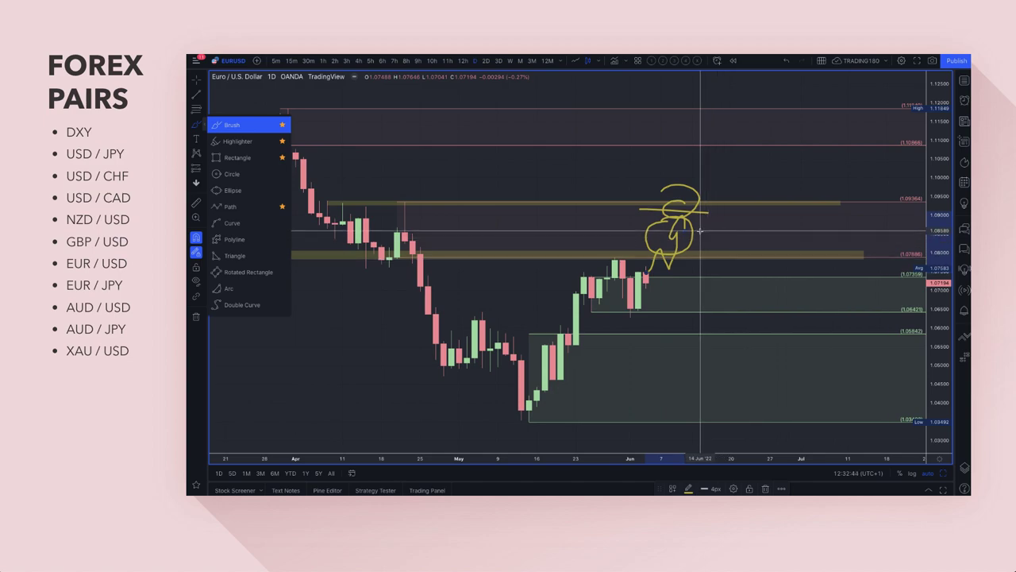
mouse_move(700, 232)
mouse_down()
mouse_move(758, 333)
mouse_move(763, 300)
mouse_up()
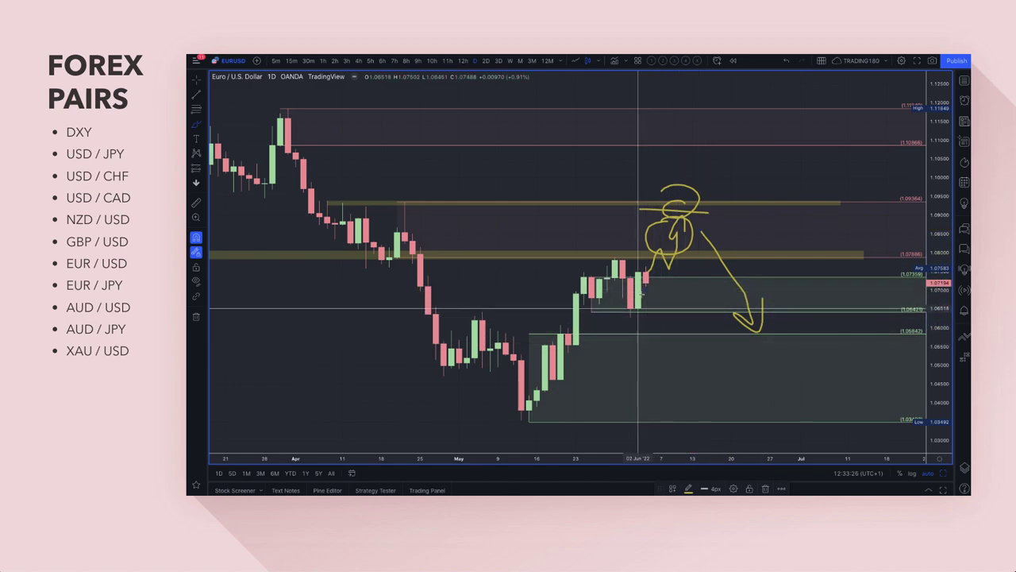
mouse_move(642, 291)
mouse_down()
mouse_move(618, 316)
mouse_move(655, 289)
mouse_move(669, 342)
mouse_move(710, 293)
mouse_move(722, 301)
mouse_up()
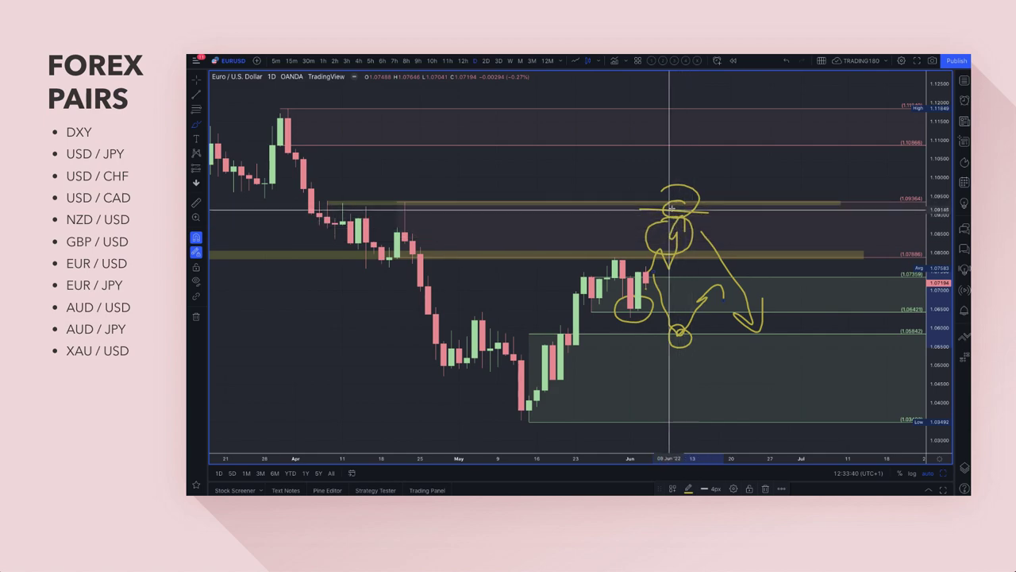
- Open the AUD/USD chart, circle the latest high at the 0.72664 level and brush a falling arrow towards the highlighted level near 0.70500
scroll(687, 230, down, 4)
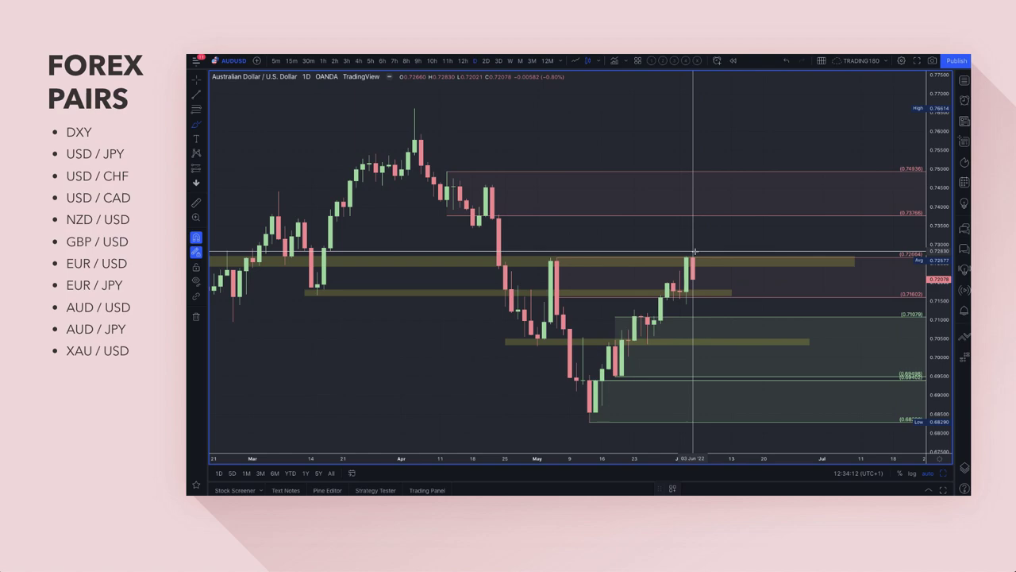
mouse_move(695, 251)
mouse_down()
mouse_move(675, 263)
mouse_move(699, 259)
mouse_move(713, 332)
mouse_move(723, 312)
mouse_move(715, 333)
mouse_up()
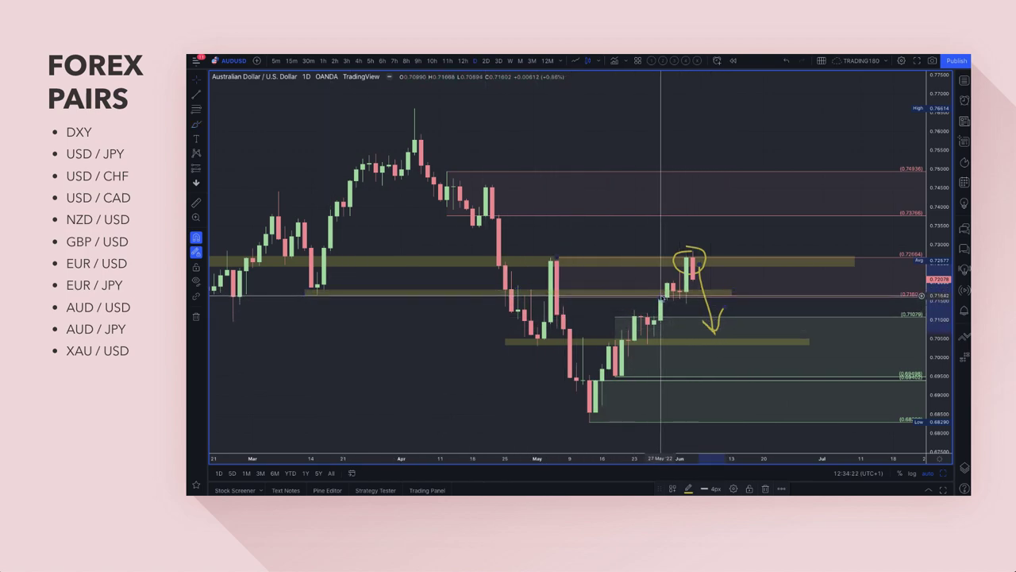
- Raise the early-May AUD/USD supply zone's lower edge to 0.72282 and add a demand zone spanning 0.71769 to 0.71410 using the DEMAND template
drag(659, 297, 567, 275)
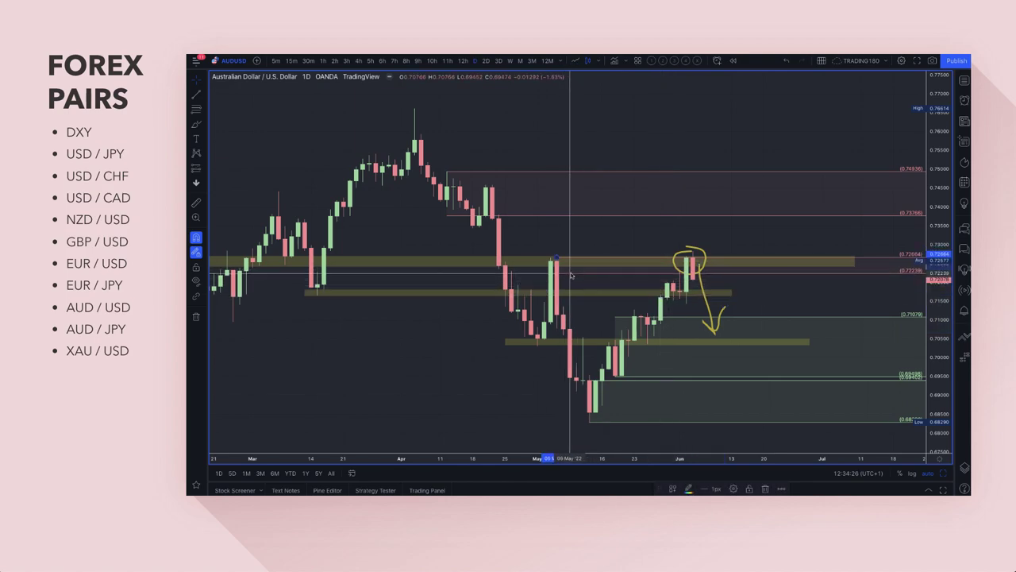
click(196, 110)
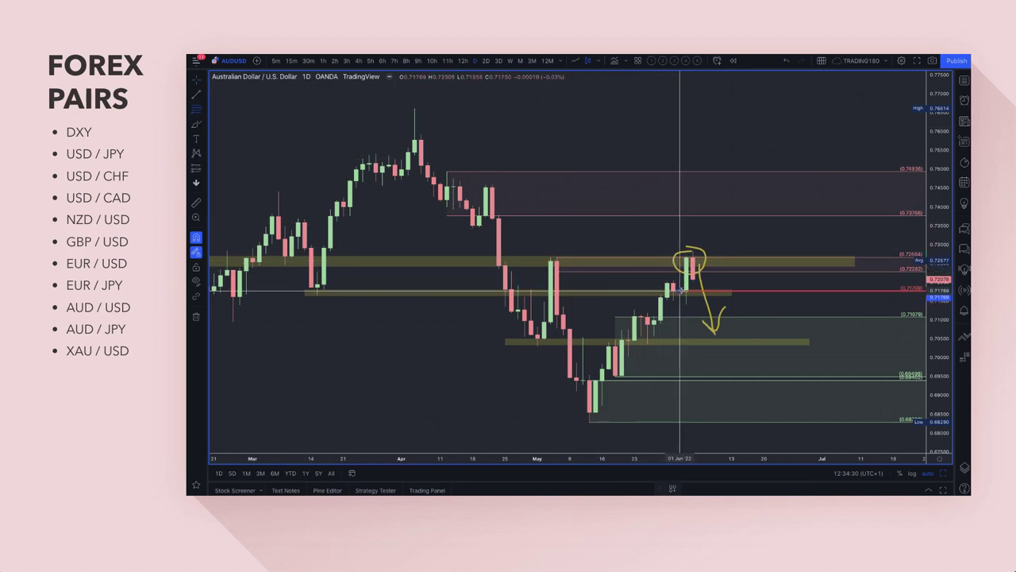
click(684, 295)
click(703, 308)
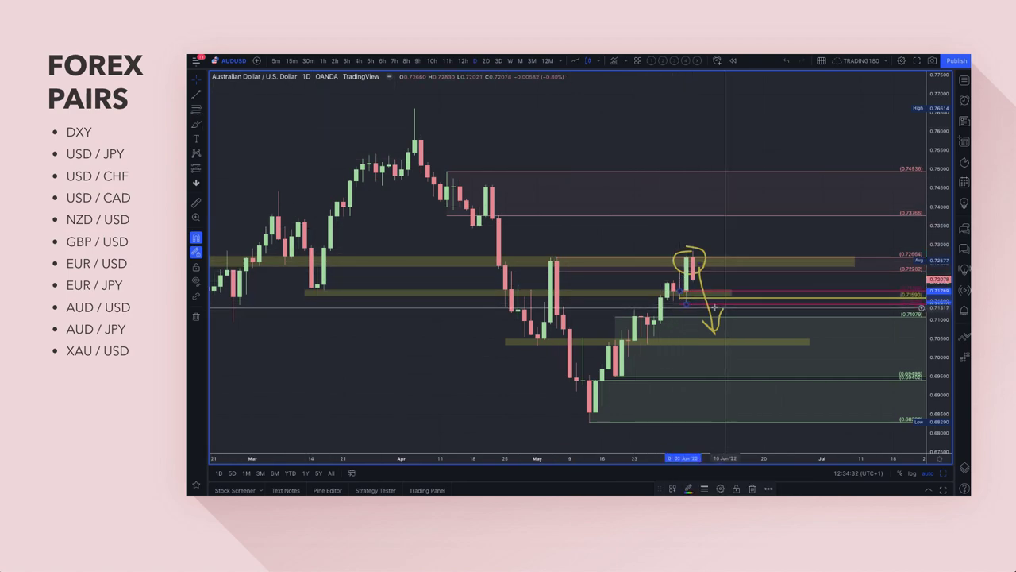
drag(715, 307, 726, 426)
click(671, 488)
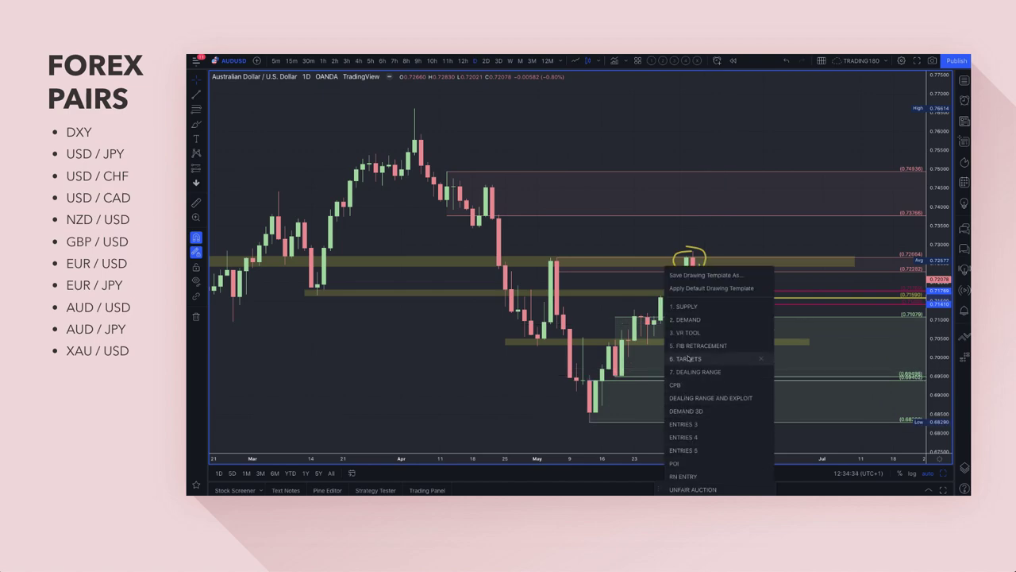
click(687, 318)
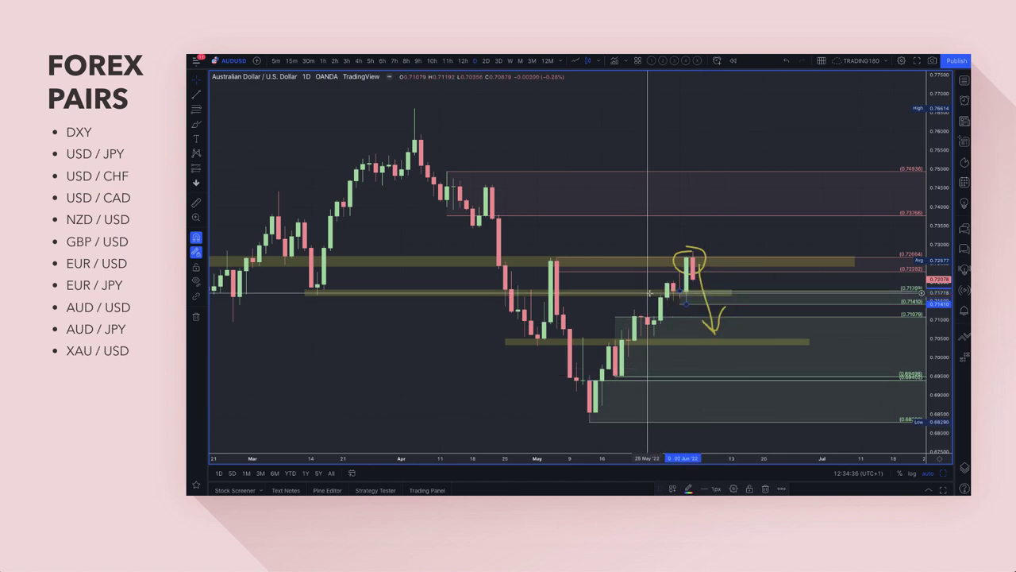
- Brush circles at the 0.71769–0.71410 demand zone and the highlighted level near 0.70500, each with a rising arrow
right_click(650, 258)
scroll(632, 294, up, 3)
click(632, 293)
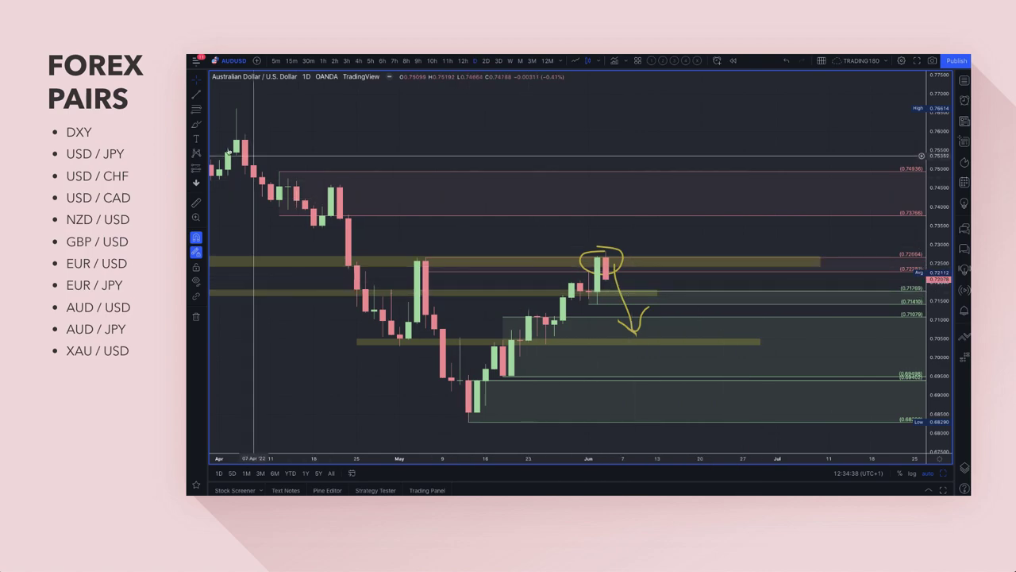
drag(619, 290, 675, 260)
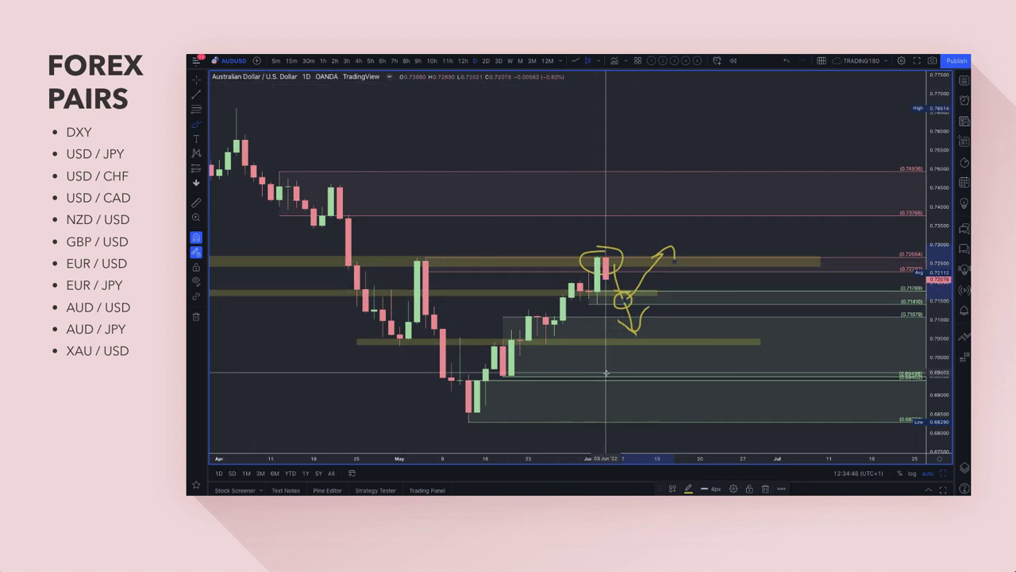
mouse_move(639, 331)
mouse_down()
mouse_move(658, 340)
mouse_move(694, 303)
mouse_move(701, 314)
mouse_up()
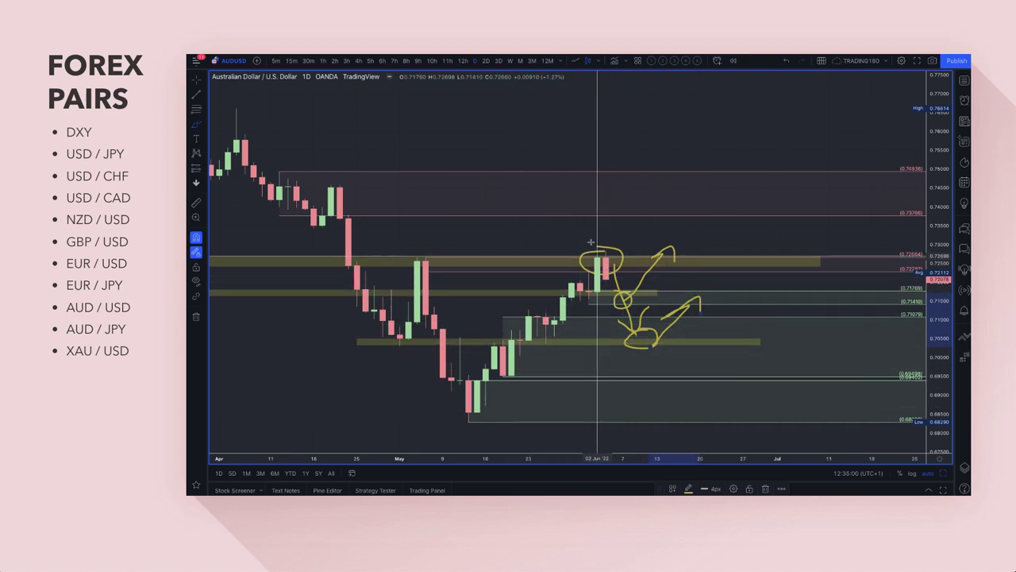
- Circle the early-May high and the 12 May low on AUD/USD and brush a falling line connecting them
mouse_move(429, 255)
mouse_down()
mouse_move(435, 269)
mouse_move(424, 255)
mouse_up()
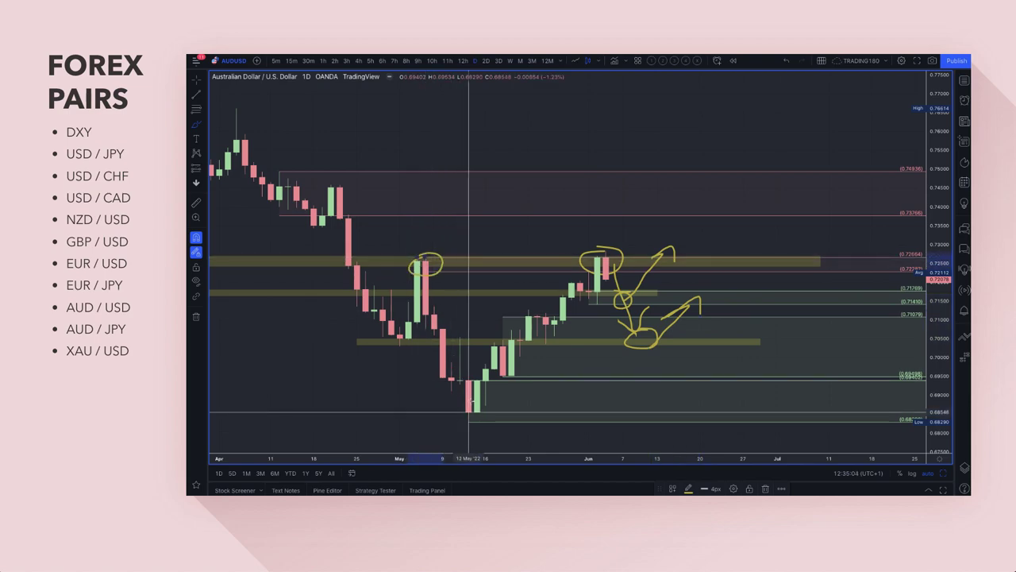
mouse_move(477, 405)
mouse_down()
mouse_move(486, 411)
mouse_move(475, 405)
mouse_up()
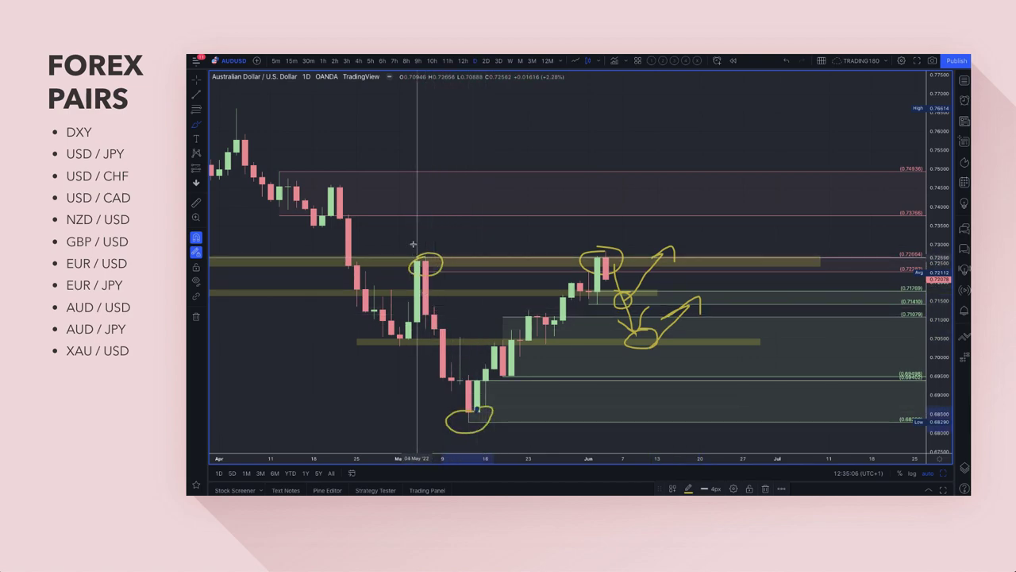
drag(417, 269, 460, 409)
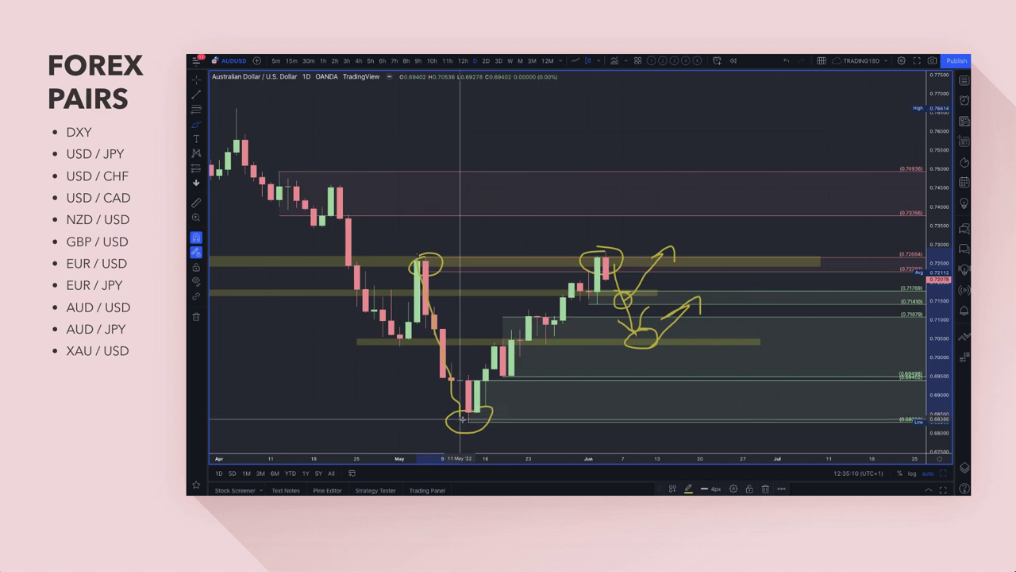
- Try shifting the lowest AUD/USD demand zone onto the 13 May candle and undo the move
drag(463, 420, 479, 408)
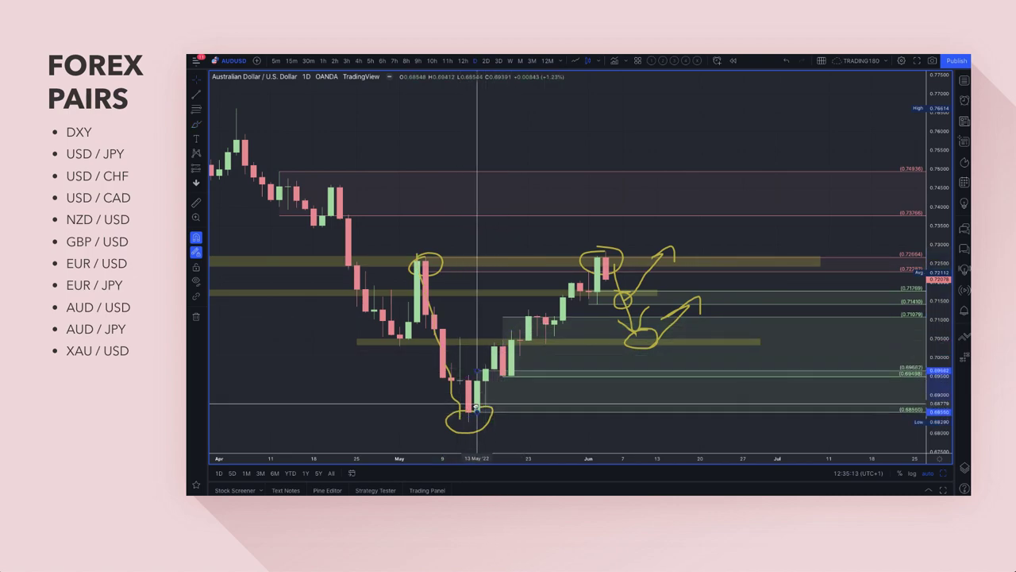
click(787, 61)
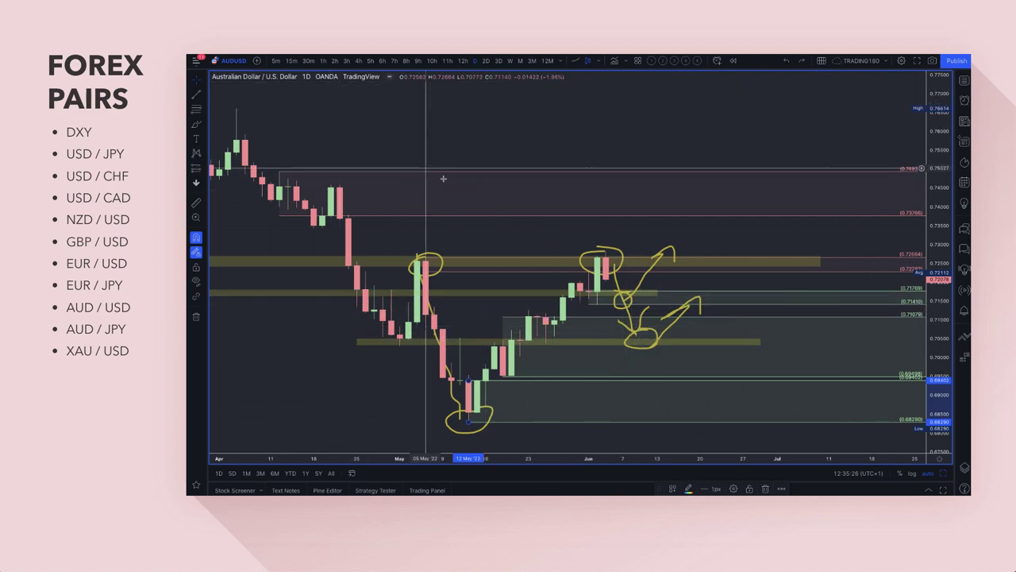
right_click(497, 203)
click(454, 141)
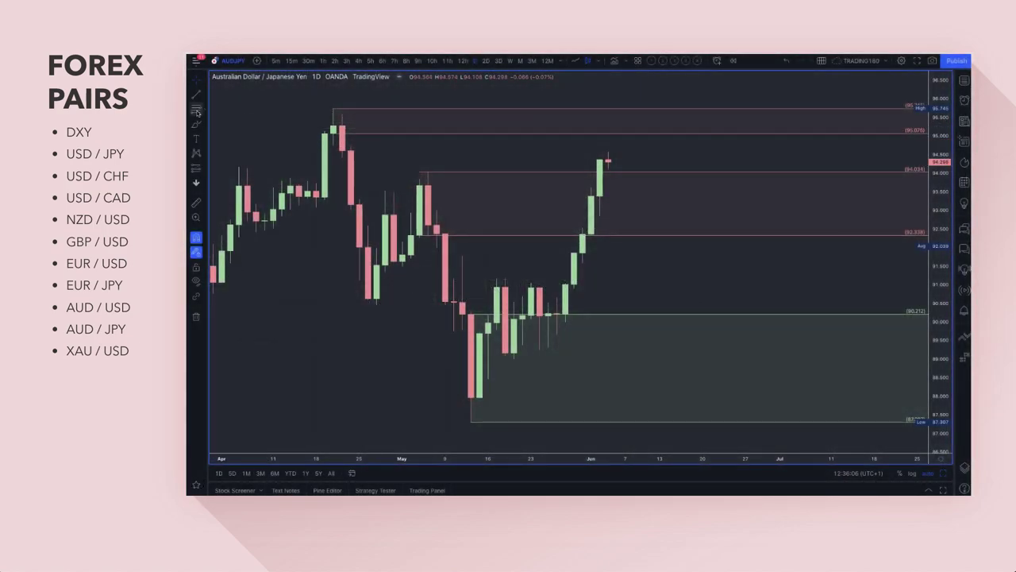
- On the AUD/JPY chart, circle the late-May lows below 90.212 and brush a rising arrow from there up to the latest candle
click(195, 127)
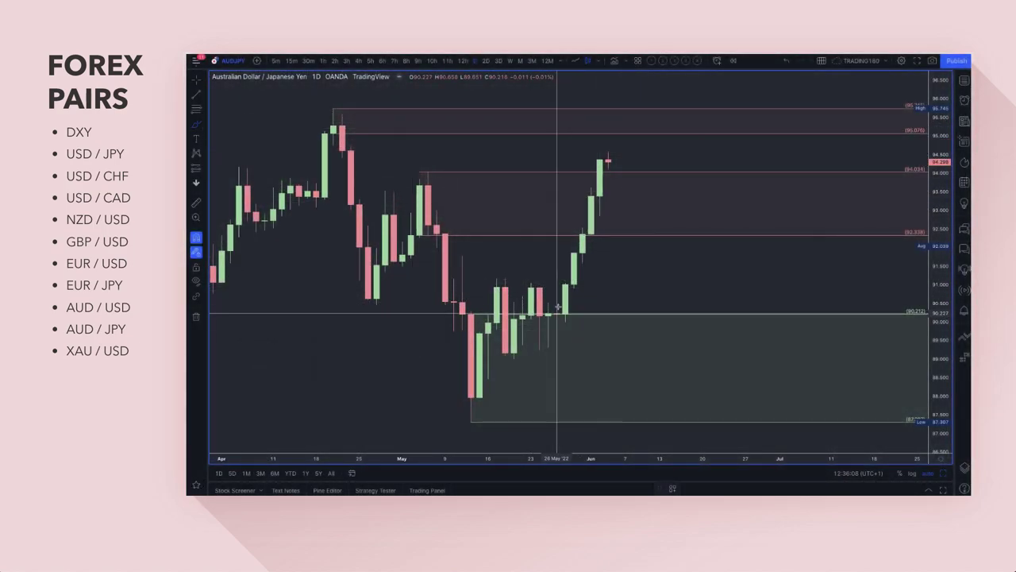
mouse_move(556, 307)
mouse_down()
mouse_move(567, 332)
mouse_move(606, 163)
mouse_move(590, 235)
mouse_up()
scroll(590, 235, down, 2)
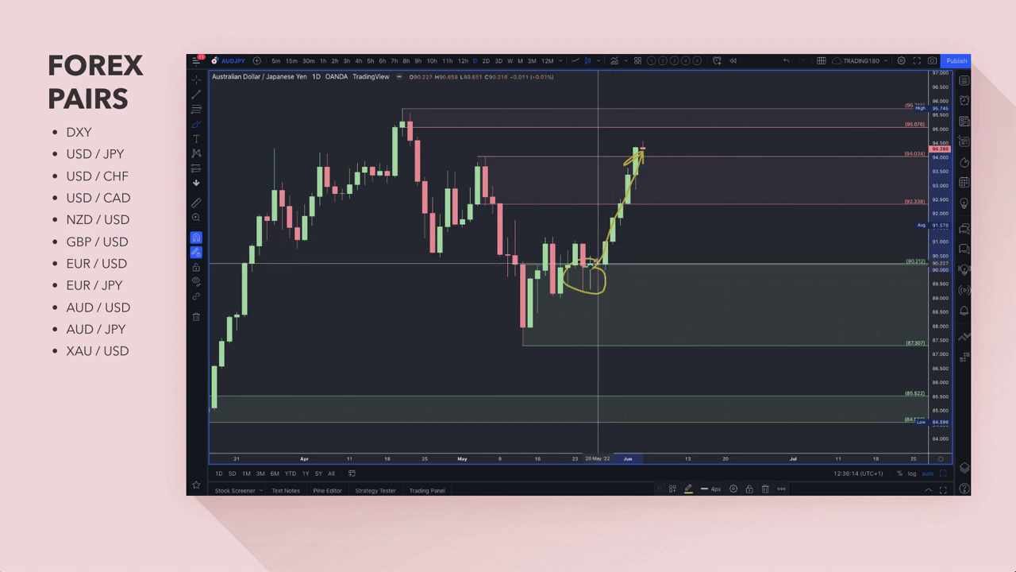
scroll(569, 299, up, 2)
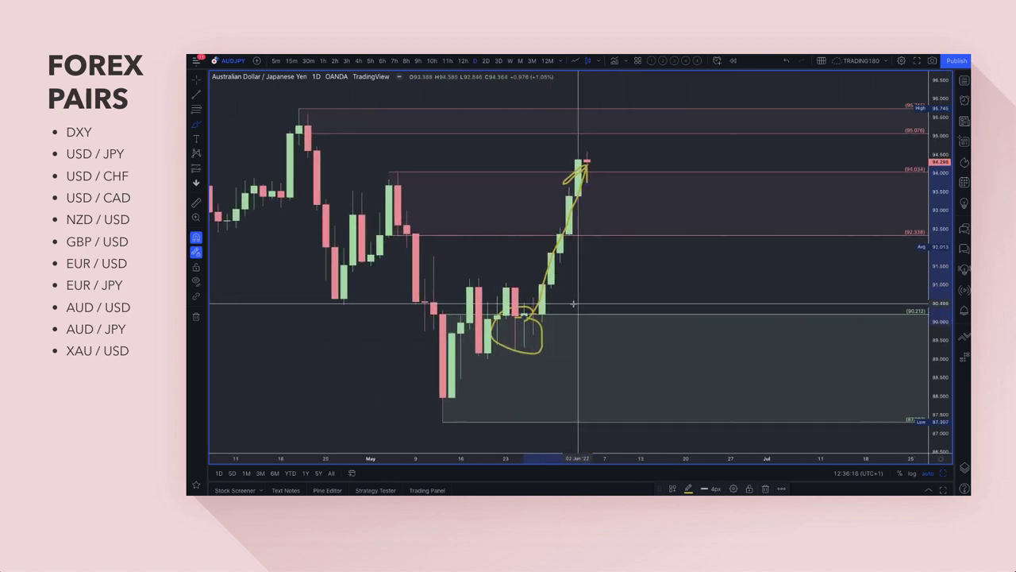
scroll(574, 304, up, 1)
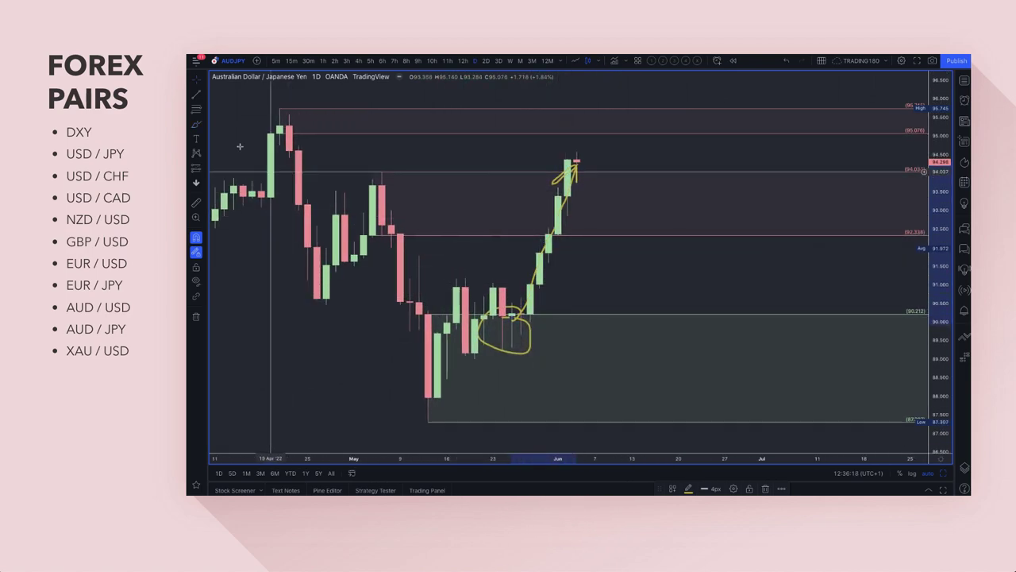
- Delete the AUD/JPY supply zone spanning 94.034 to 92.338 and activate the Brush tool
click(196, 124)
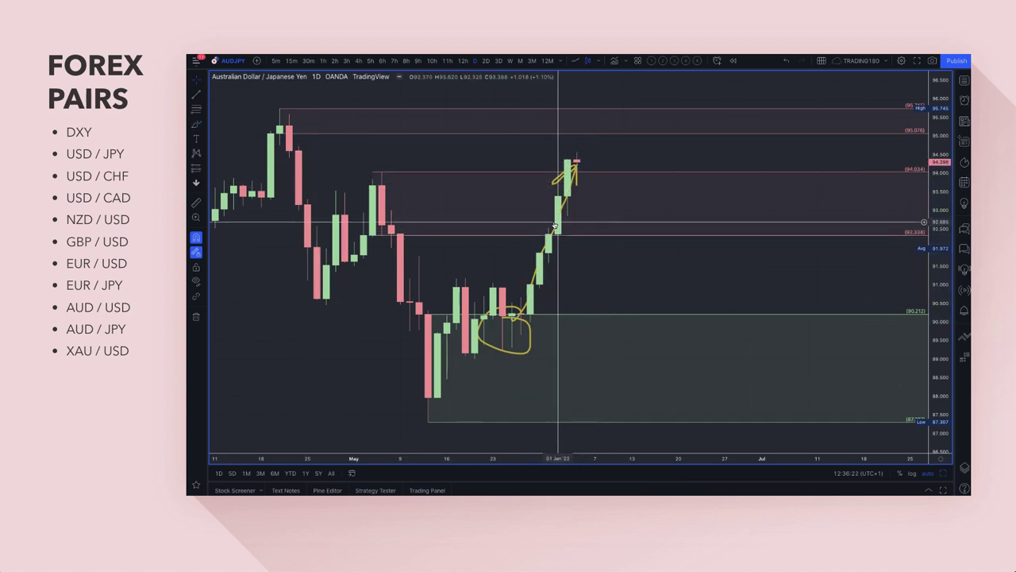
key(Delete)
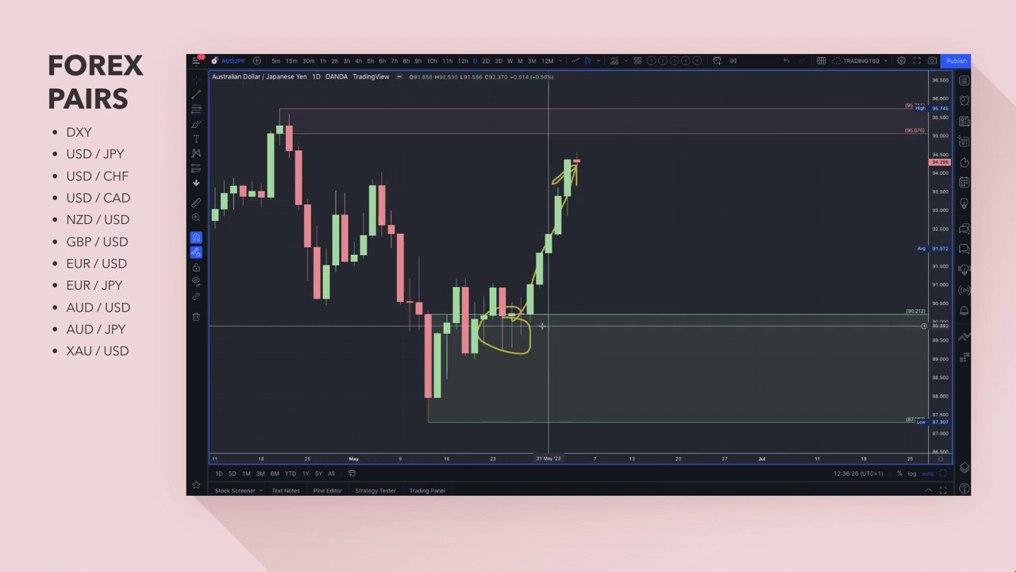
click(195, 126)
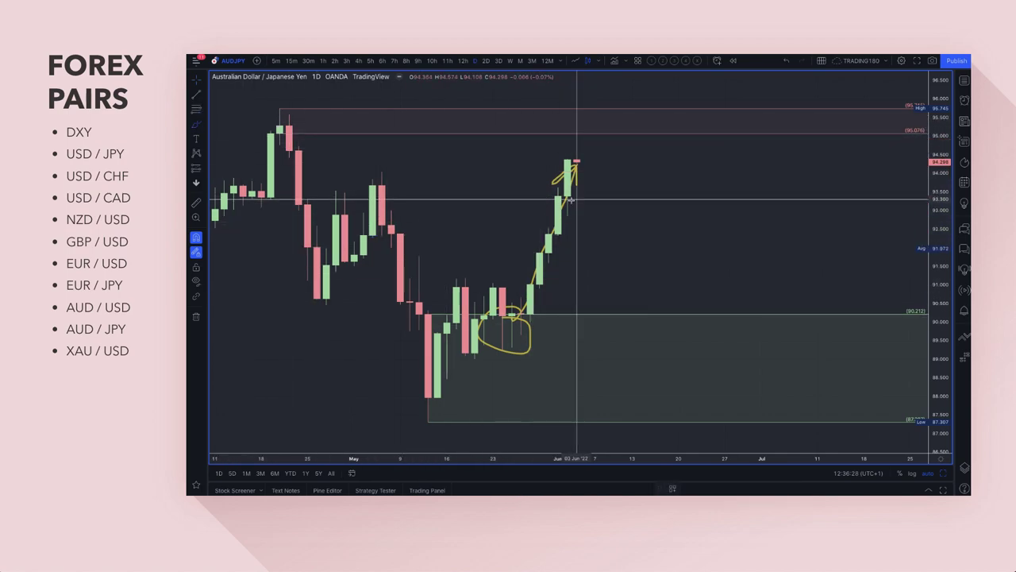
- On AUD/JPY, brush one path dipping to the 90.212 demand zone and rebounding, and another rising through the 95.076 supply zone, pulling back and climbing
mouse_move(578, 165)
mouse_down()
mouse_move(620, 292)
mouse_move(658, 293)
mouse_move(699, 263)
mouse_move(698, 274)
mouse_up()
scroll(605, 213, down, 3)
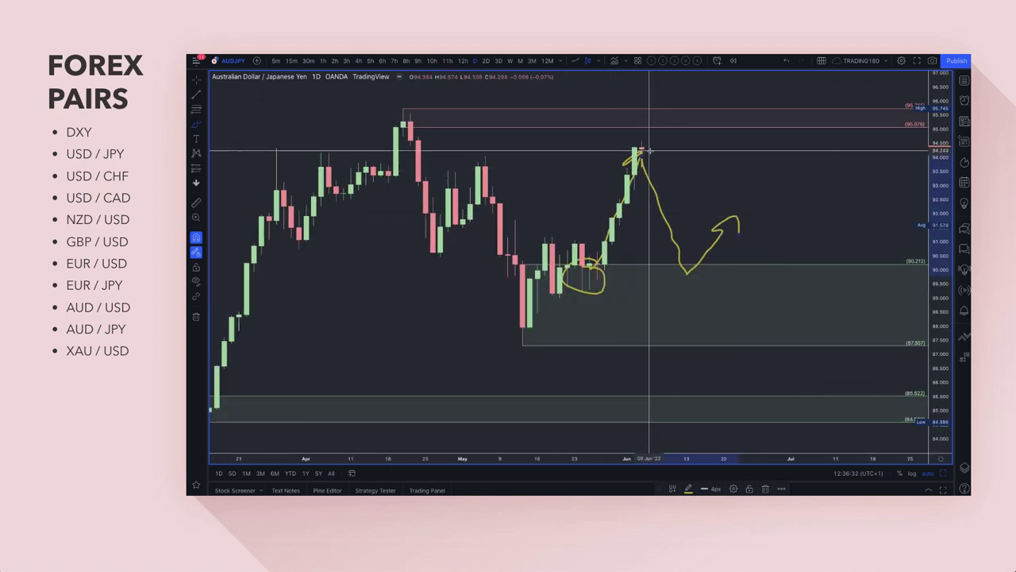
mouse_move(645, 150)
mouse_down()
mouse_move(656, 108)
mouse_move(684, 79)
mouse_move(701, 141)
mouse_move(722, 135)
mouse_move(757, 93)
mouse_up()
scroll(409, 141, down, 2)
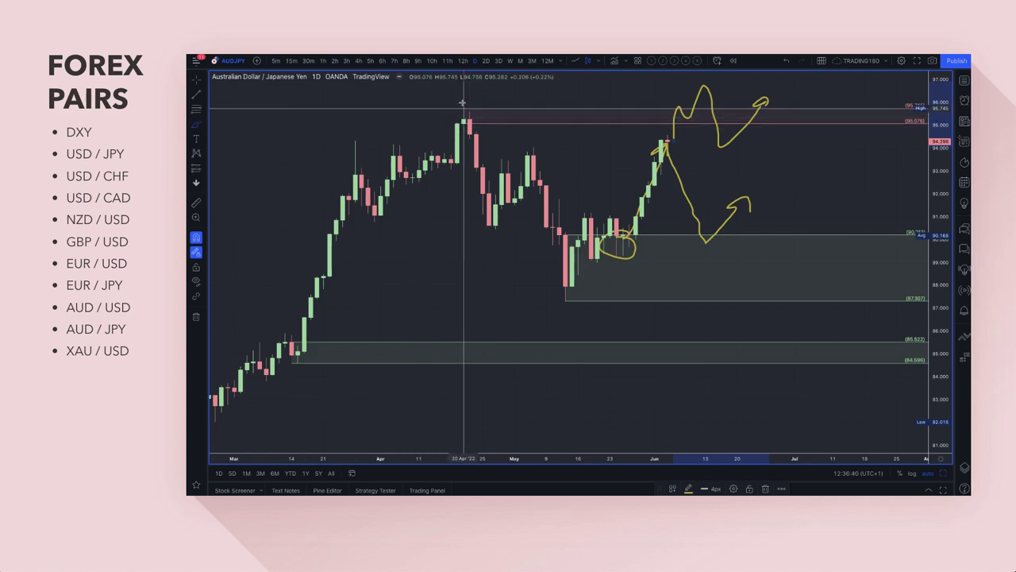
- Circle the 20 April high on AUD/JPY and handwrite "Ro" in the blank area above the early-2022 candles
drag(467, 100, 468, 97)
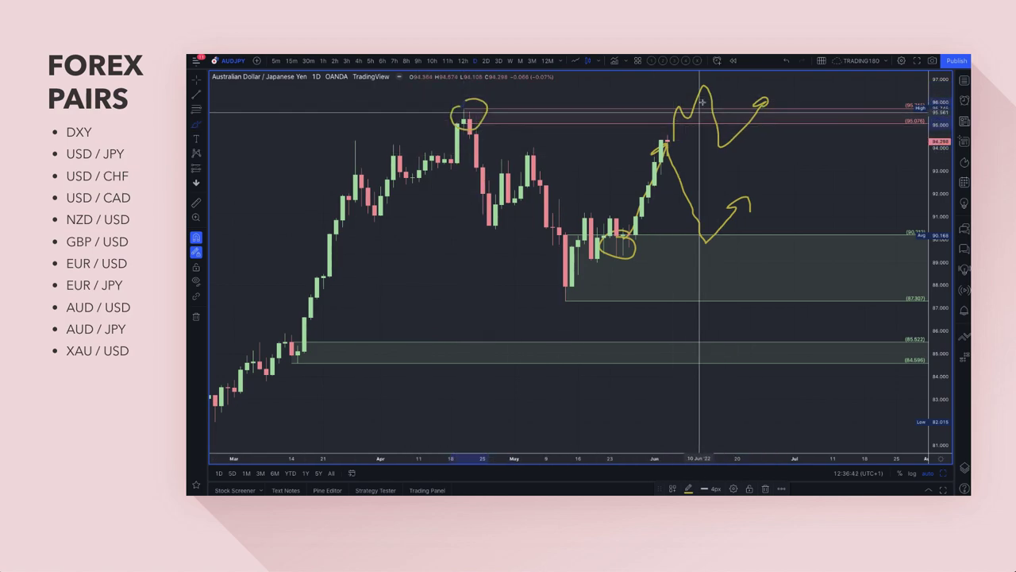
scroll(492, 190, down, 5)
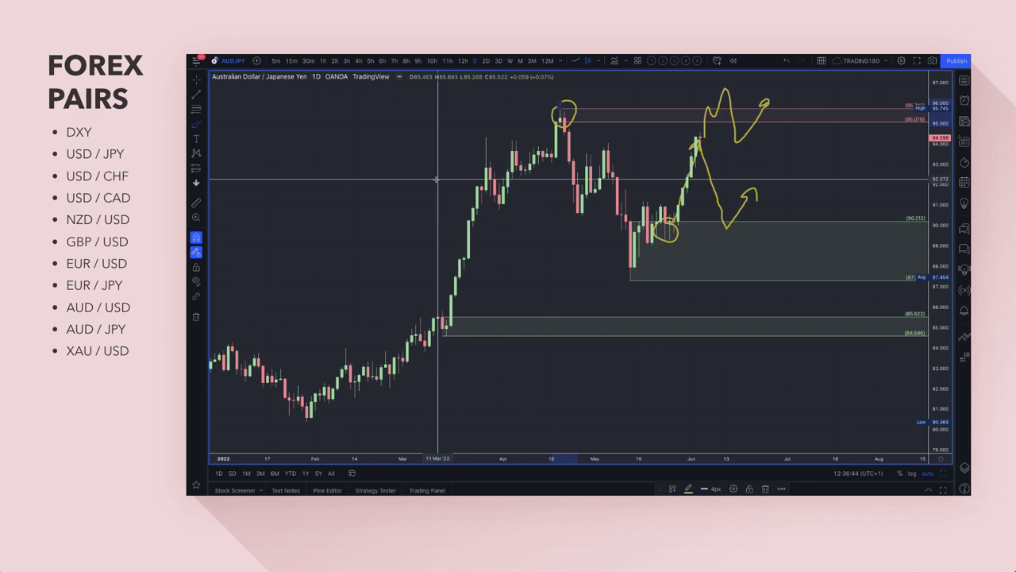
drag(527, 177, 352, 171)
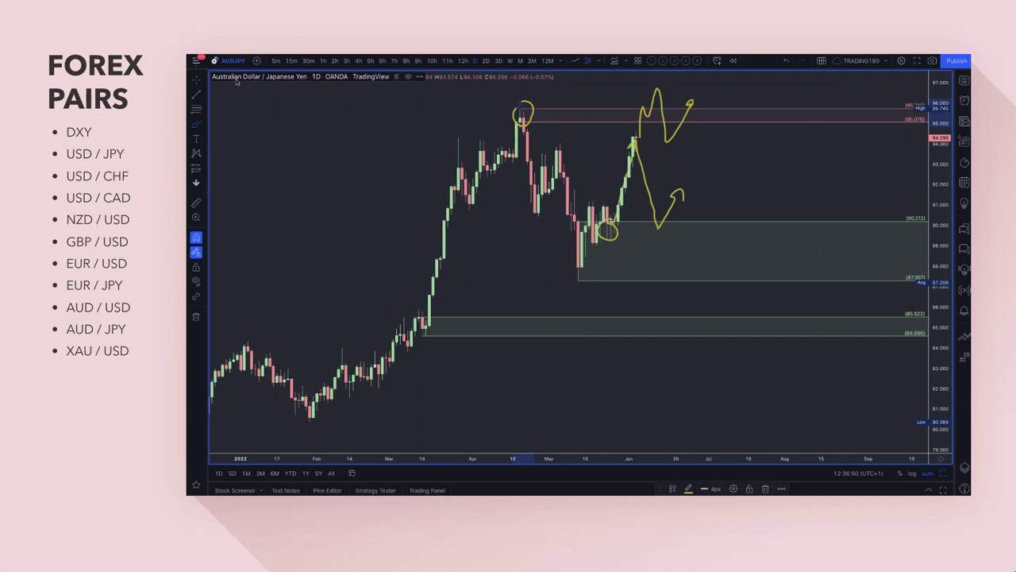
mouse_move(331, 149)
mouse_down()
mouse_move(338, 91)
mouse_move(356, 148)
mouse_move(389, 136)
mouse_up()
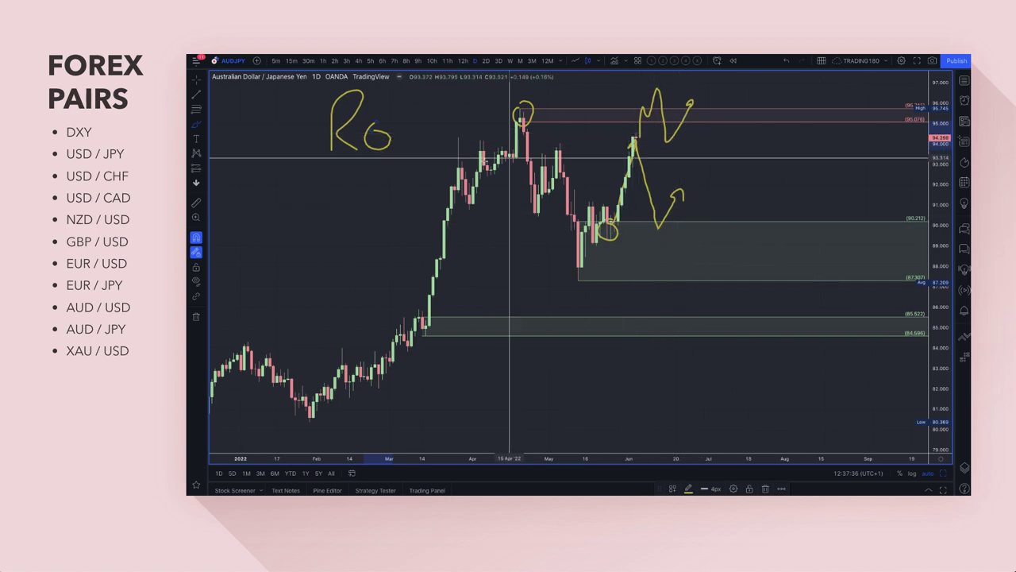
- Circle where the rising AUD/JPY path enters the 95.076 supply zone and brush a small mark just above the lower path's rebound
click(202, 125)
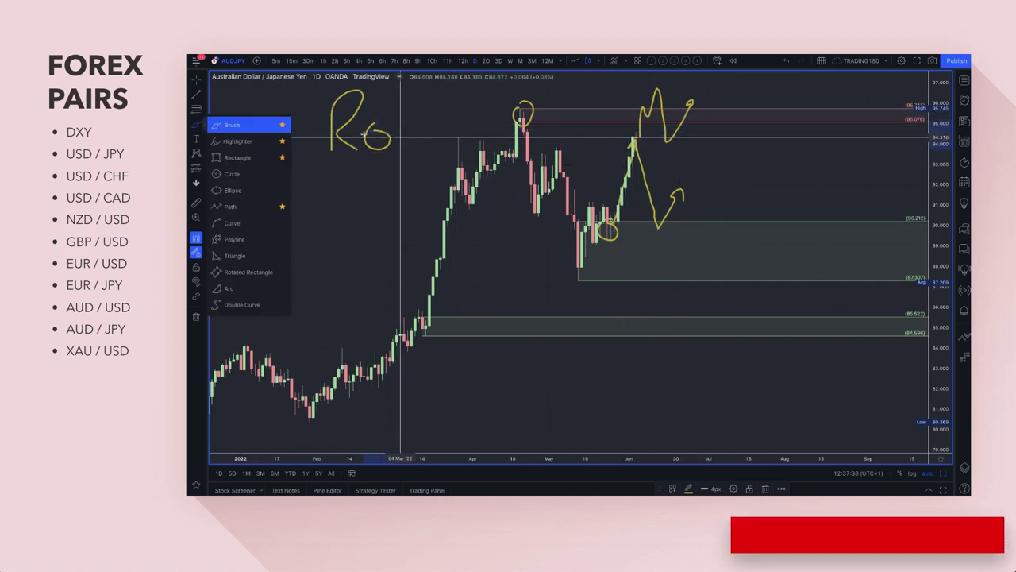
click(246, 127)
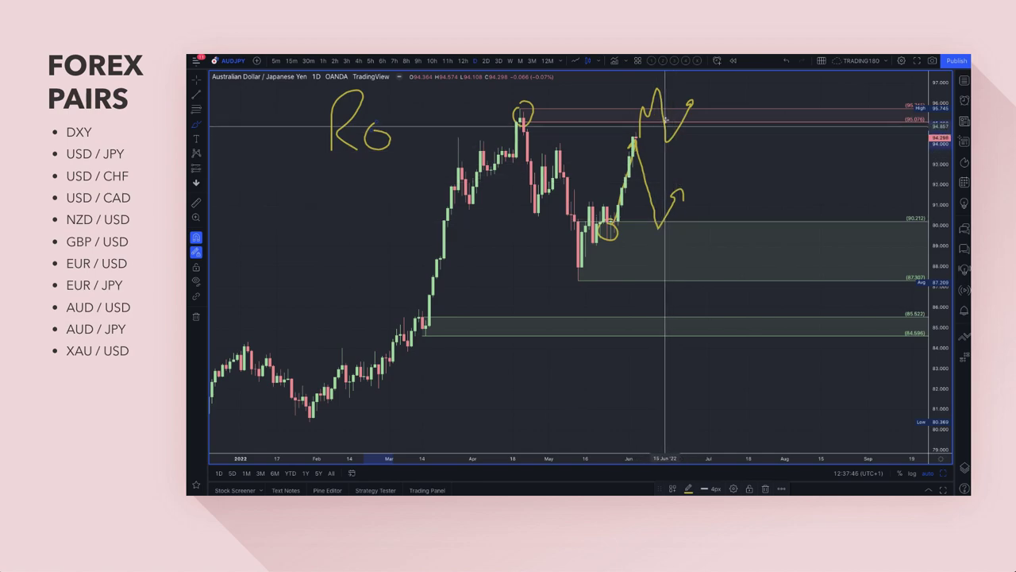
drag(650, 103, 648, 106)
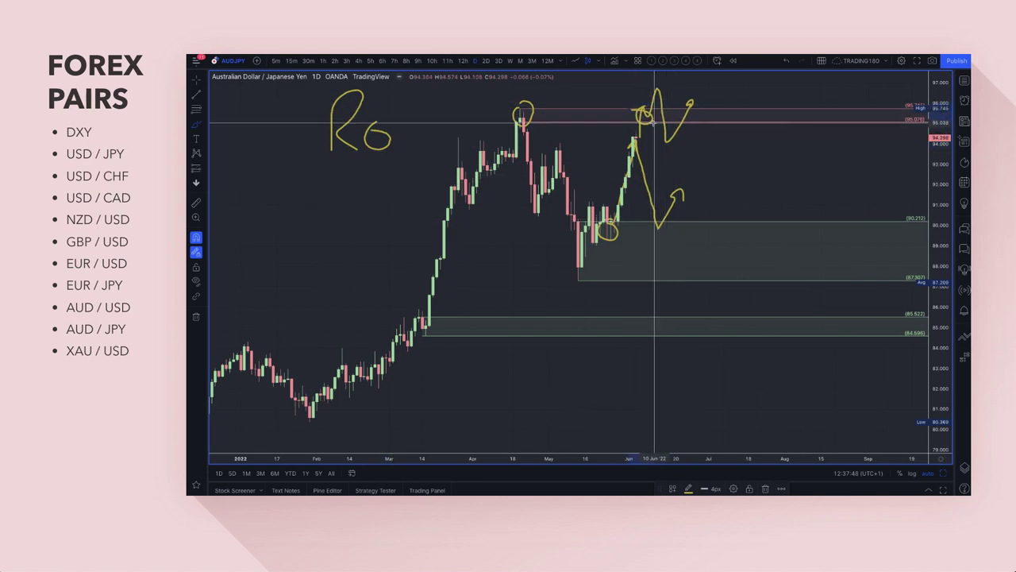
drag(674, 176, 680, 166)
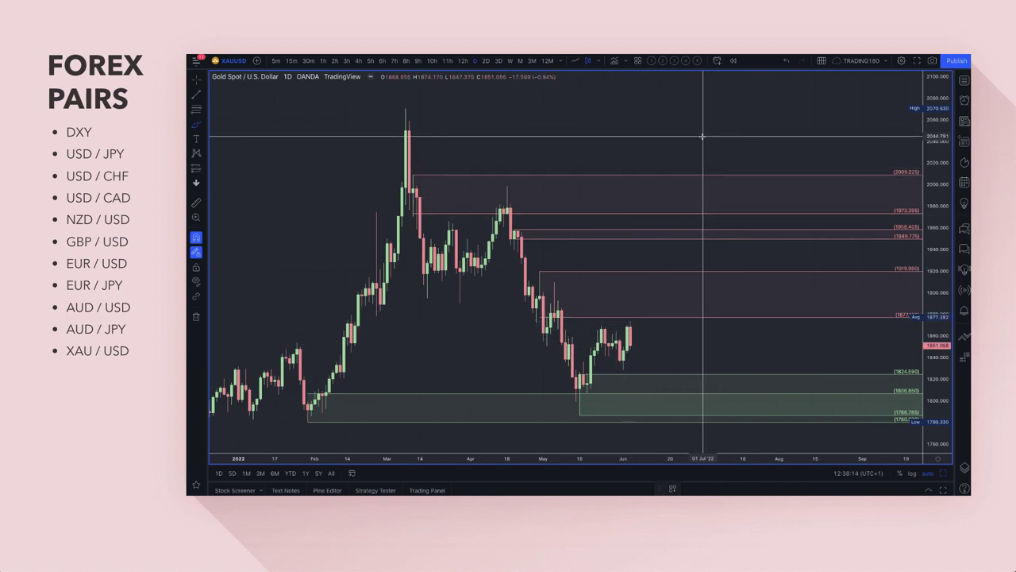
- On the XAU/USD daily chart, brush a circle in the blank area above the 2009.225 supply level and focus on the latest candles
mouse_move(702, 136)
mouse_down()
mouse_move(717, 159)
mouse_move(699, 135)
mouse_up()
scroll(710, 297, down, 3)
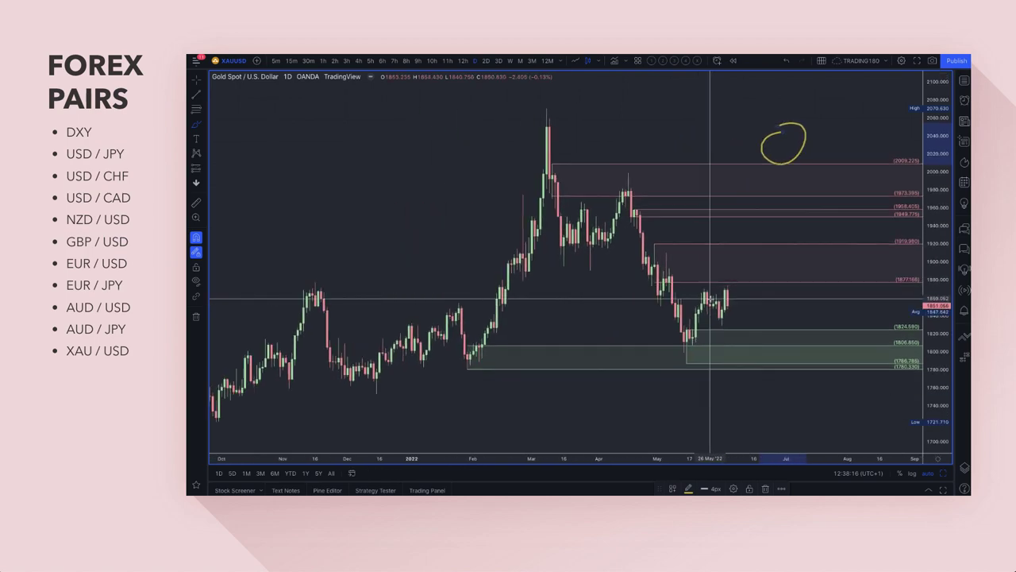
scroll(710, 298, up, 2)
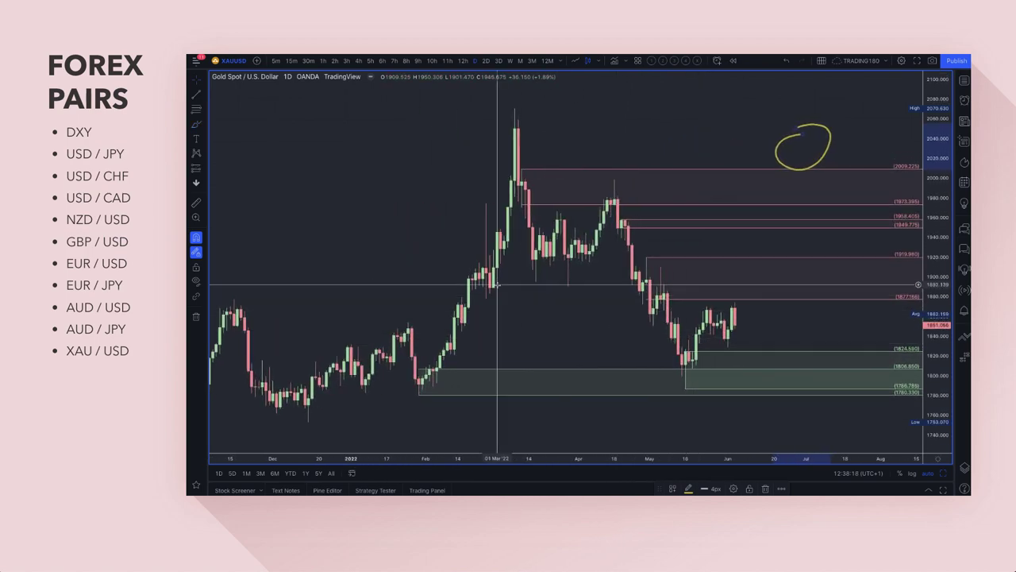
scroll(444, 239, up, 2)
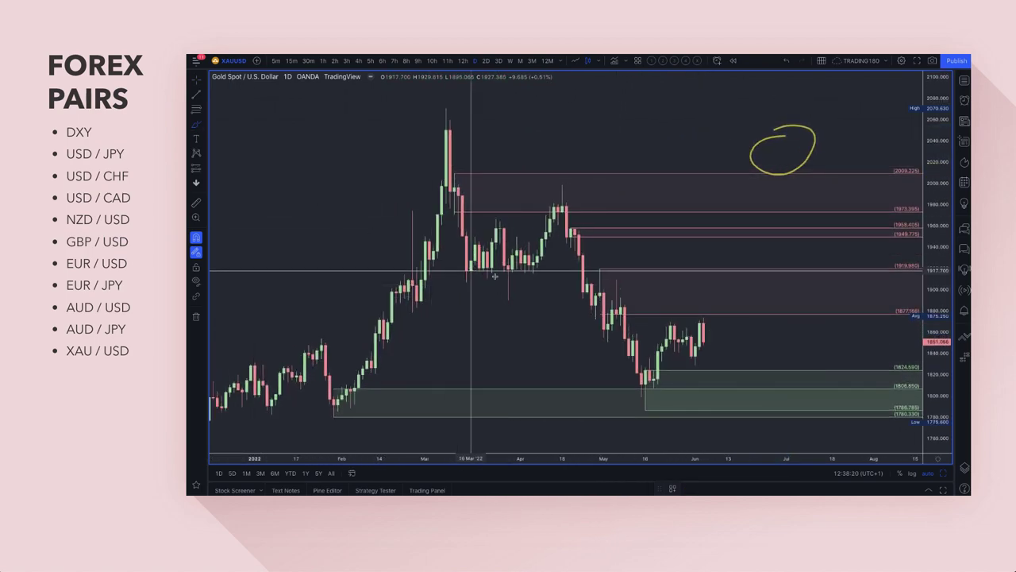
scroll(730, 337, up, 1)
scroll(730, 337, up, 2)
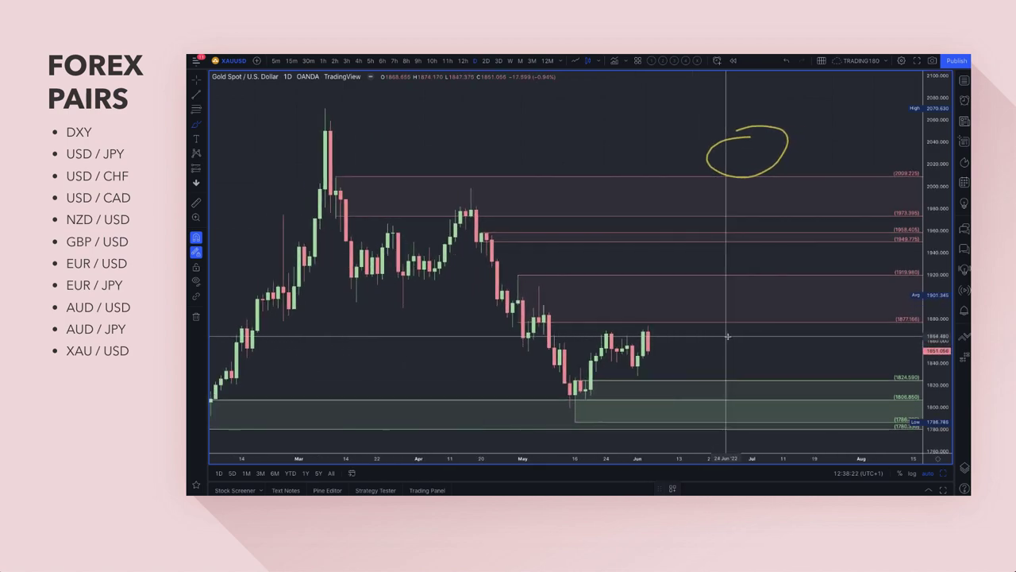
- Draw a zone from 1853.665 to 1869.750 at the 24 May XAU/USD candle and apply the 1. SUPPLY template
click(196, 109)
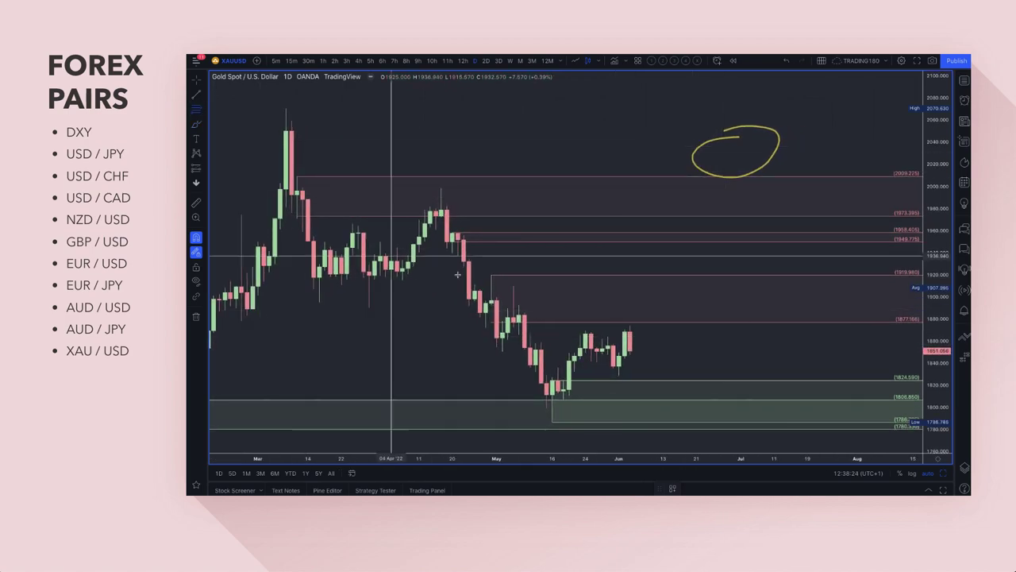
click(586, 347)
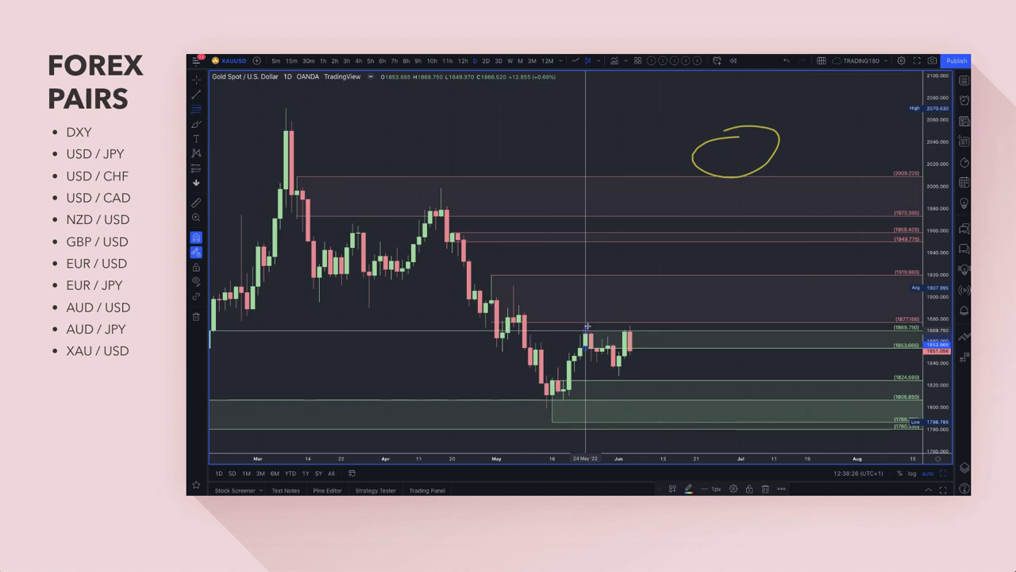
click(588, 326)
click(673, 488)
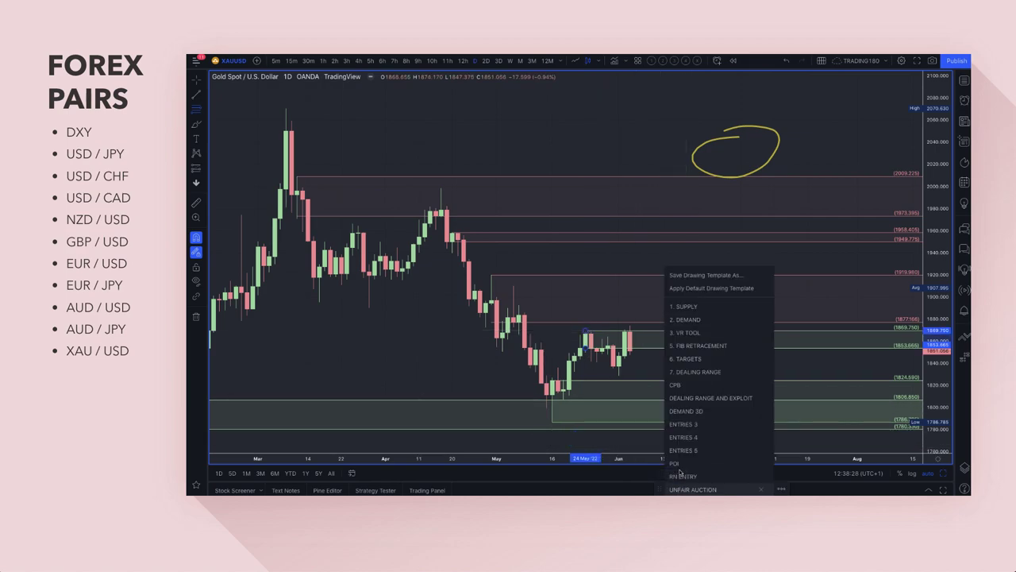
click(698, 306)
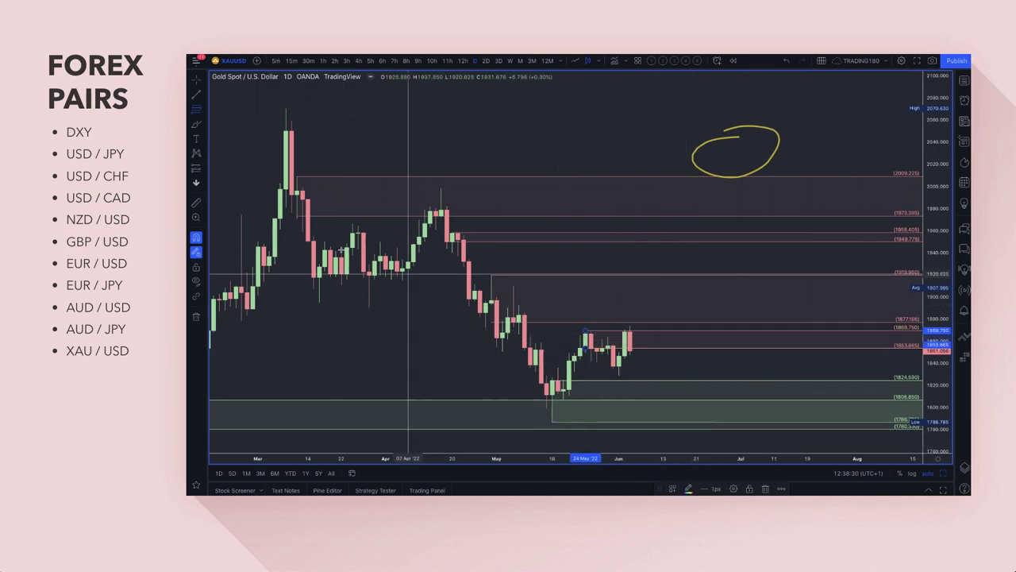
- Draw a zone from 1855.800 down to the 1 June low at 1828.540 on XAU/USD and apply the 2. DEMAND template
click(196, 127)
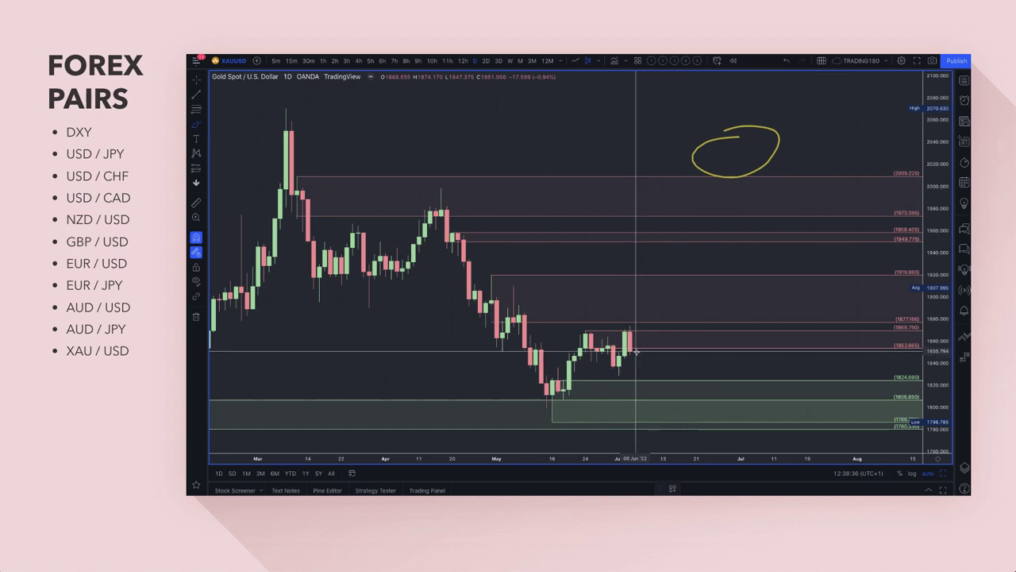
click(195, 110)
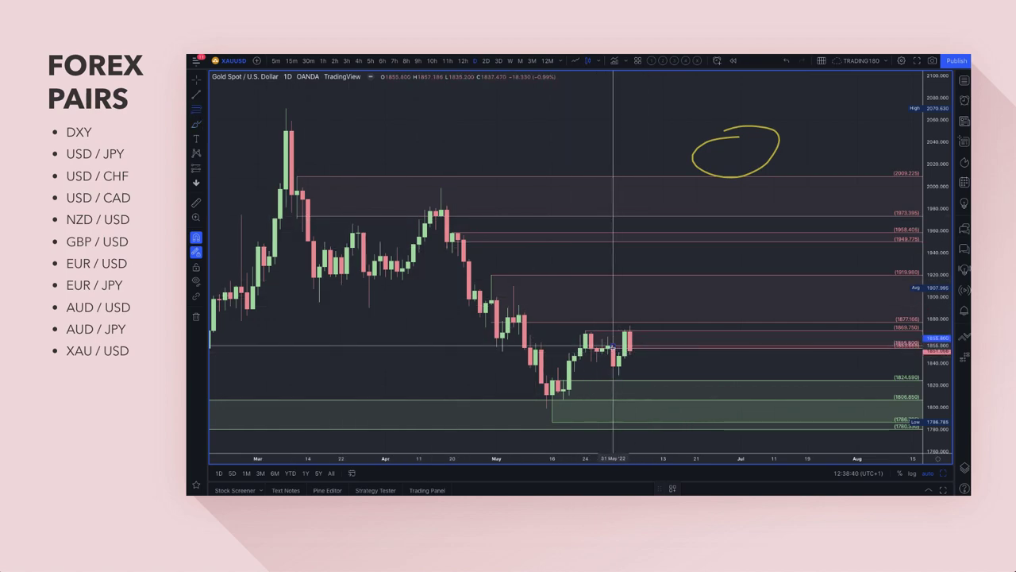
click(617, 374)
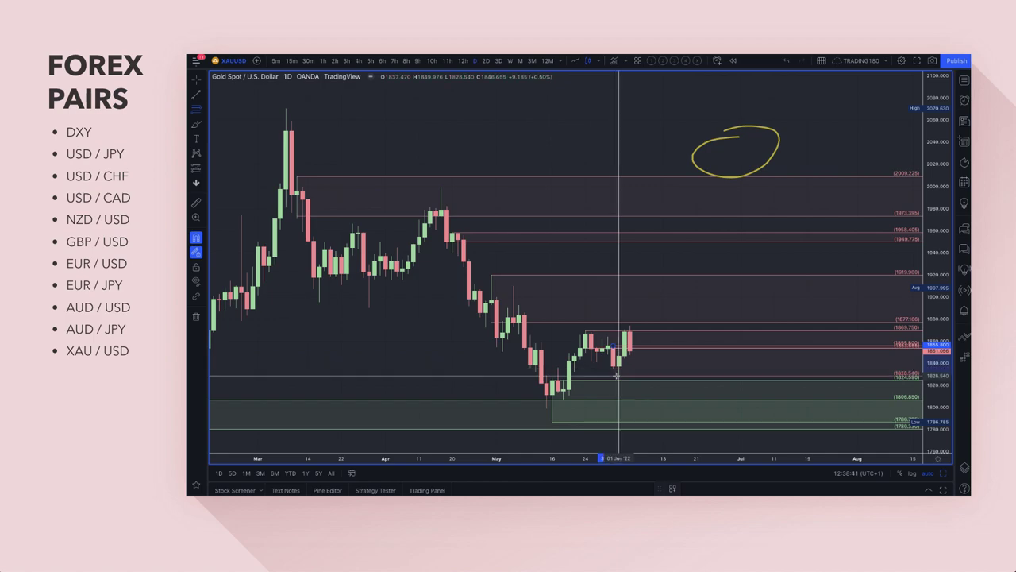
click(672, 489)
click(712, 320)
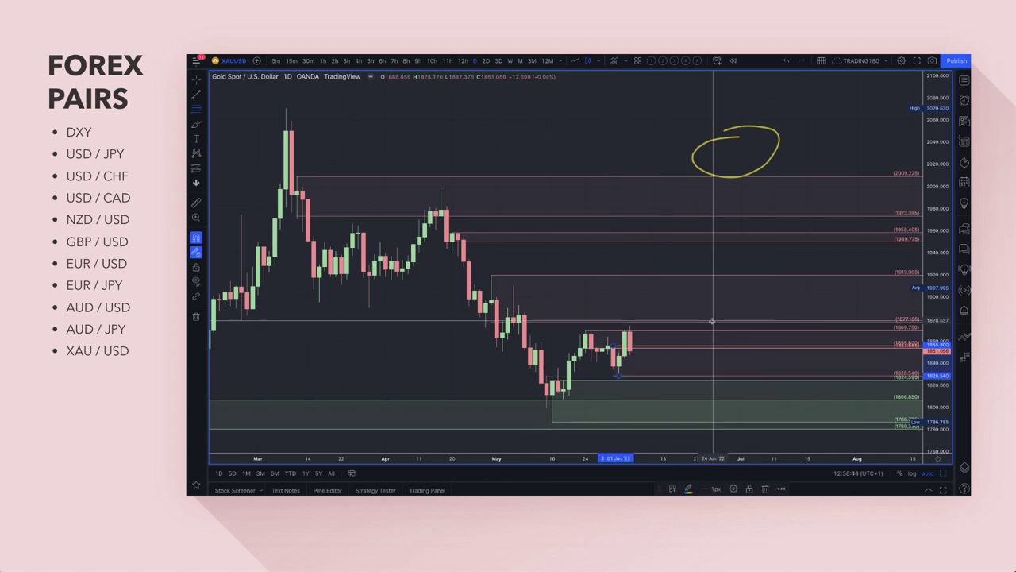
click(479, 333)
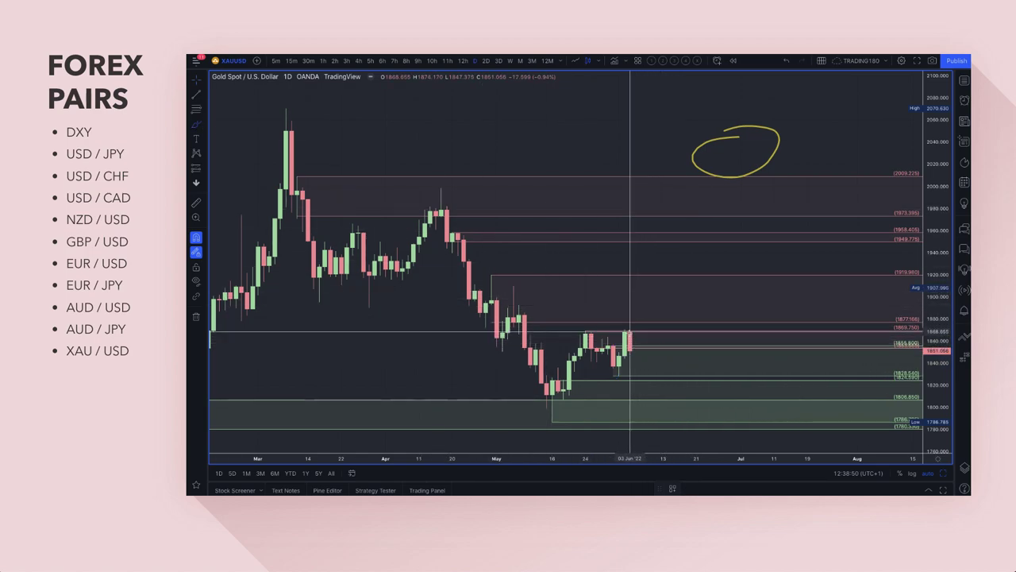
- Brush a gold path falling below 1806.850 and rebounding to about 1877, circle its turning point, and brush an alternative path rising to about 1920
drag(630, 332, 658, 407)
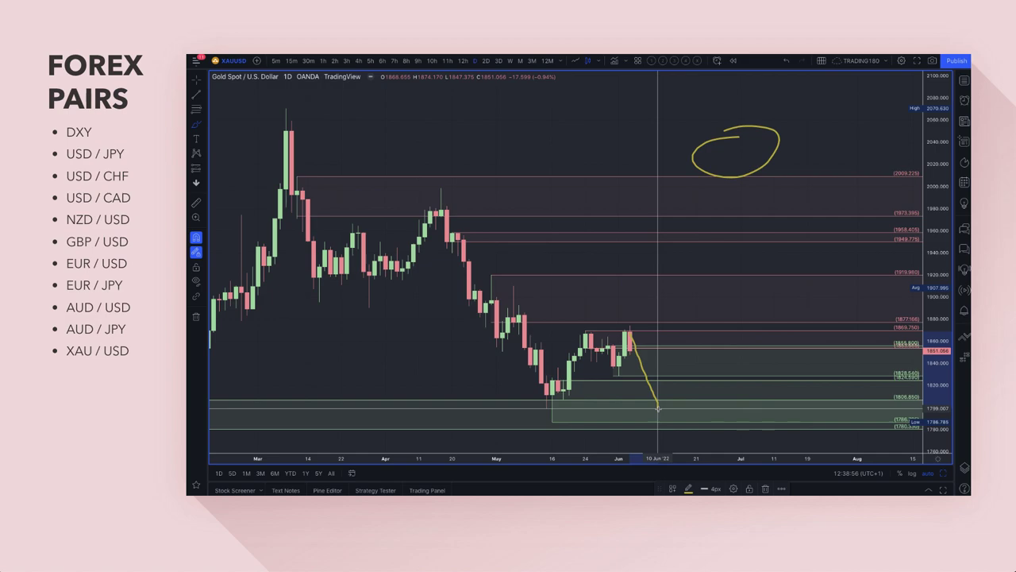
mouse_move(658, 407)
mouse_down()
mouse_move(737, 331)
mouse_move(741, 358)
mouse_up()
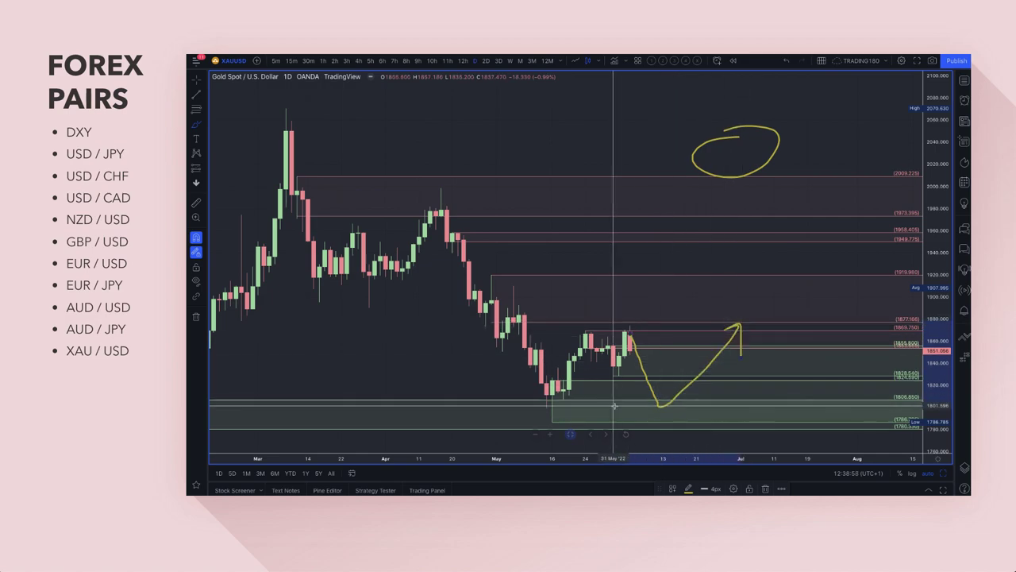
scroll(621, 387, up, 3)
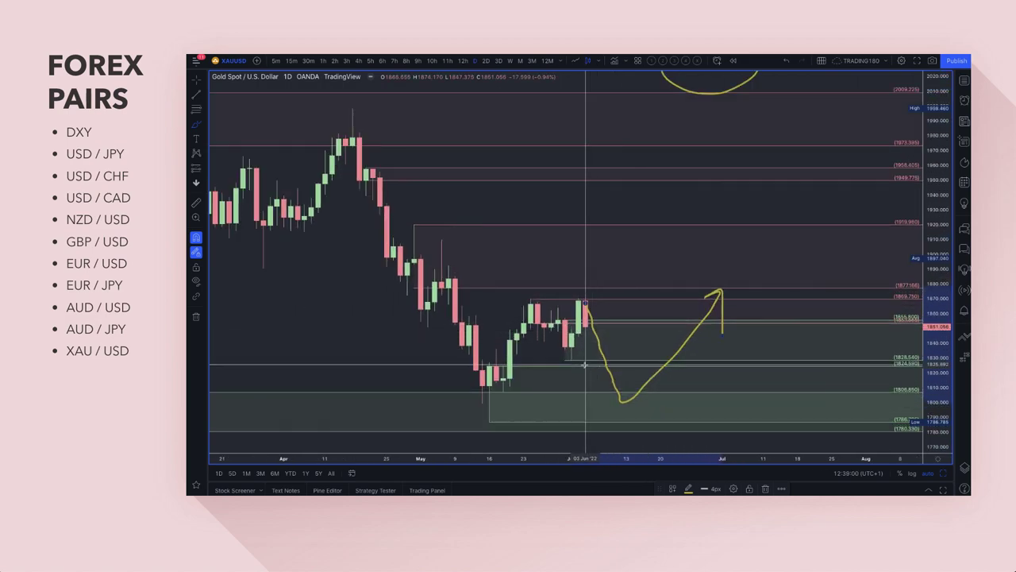
mouse_move(620, 405)
mouse_down()
mouse_move(628, 413)
mouse_move(626, 395)
mouse_up()
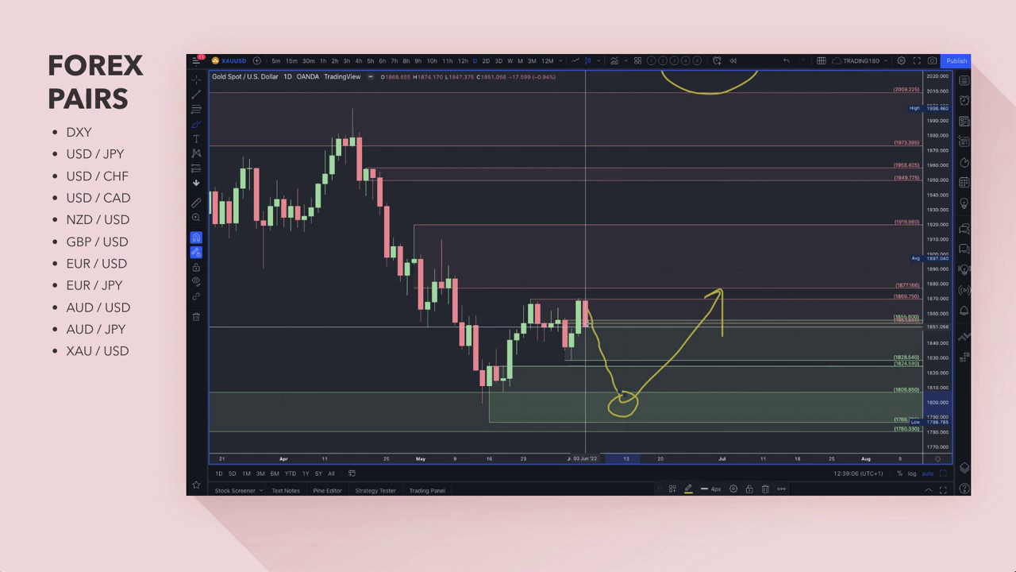
drag(588, 315, 647, 238)
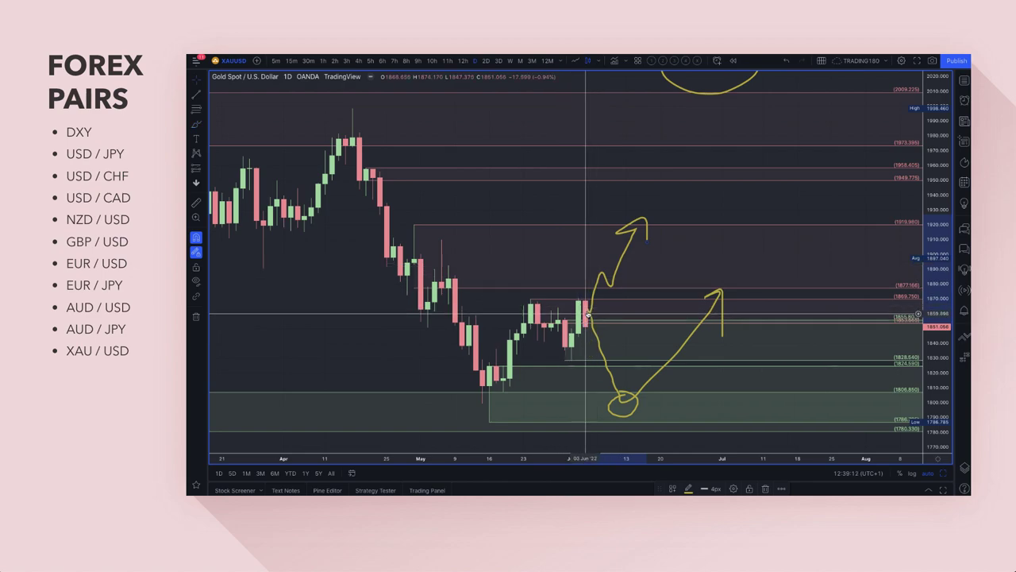
- Brush a downward-curving arrow above the late-May gold candles, a short falling arrow from the latest candle to about 1824, and rightward arrows above them
click(197, 127)
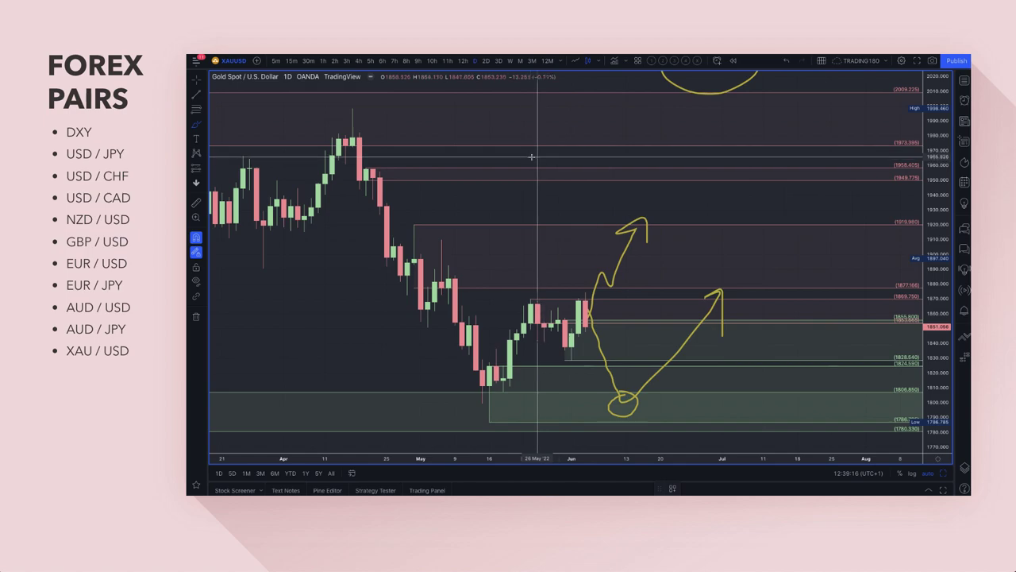
mouse_move(525, 157)
mouse_down()
mouse_move(544, 159)
mouse_move(556, 213)
mouse_move(570, 208)
mouse_up()
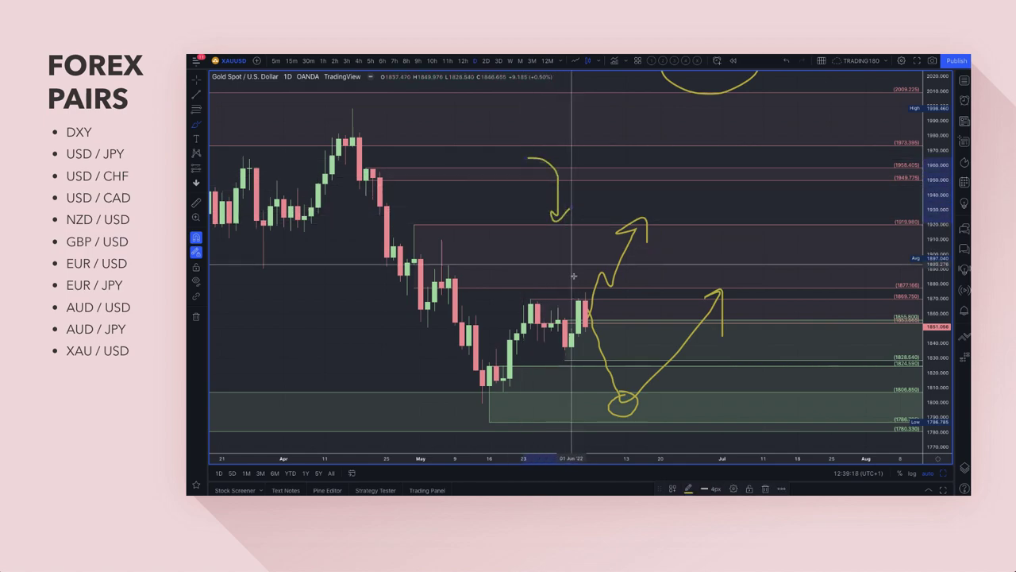
mouse_move(586, 322)
mouse_down()
mouse_move(605, 369)
mouse_move(592, 367)
mouse_up()
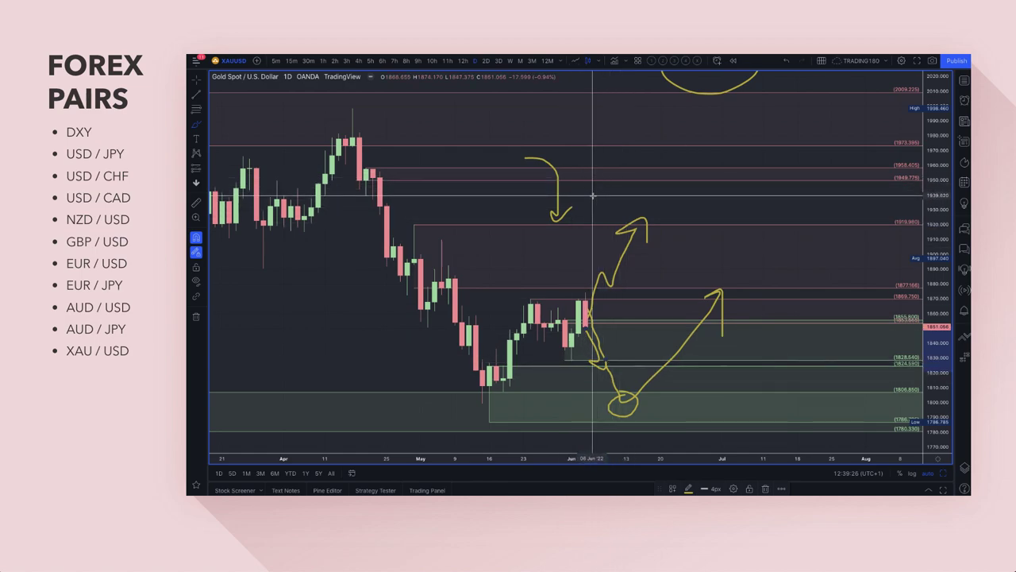
mouse_move(592, 195)
mouse_down()
mouse_move(640, 148)
mouse_move(666, 146)
mouse_up()
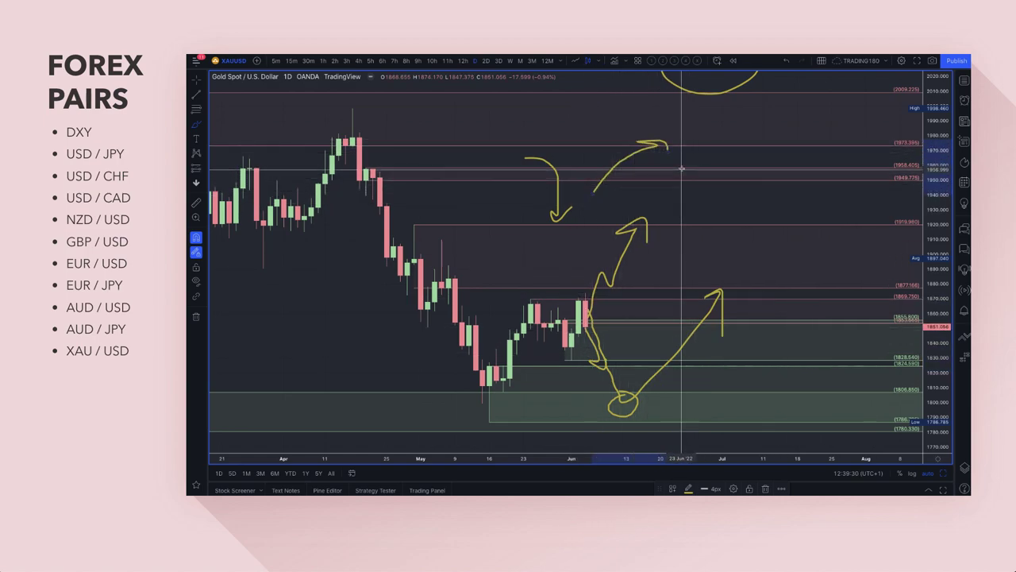
mouse_move(678, 165)
mouse_down()
mouse_move(717, 219)
mouse_move(792, 147)
mouse_move(796, 159)
mouse_up()
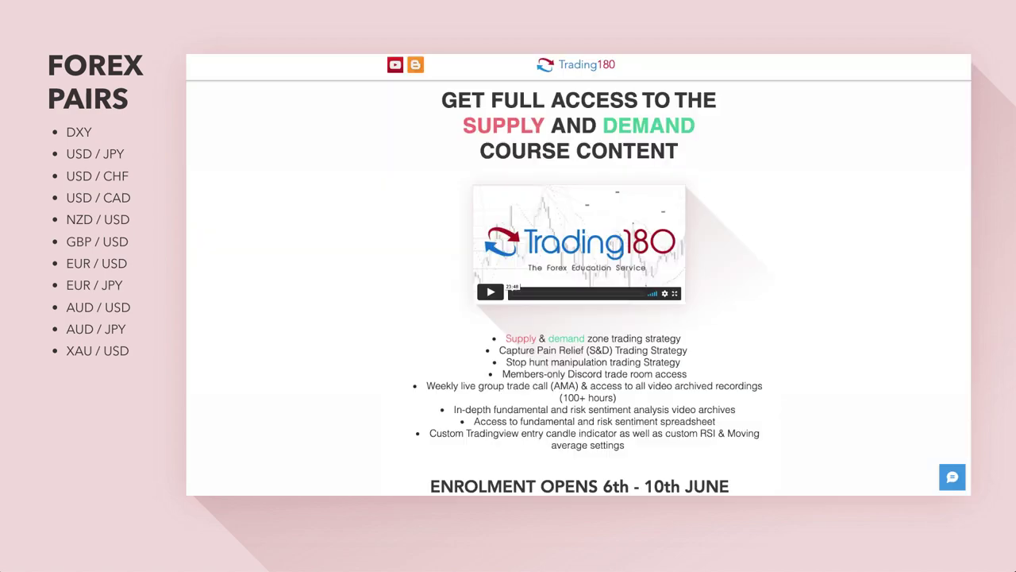
- Switch to the Trading180 website and look through the supply and demand course content page
scroll(608, 480, down, 1)
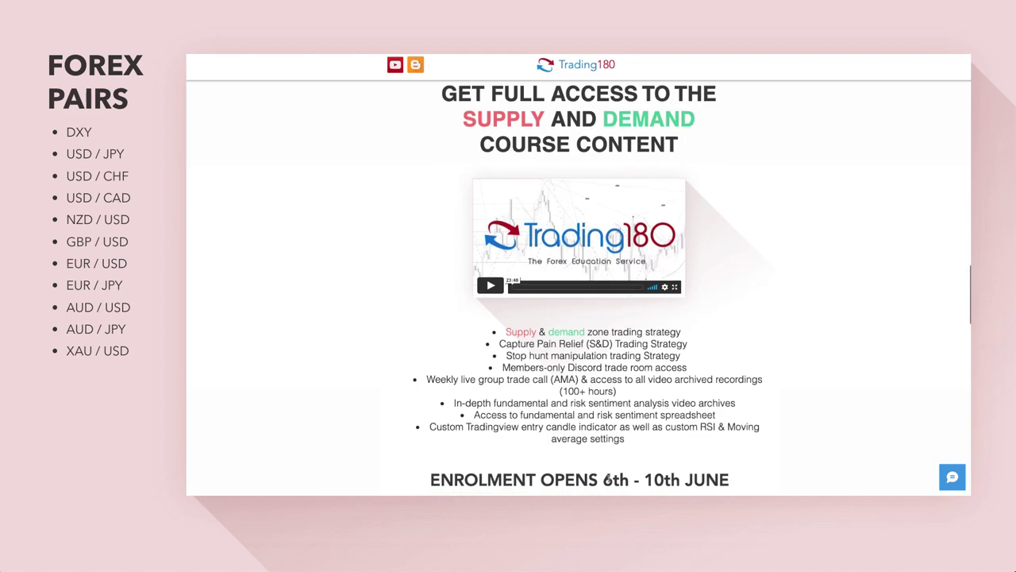